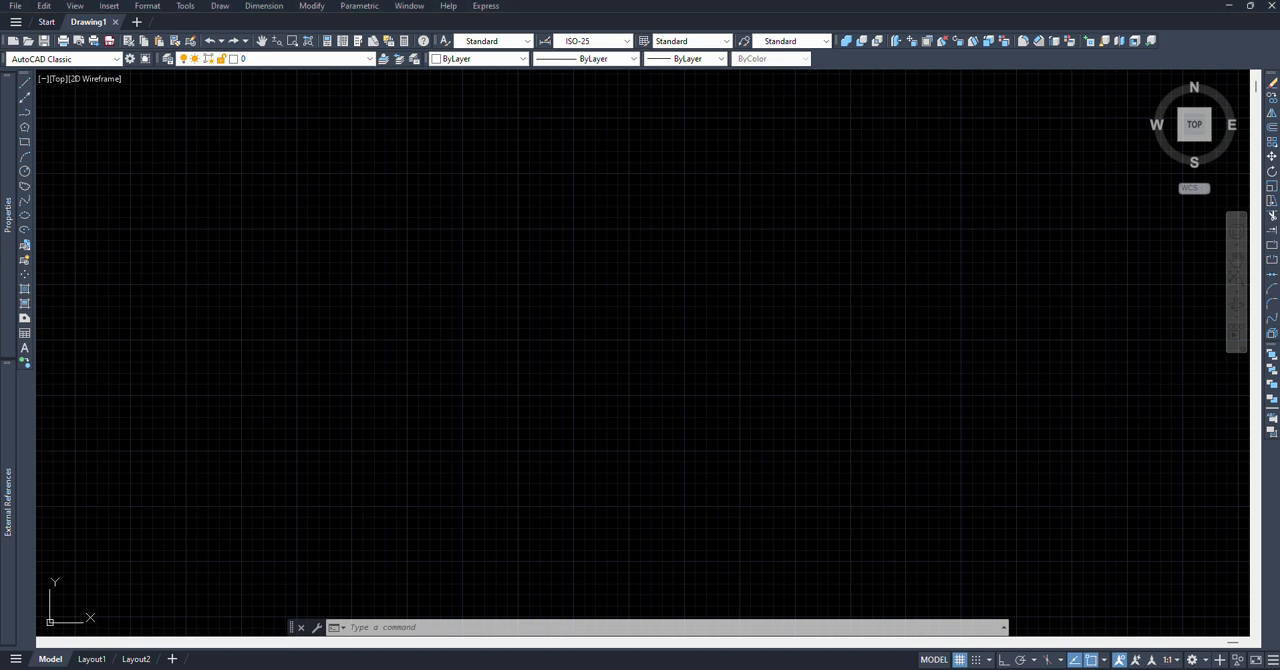
Step: Turn off the grid, then switch the viewport to SW Isometric and on to the Front view
left_click(959, 659)
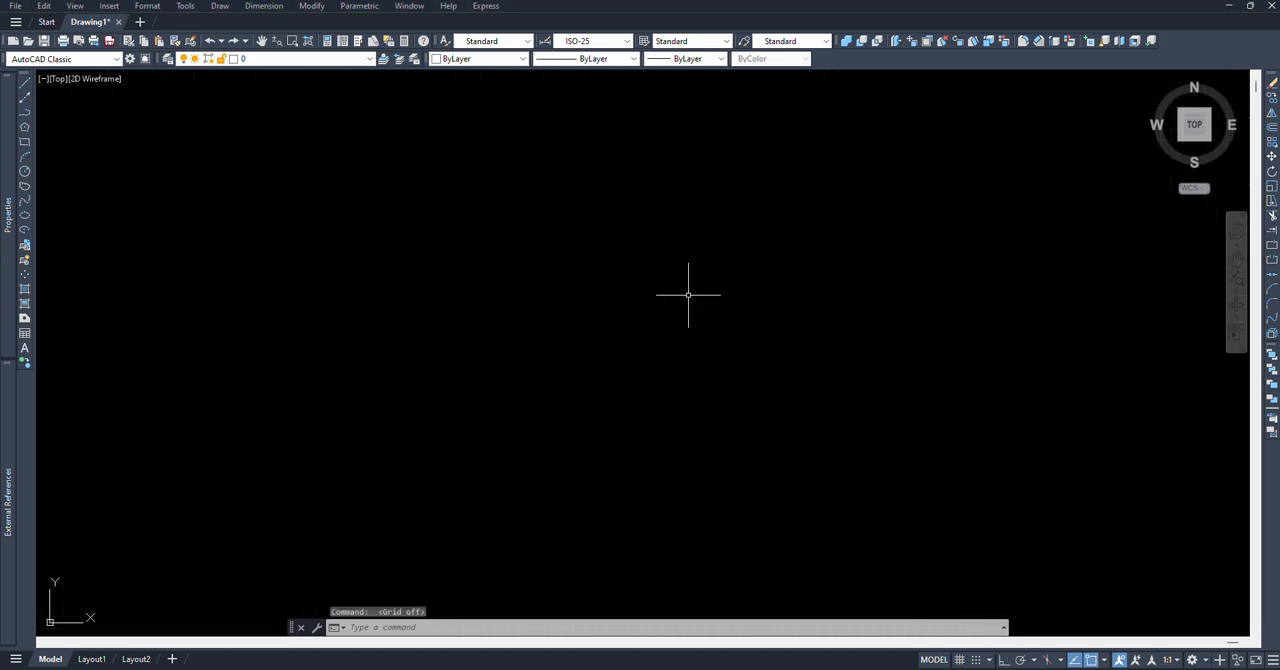
left_click(62, 80)
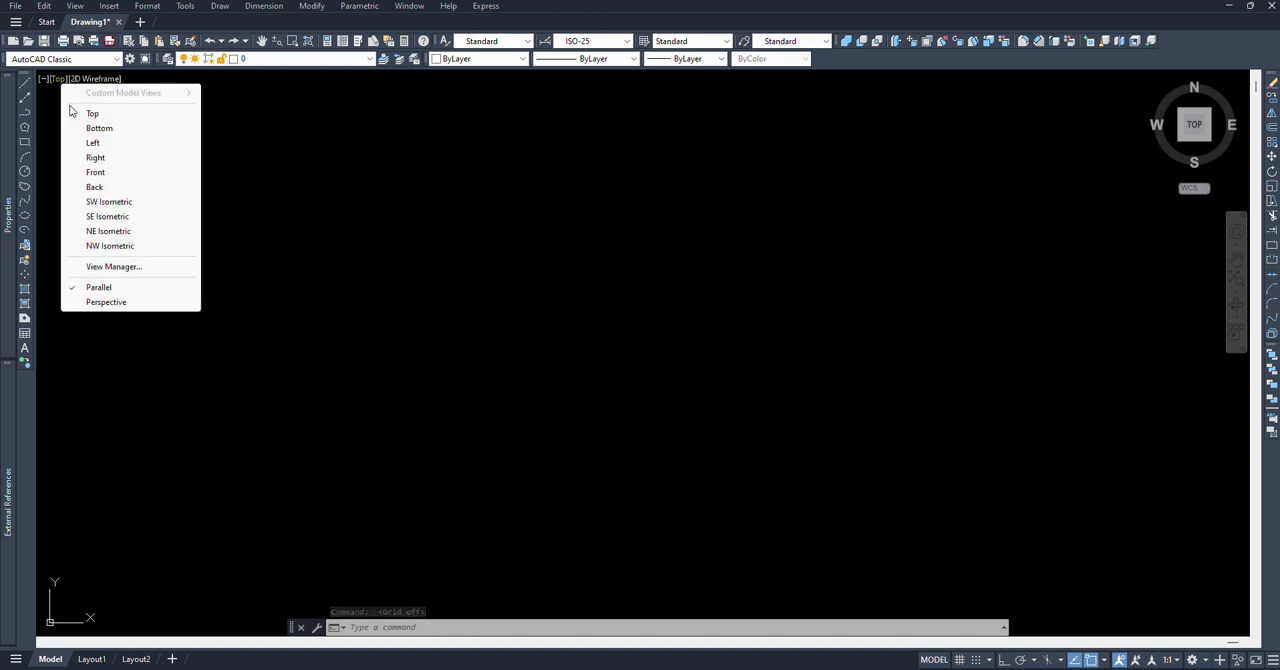
left_click(112, 203)
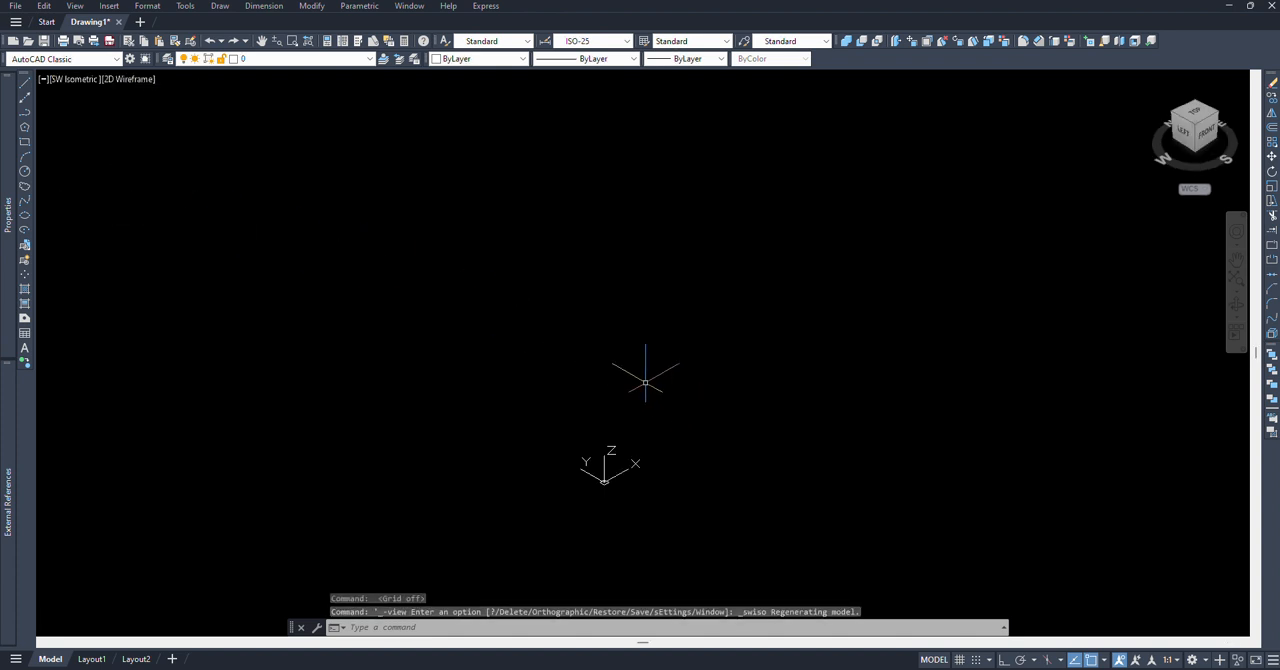
left_click(87, 82)
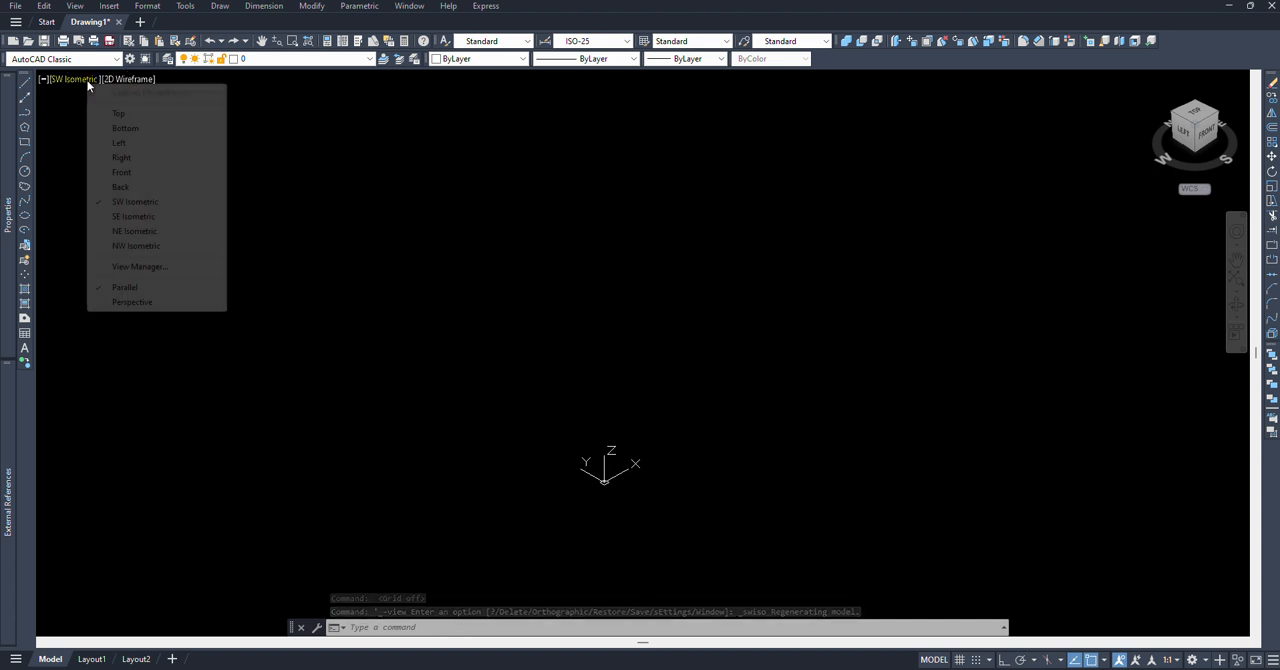
left_click(132, 172)
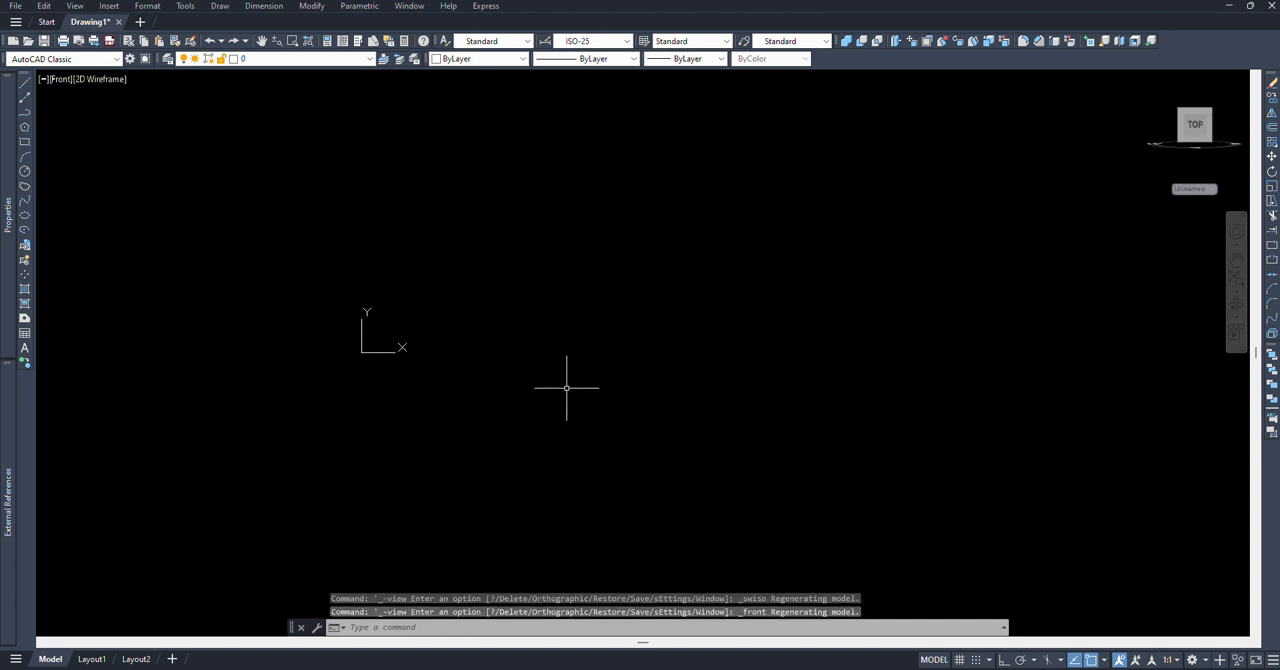
Step: Turn off the display of the UCS icon at the UCS origin point
type("uc")
key("Return")
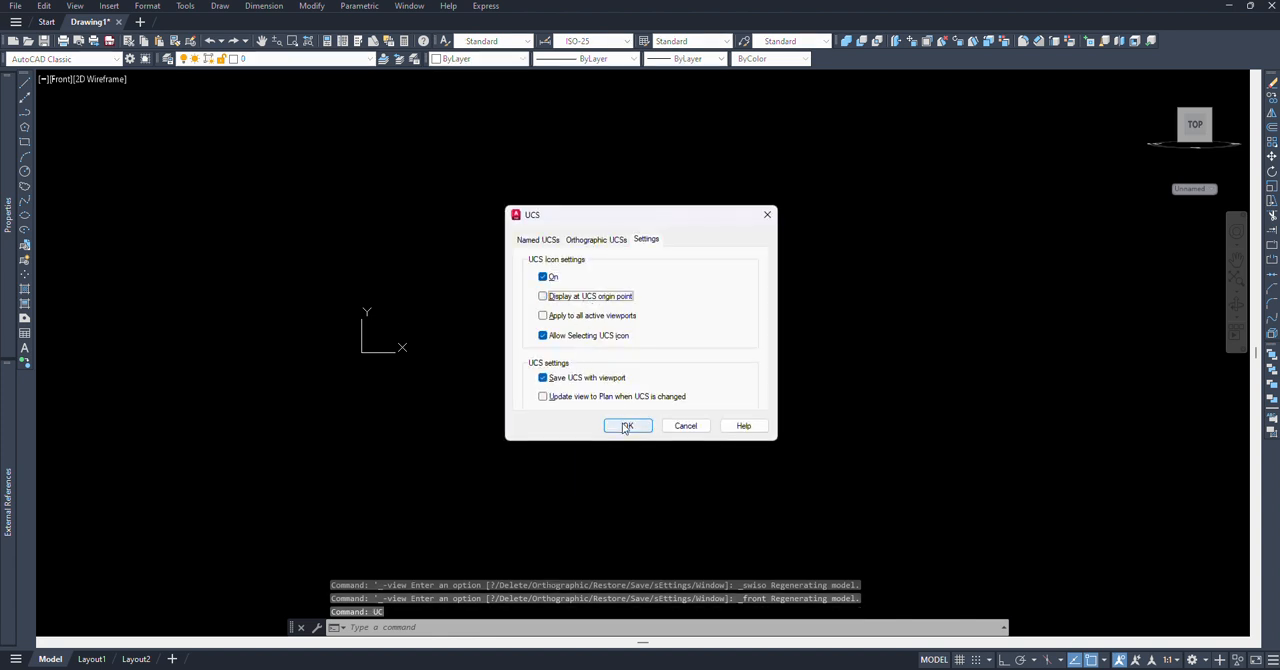
left_click(626, 426)
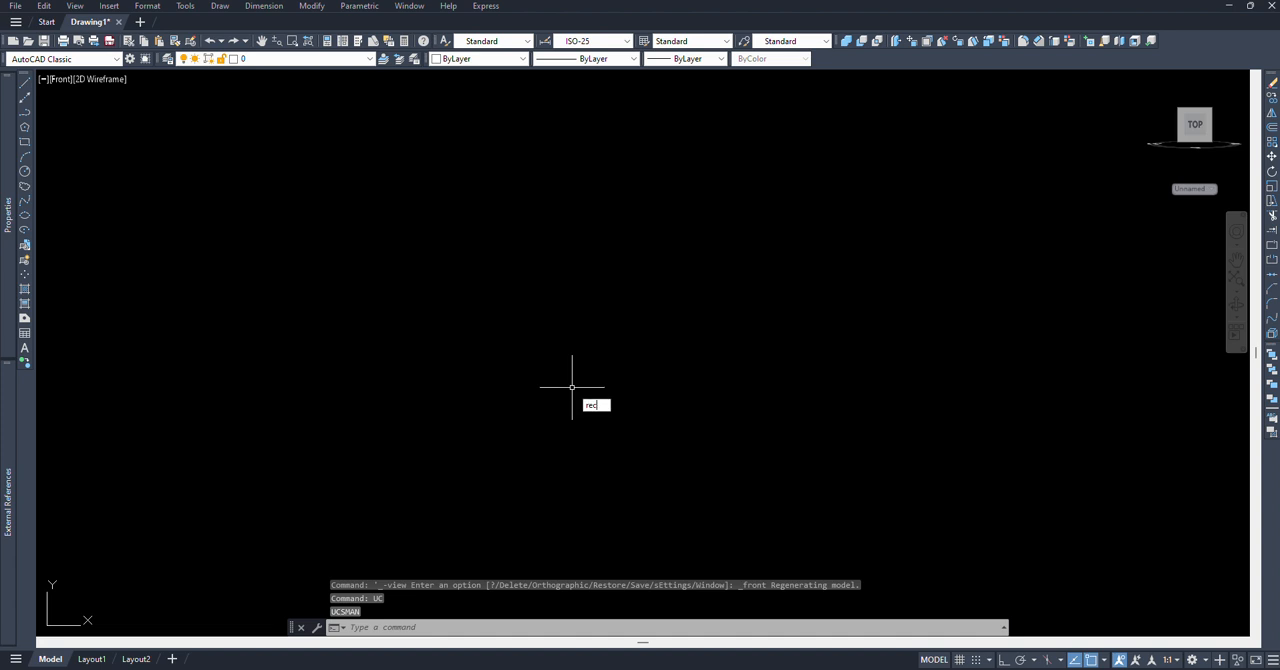
Step: Draw a rectangle 36 wide and 35 high in the front view
type("rec")
key("Return")
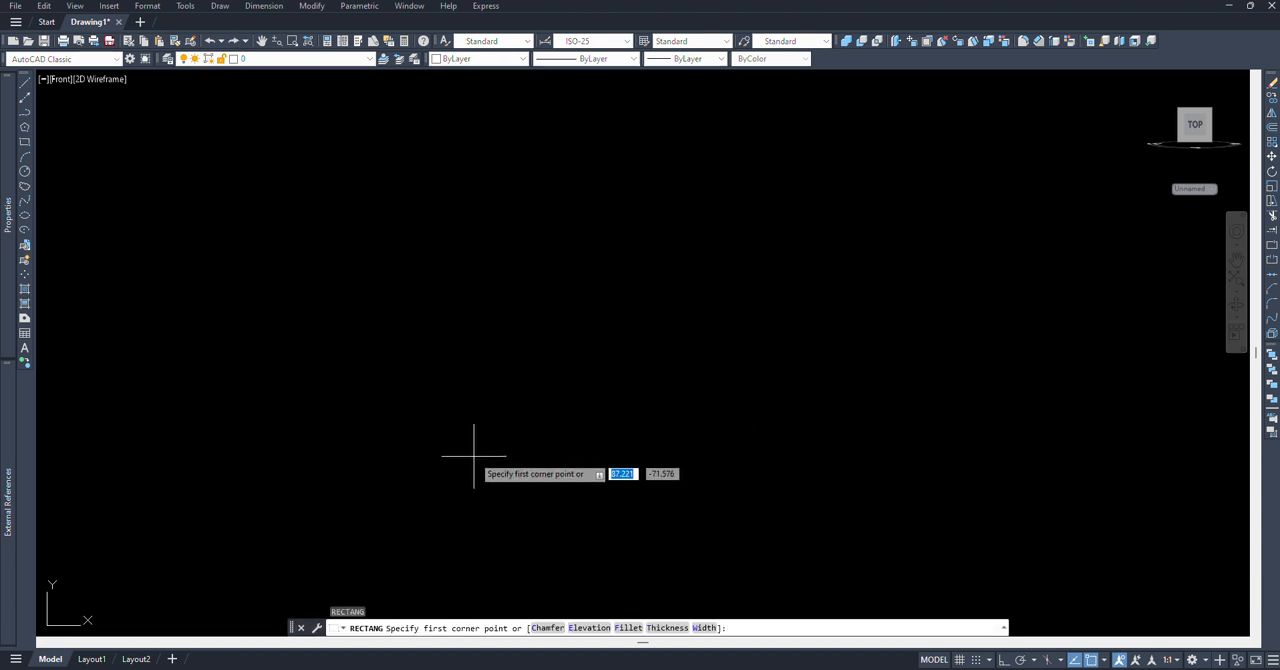
left_click(465, 469)
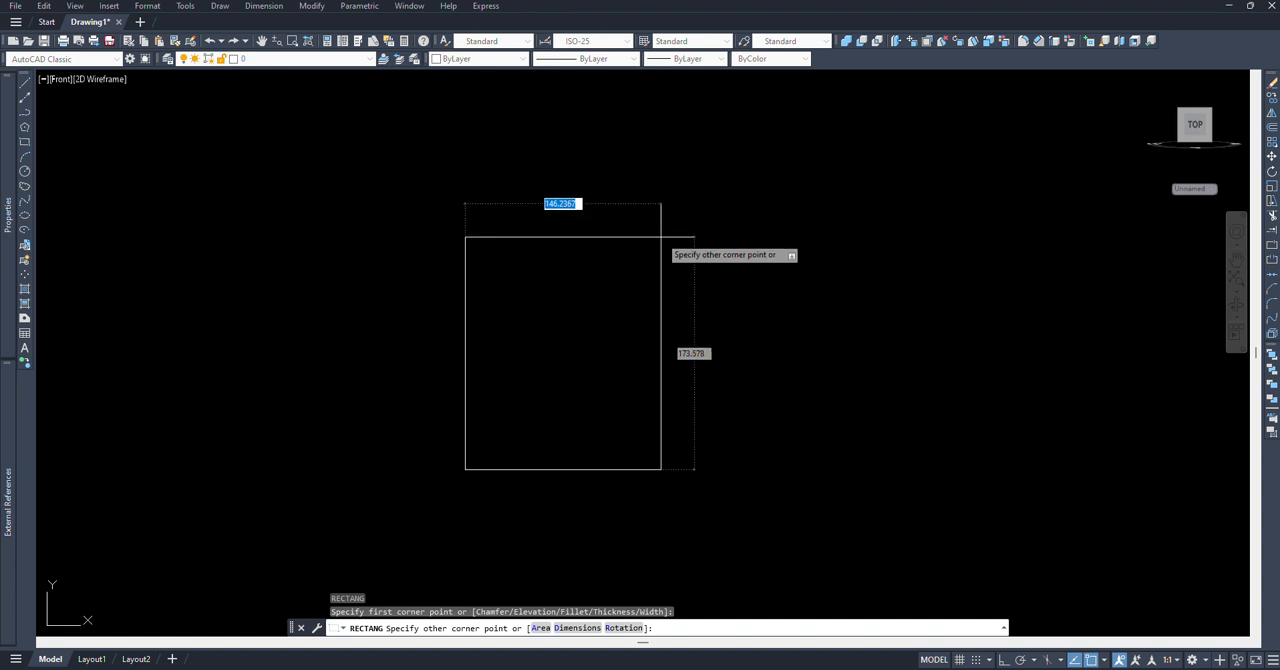
key("F8")
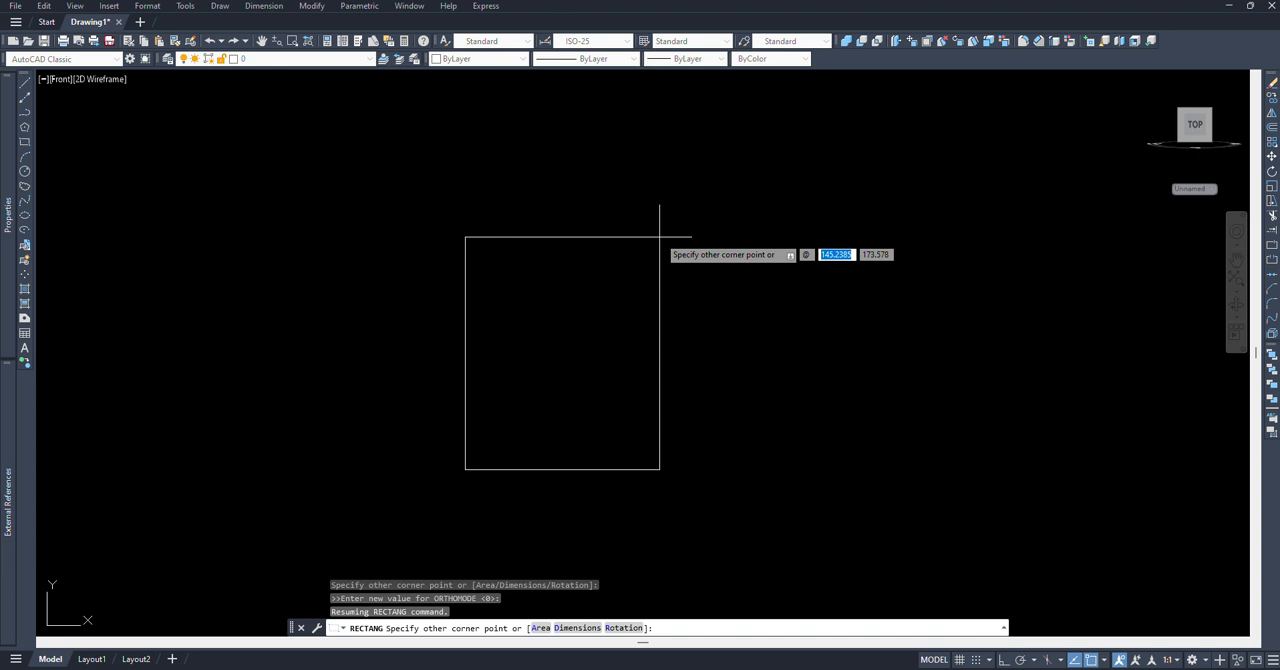
type("36")
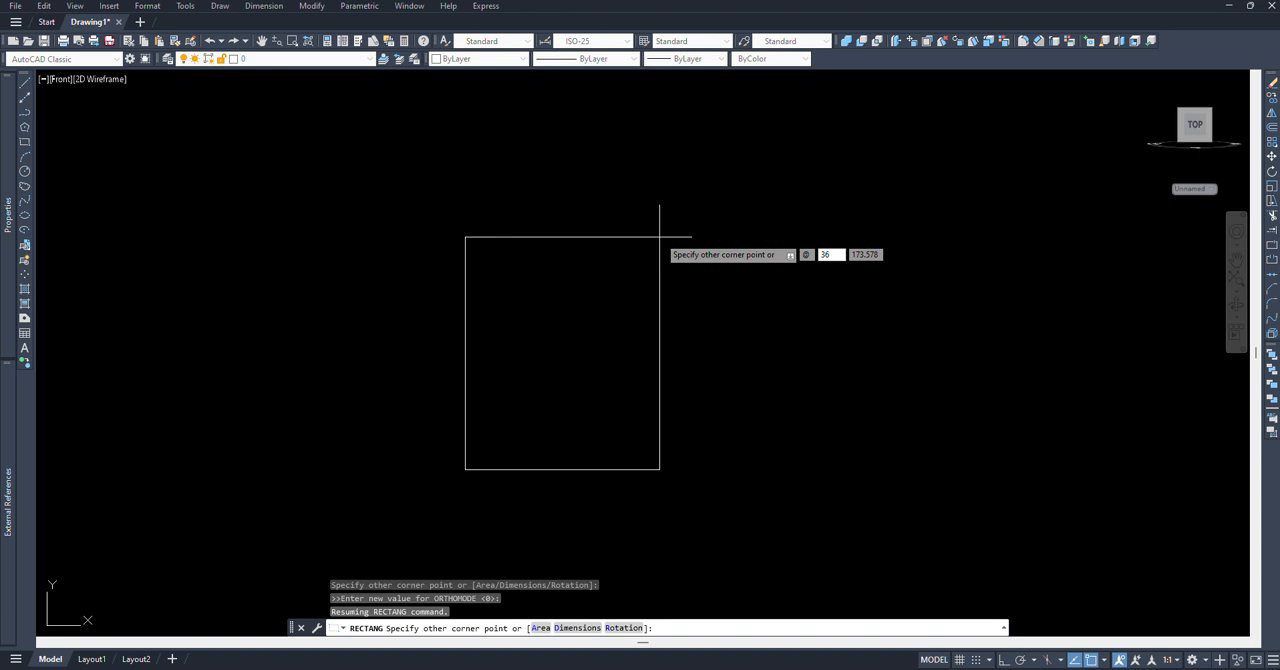
key("Tab")
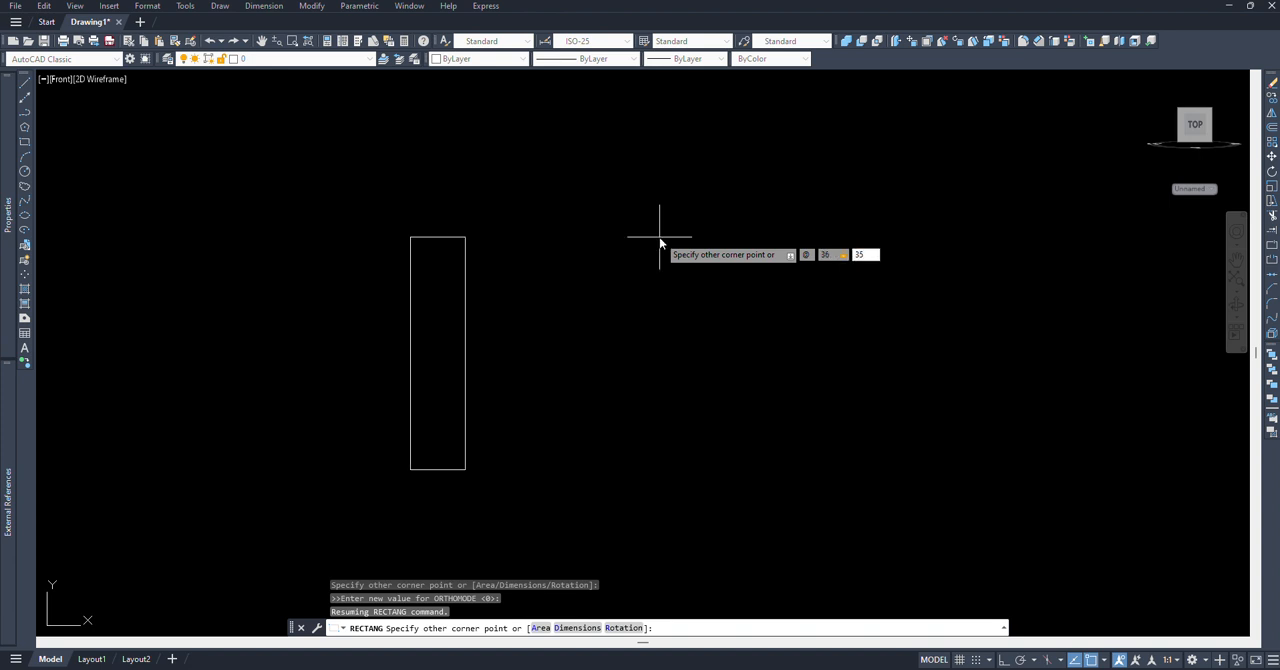
type("35")
key("Return")
Step: Draw a vertical centre line with Ortho on, from the midpoint of the rectangle's top edge to its bottom edge
scroll(491, 464, "up", 8)
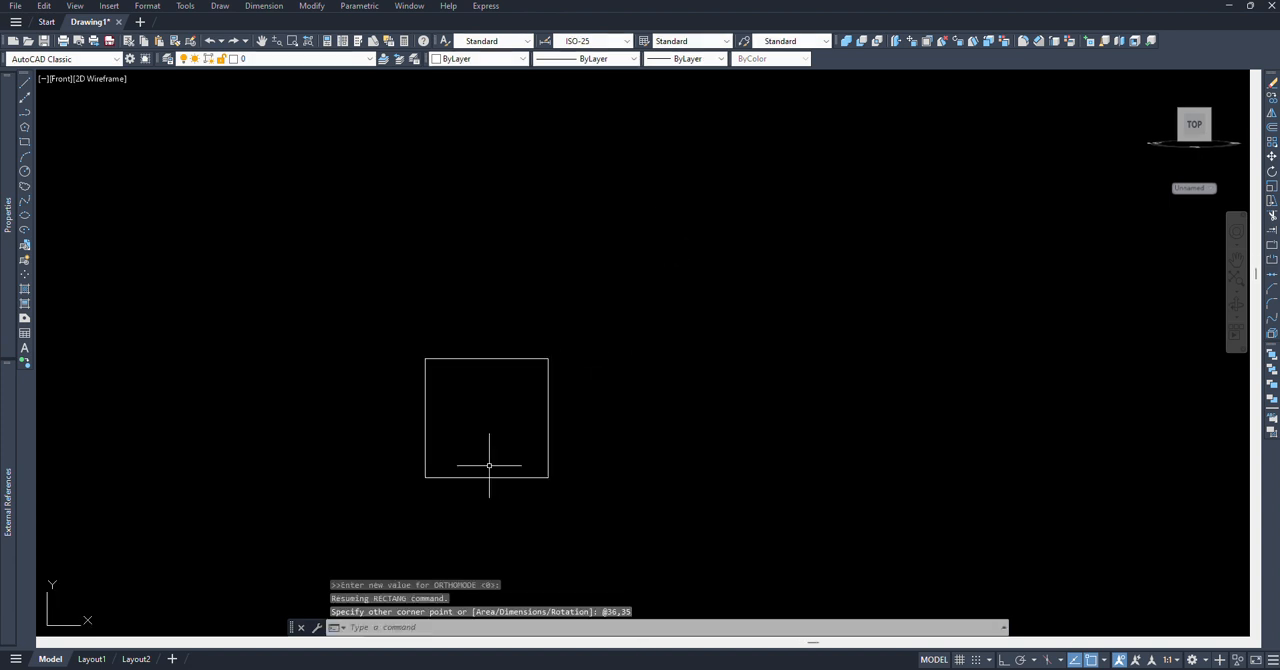
middle_click_drag(495, 398, 714, 336)
type("L")
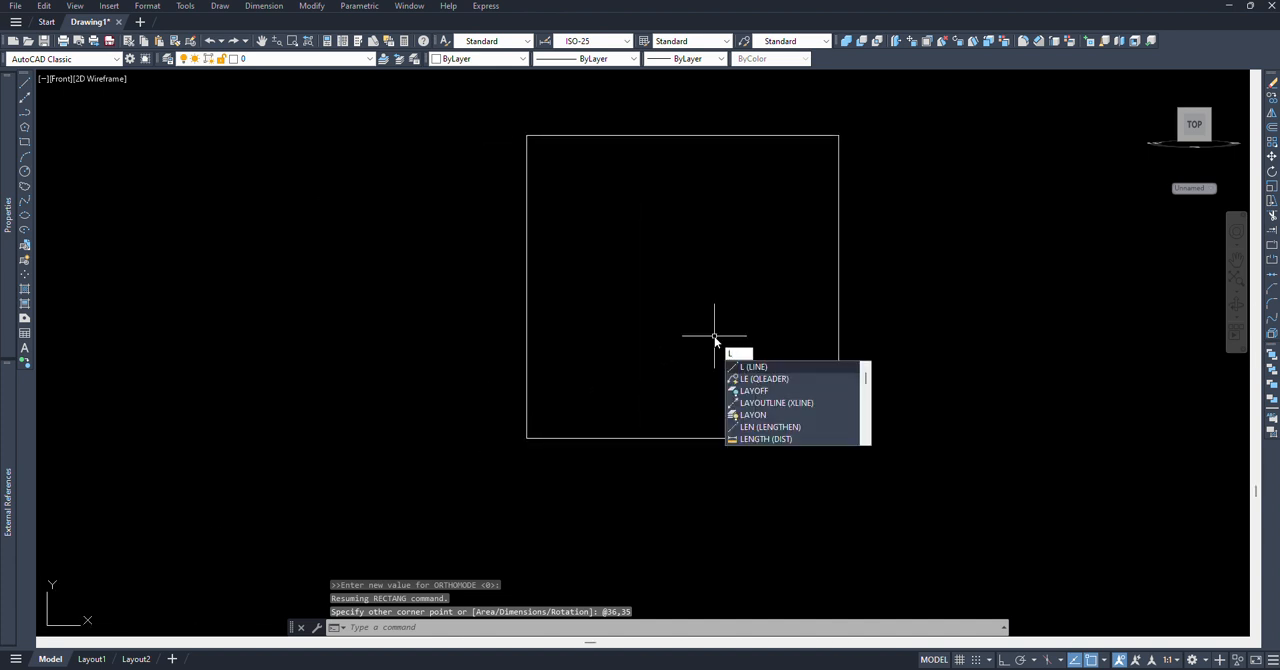
key("Return")
left_click(683, 135)
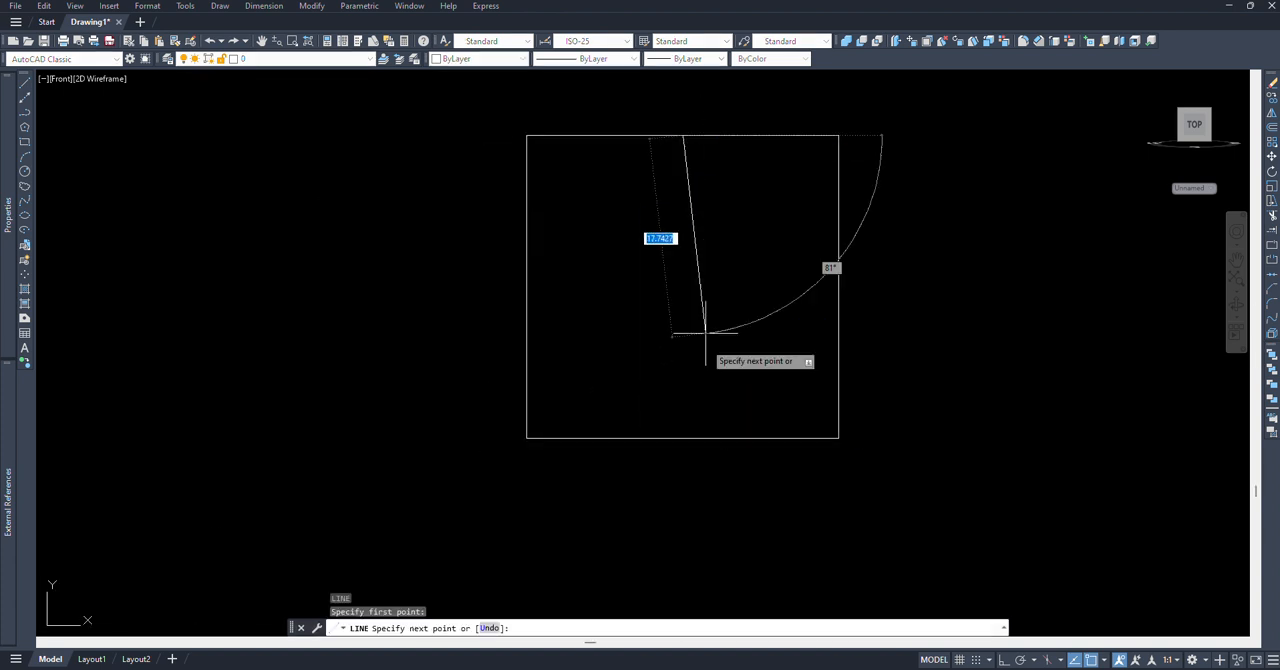
key("F8")
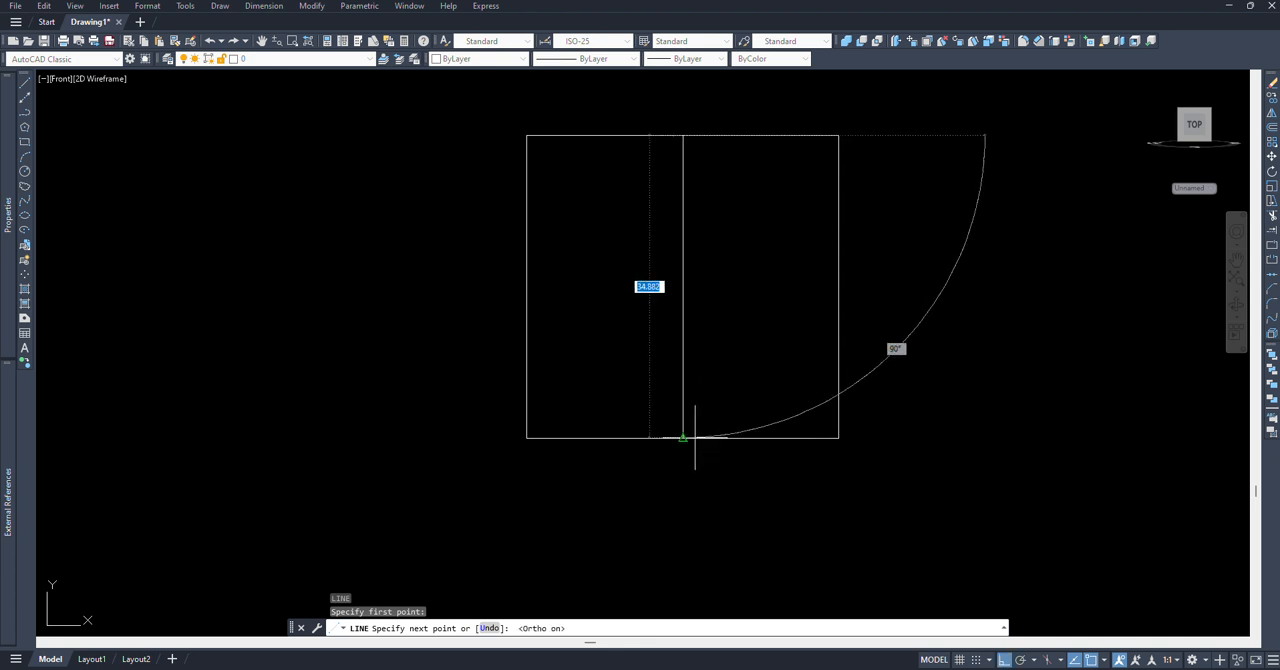
left_click(695, 437)
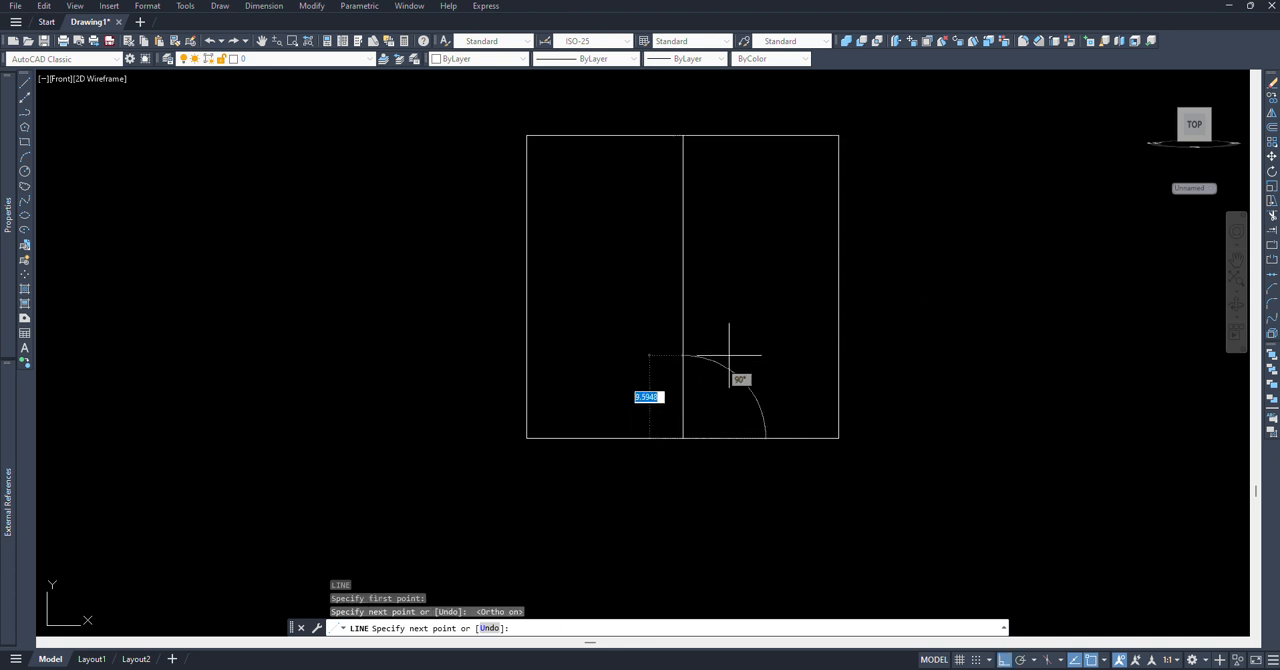
key("Escape")
Step: Explode the rectangle into separate lines
middle_click_drag(721, 328, 710, 335)
type("x")
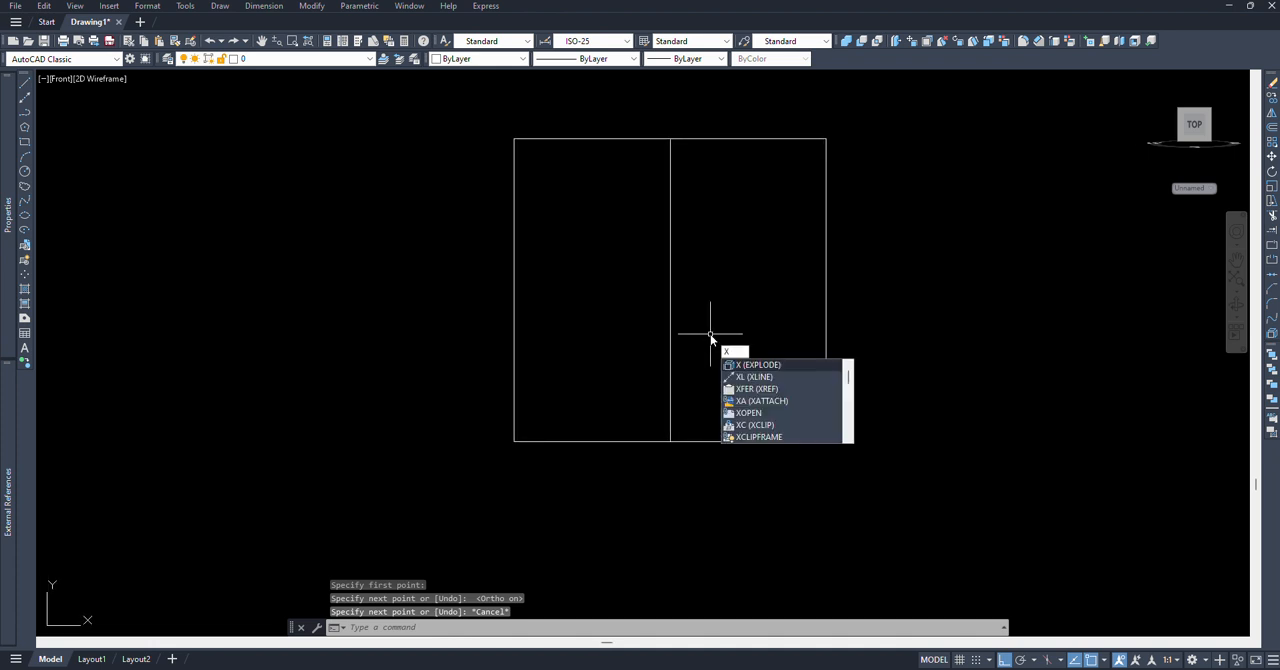
key("Return")
left_click(926, 340)
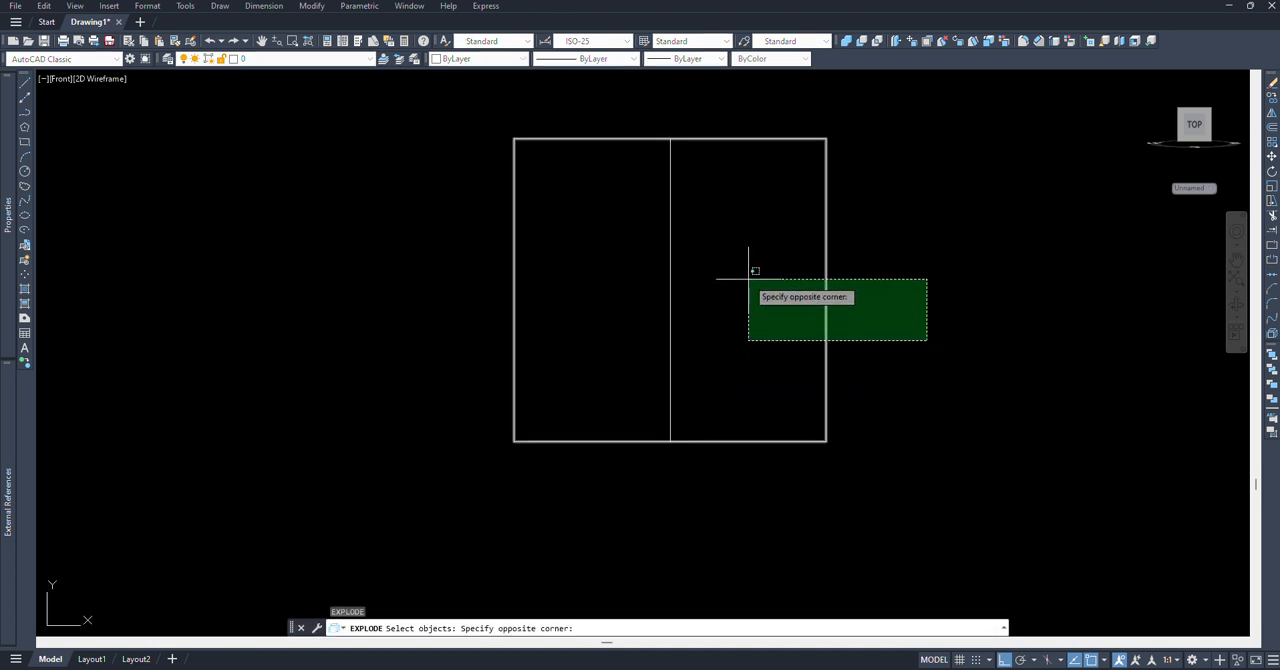
left_click(748, 278)
key("Return")
Step: Offset the bottom edge of the exploded rectangle upward by 5
middle_click_drag(751, 292, 728, 308)
type("o")
key("Return")
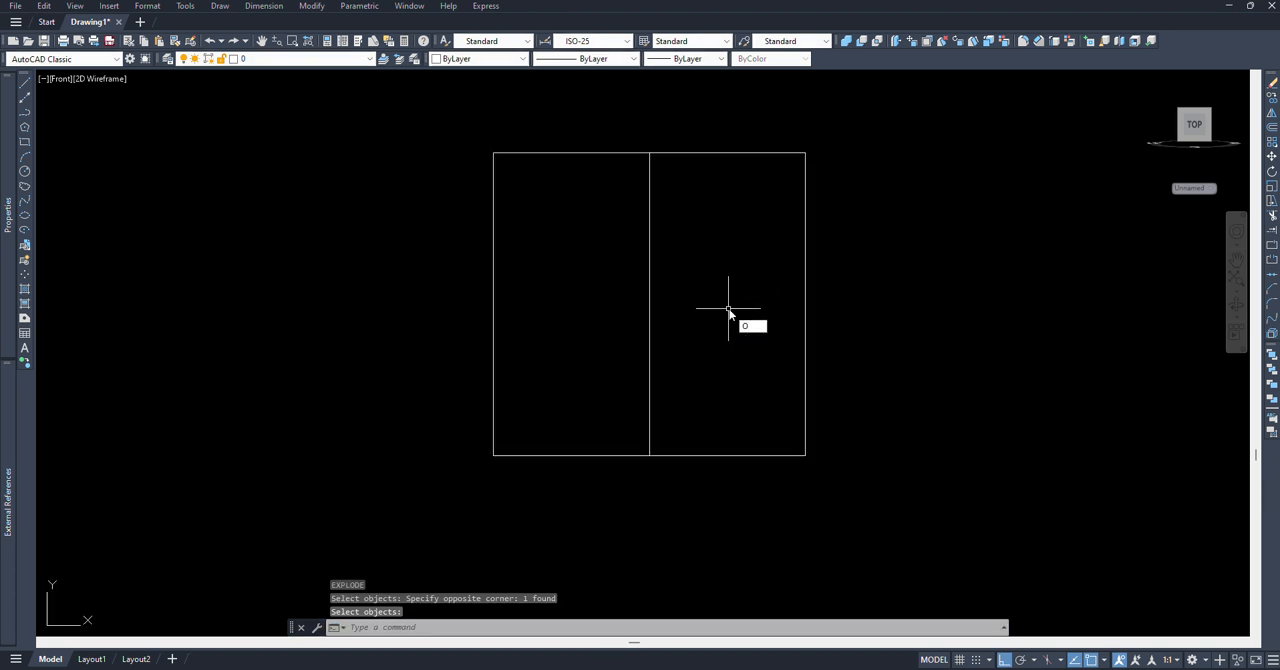
type("5")
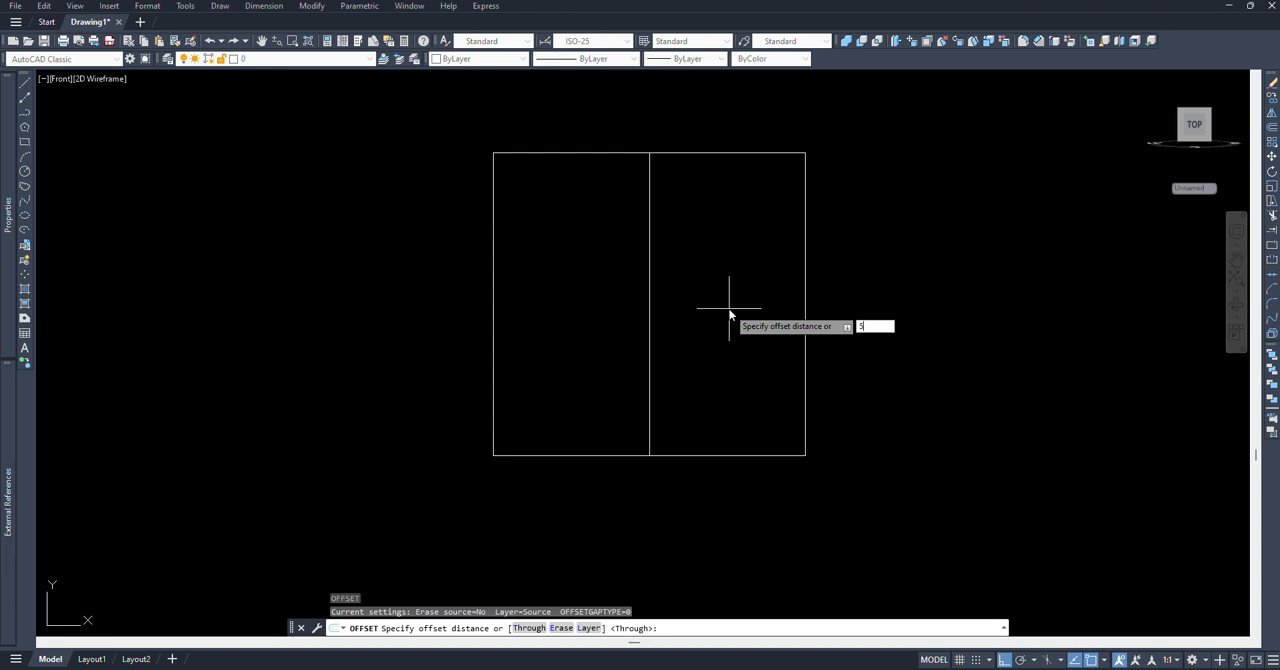
key("Return")
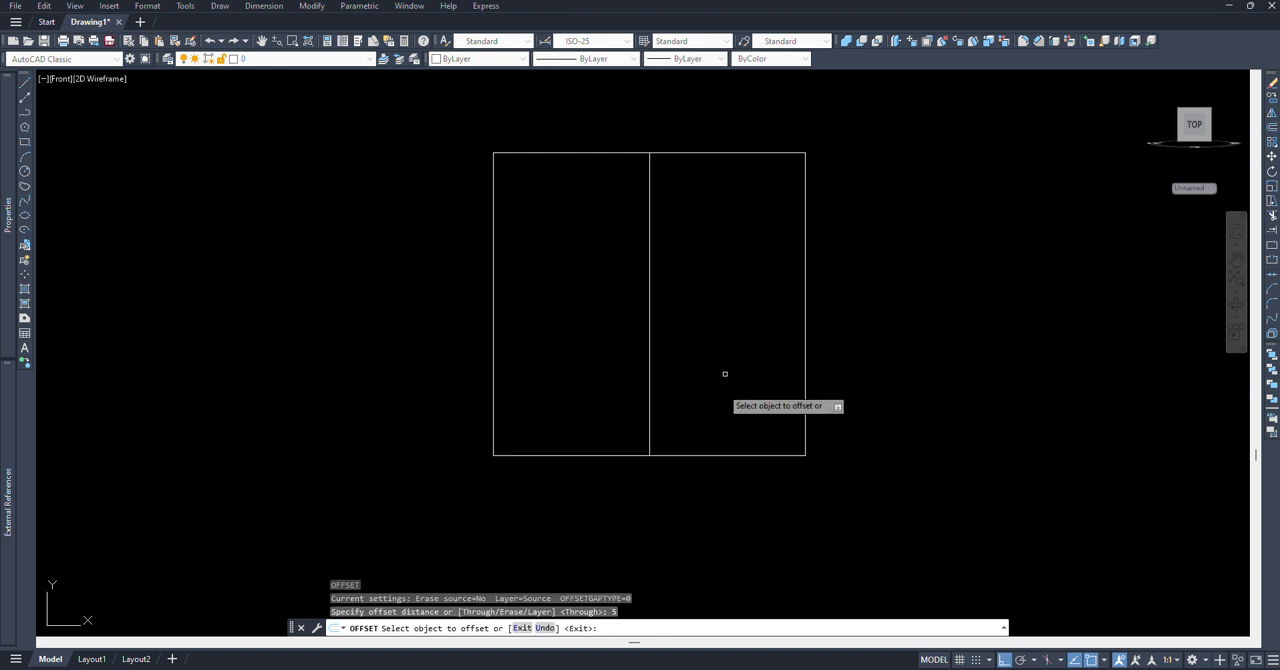
left_click(716, 455)
left_click(737, 336)
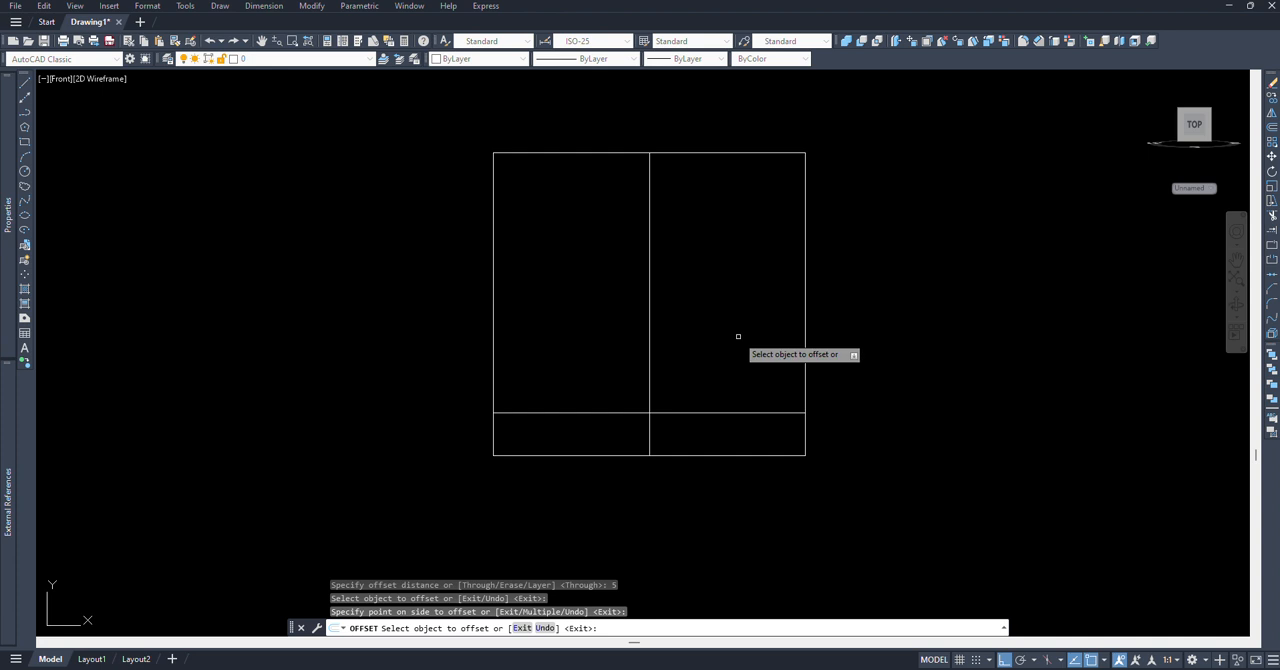
key("Return")
Step: Offset the horizontal line just above the bottom edge upward by 10
type("o")
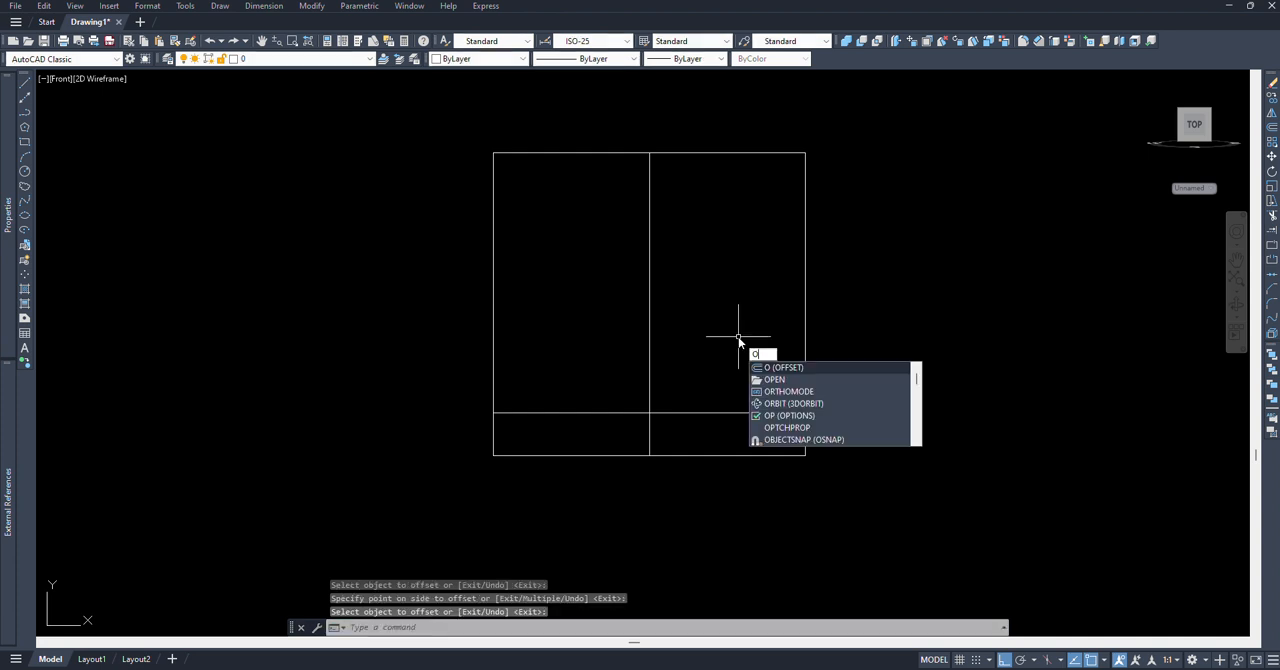
key("Return")
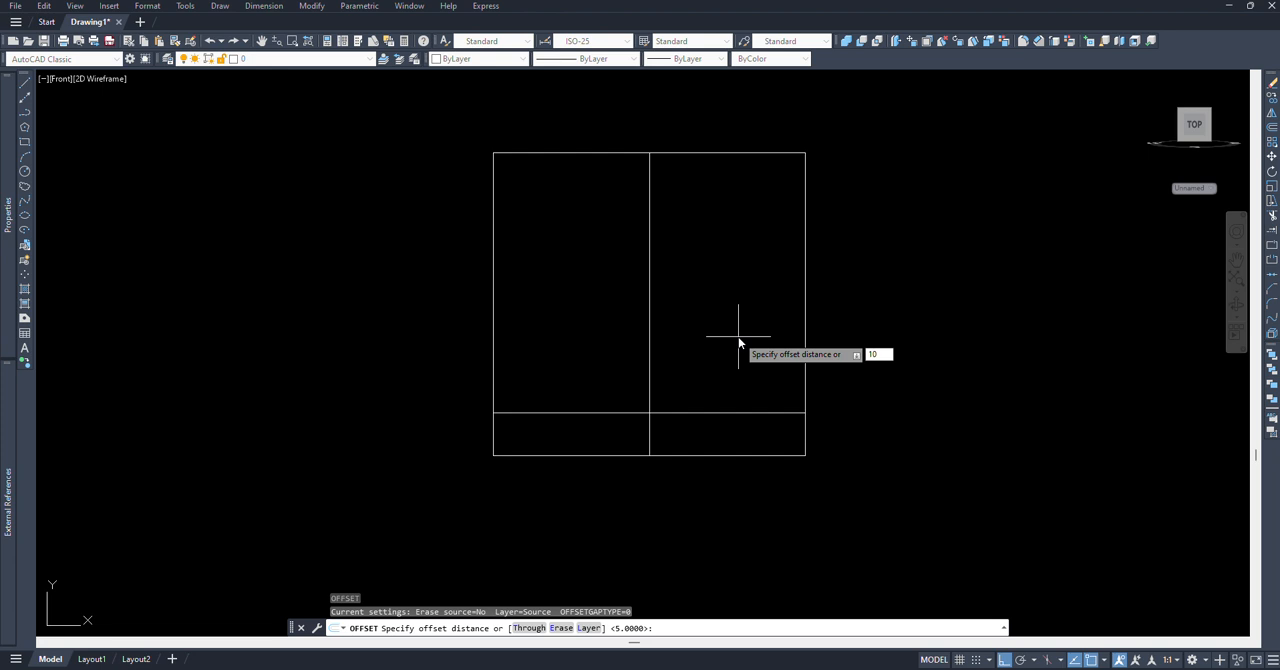
type("10")
key("Return")
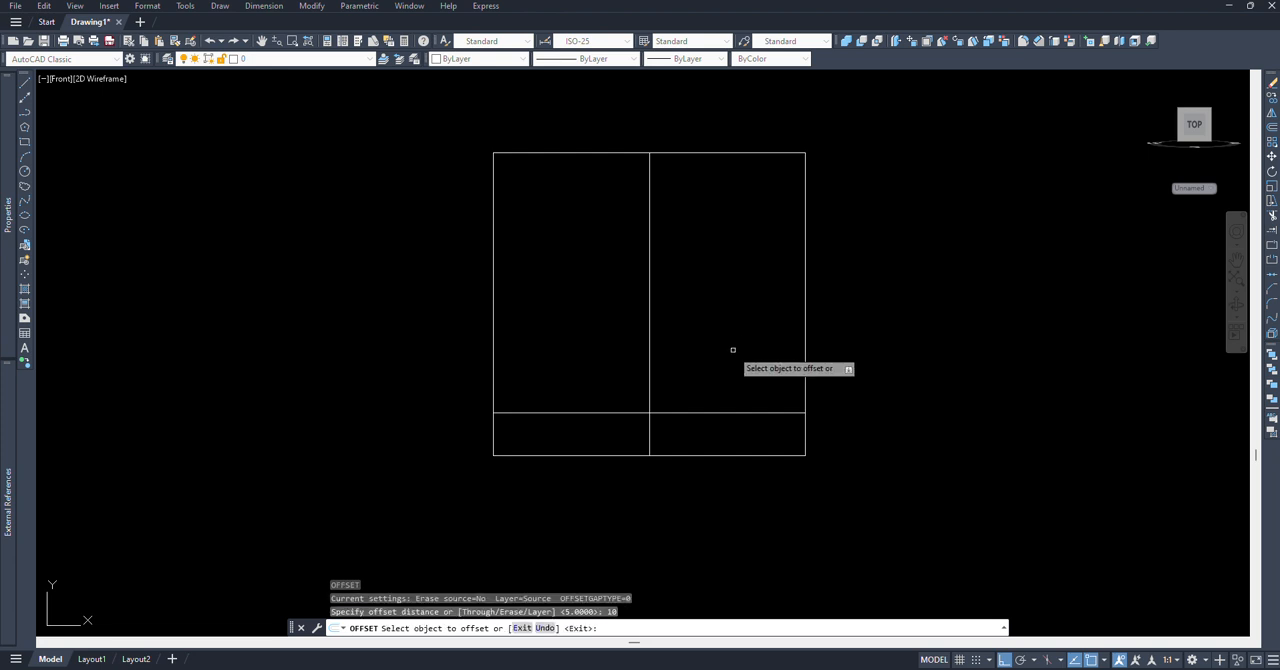
left_click(719, 412)
left_click(724, 291)
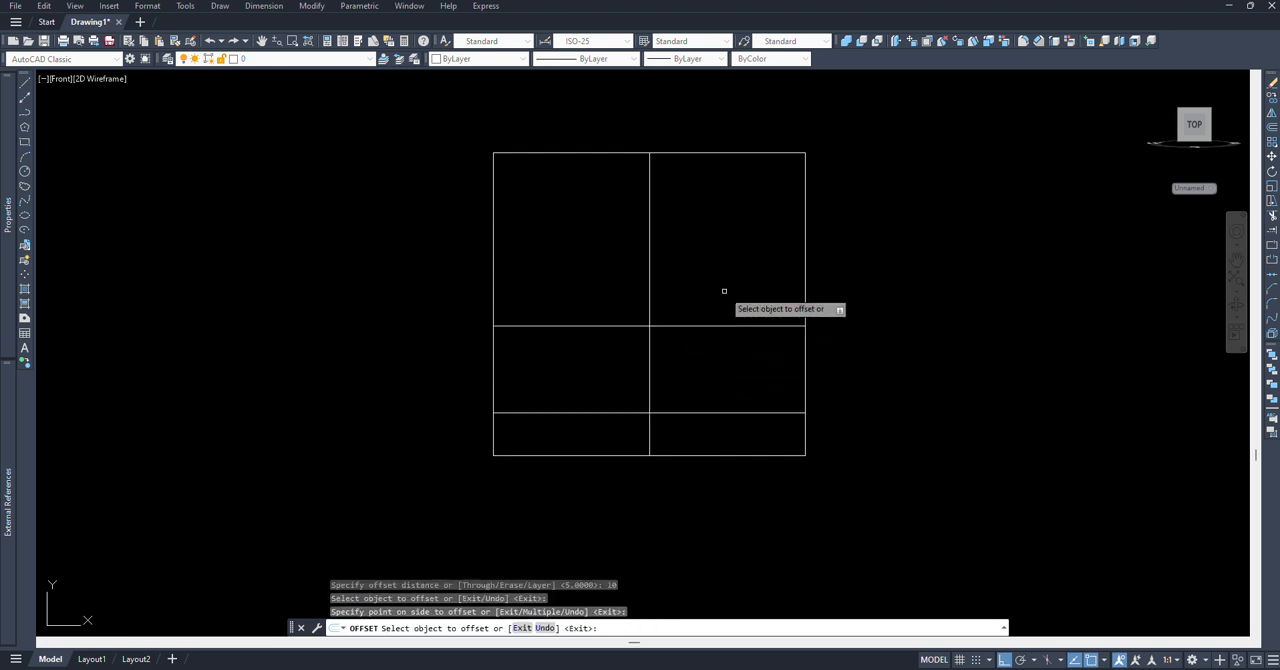
key("Return")
Step: Offset the vertical centre line to the right by 6
middle_click_drag(720, 306, 705, 308)
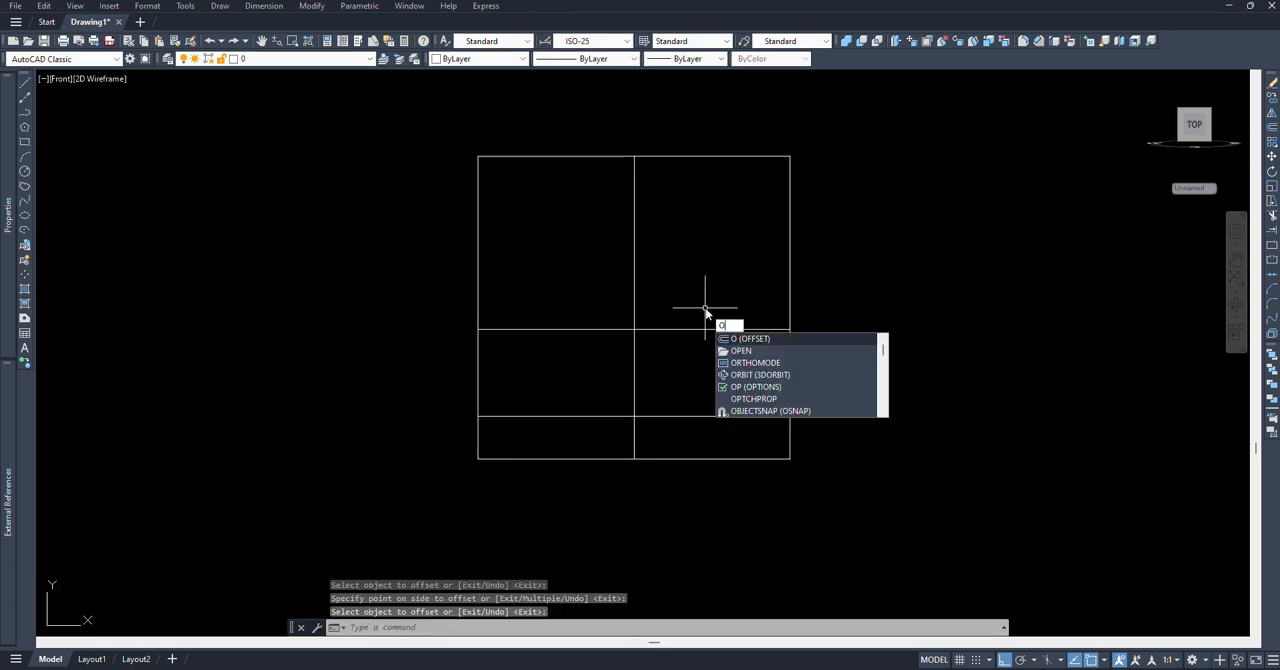
key("Return")
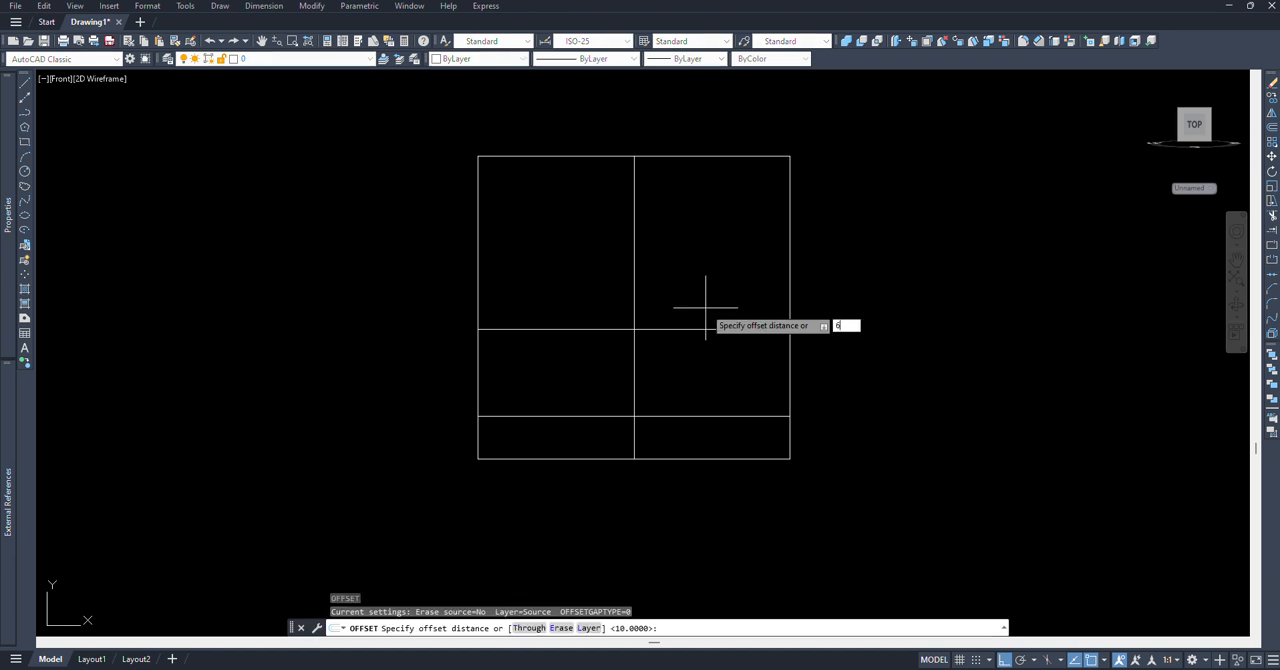
type("6")
key("Return")
left_click(634, 287)
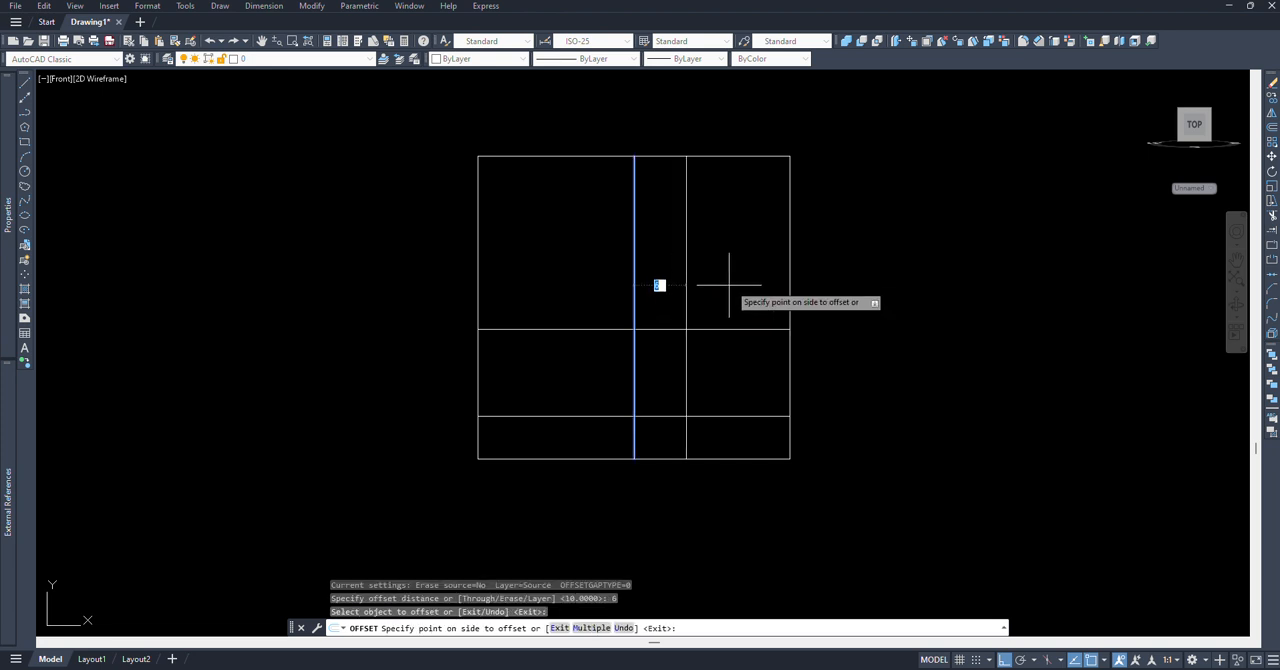
left_click(746, 281)
key("Return")
Step: Offset the top edge of the outline downward by 4
middle_click_drag(737, 254, 716, 261)
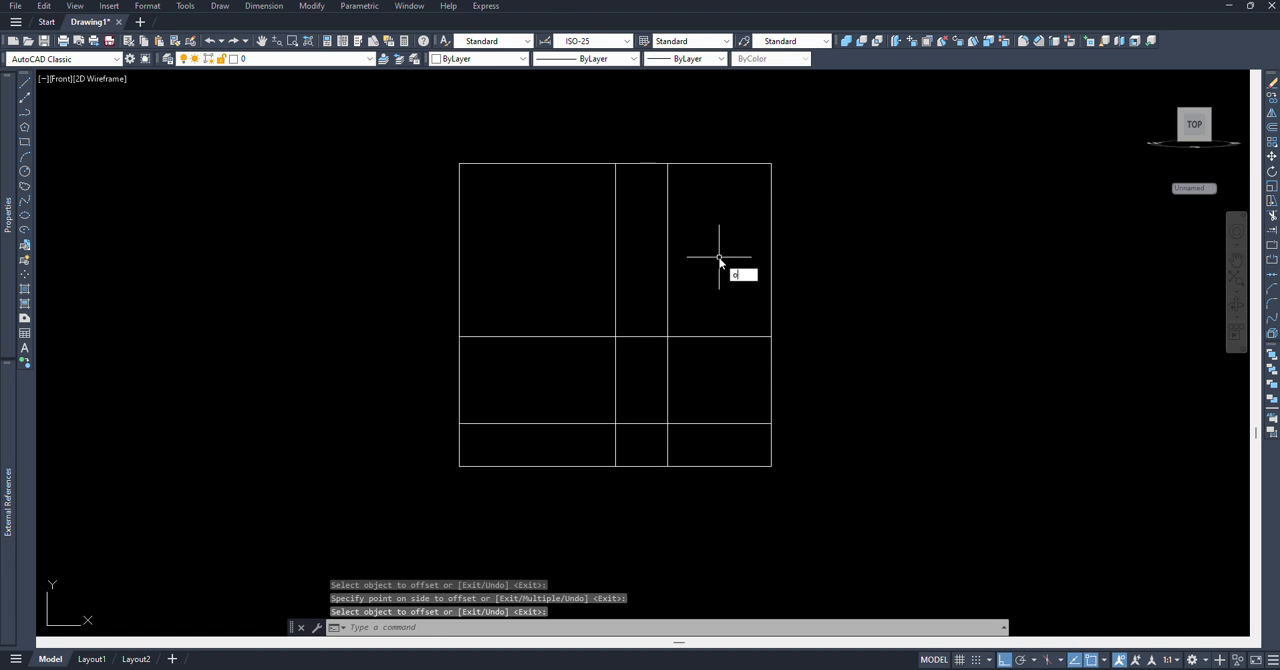
key("Return")
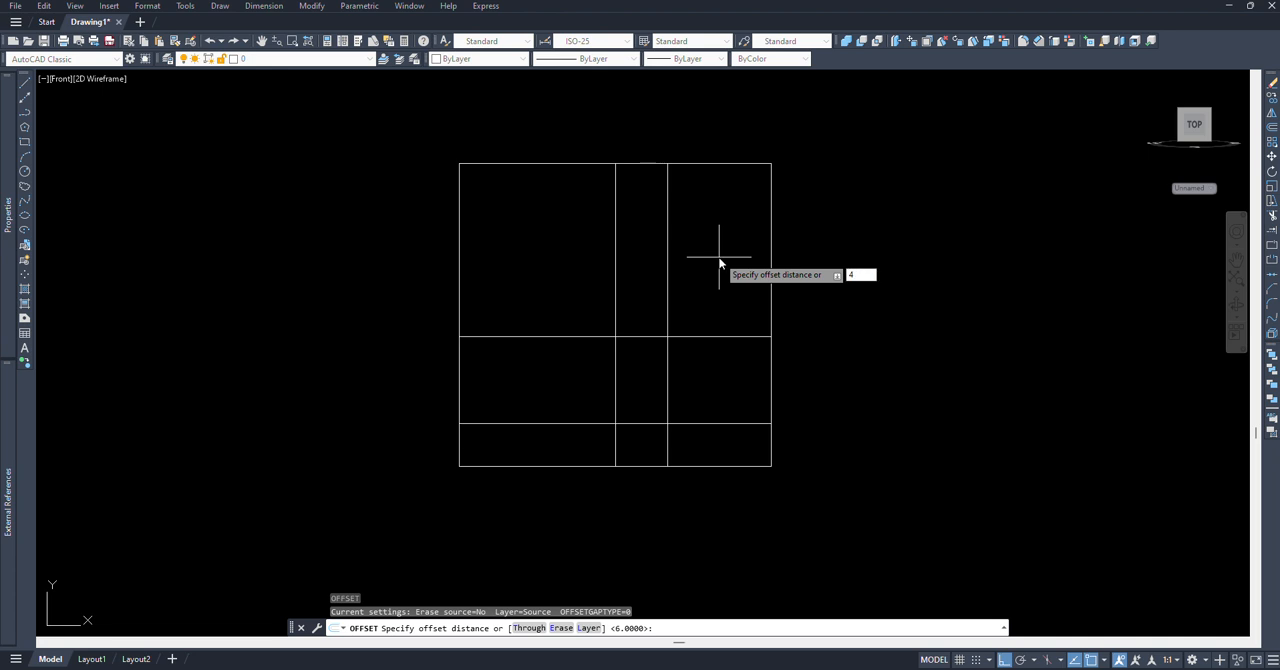
type("4")
key("Return")
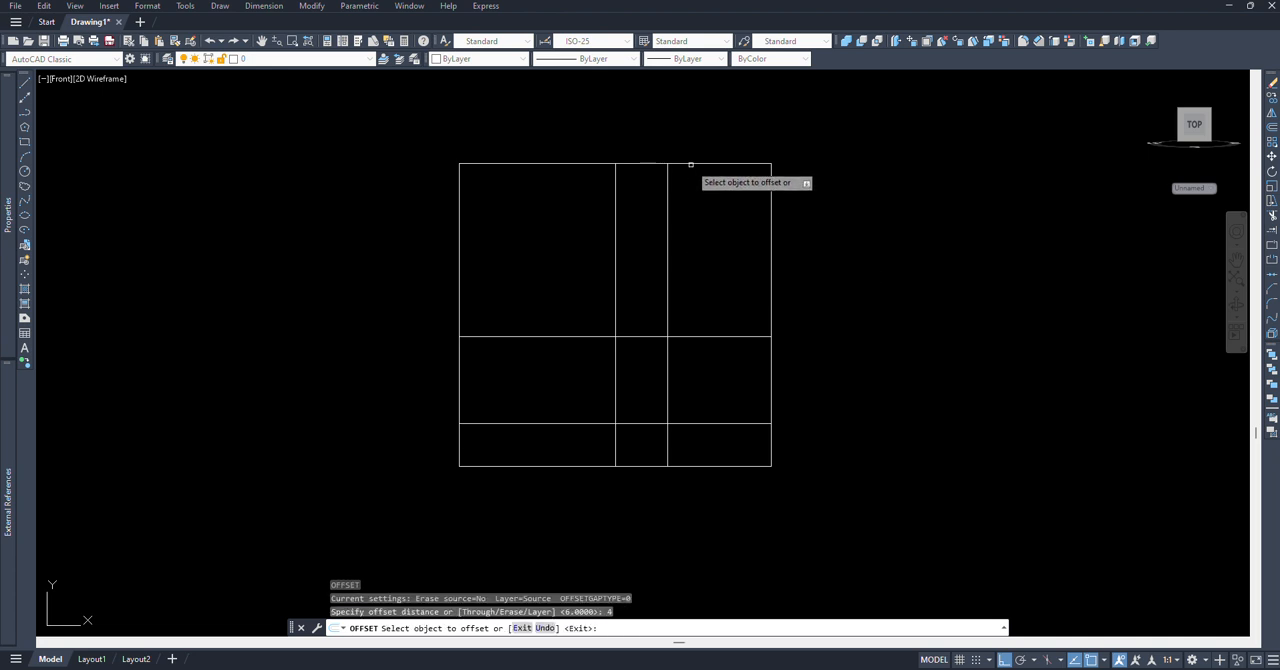
left_click(690, 162)
left_click(688, 232)
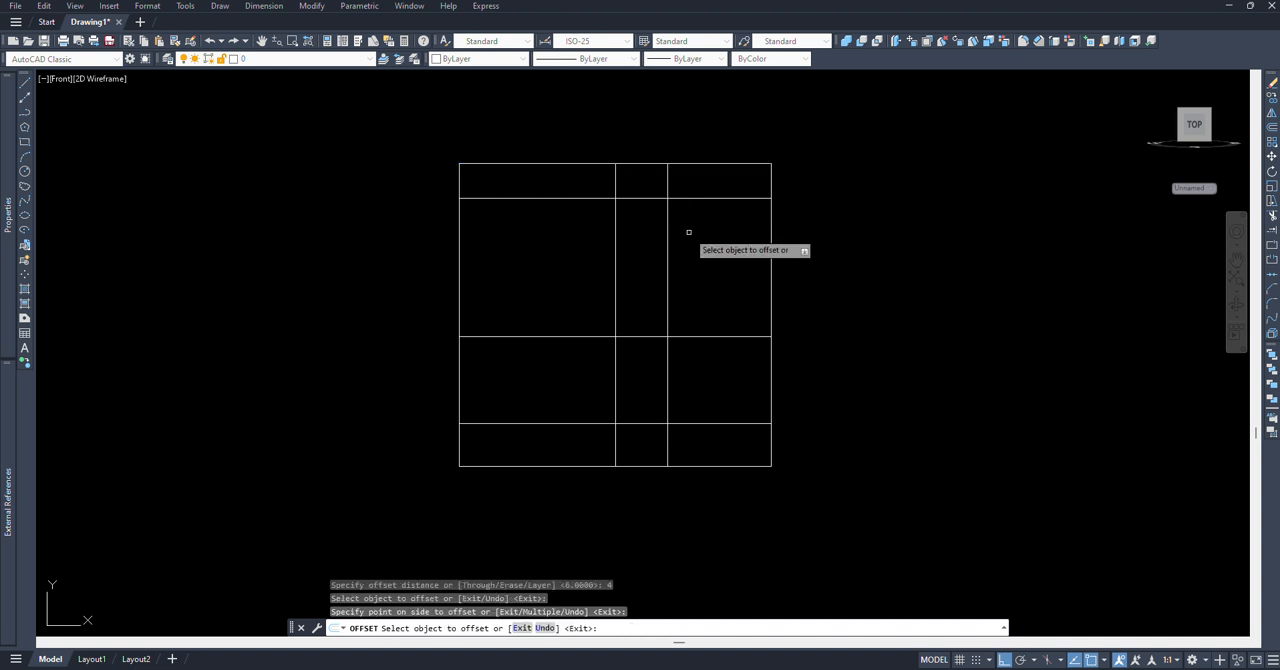
key("Return")
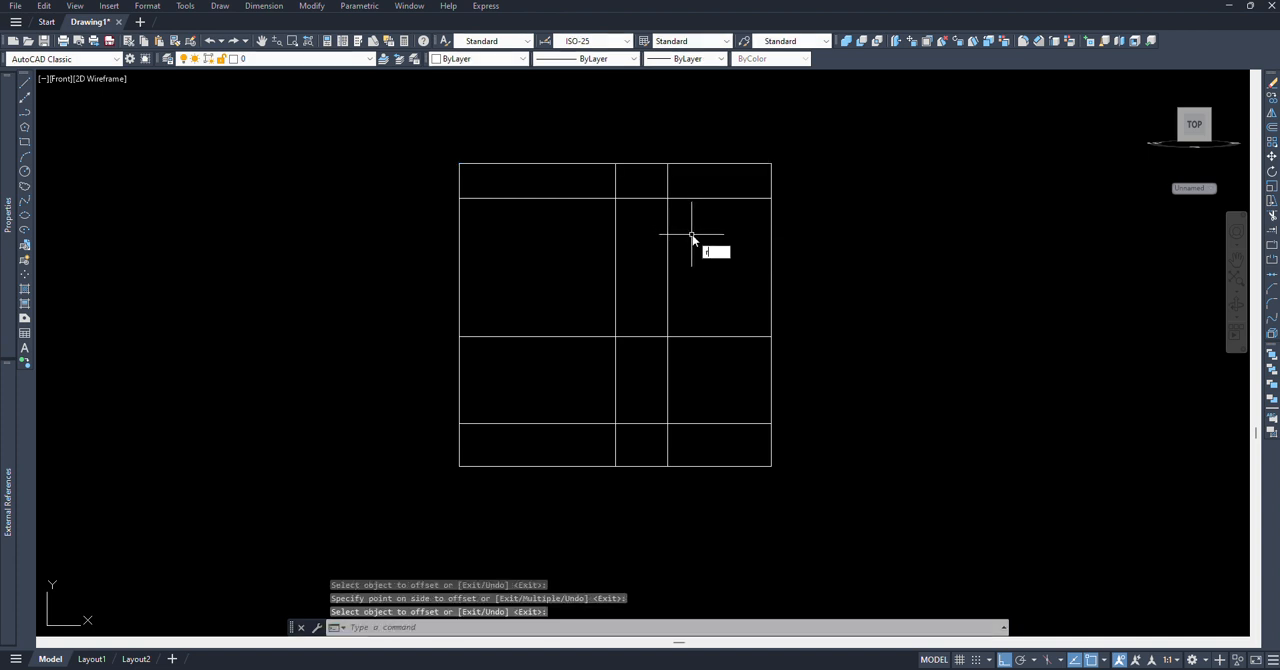
Step: Rotate a copy of the vertical line right of the centre line by 15 degrees about its intersection with the upper horizontal line
type("ro")
key("Return")
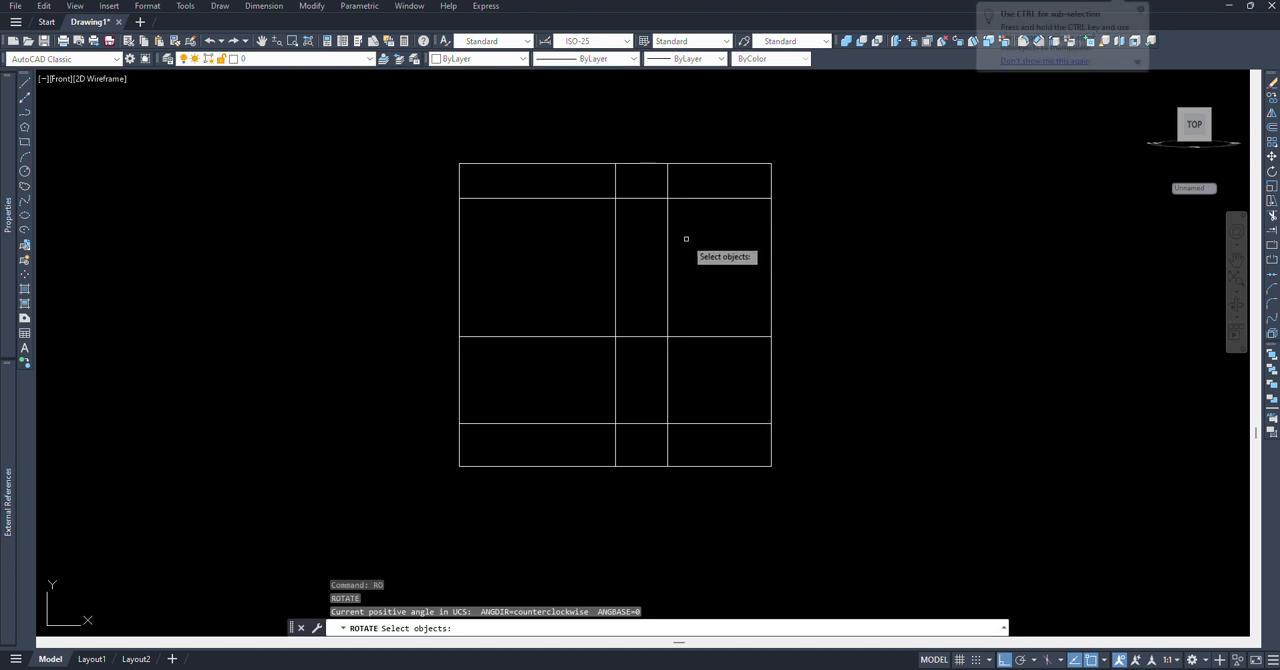
left_click(684, 238)
left_click(665, 208)
key("Return")
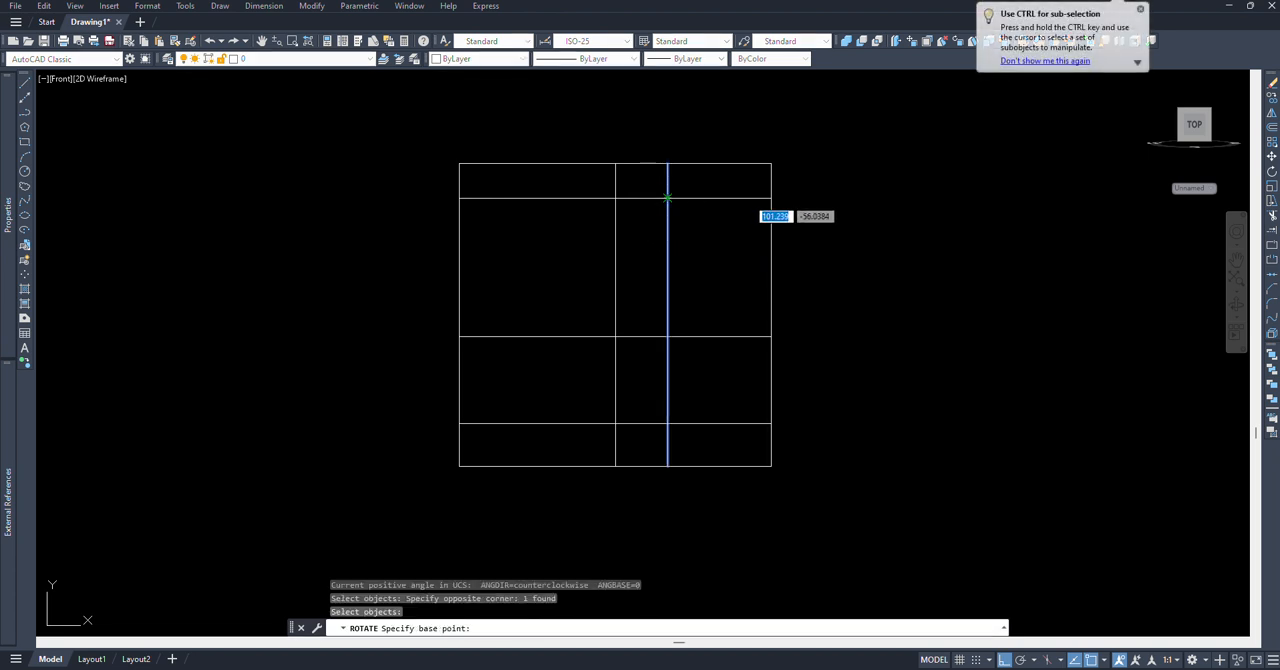
left_click(667, 198)
type("c")
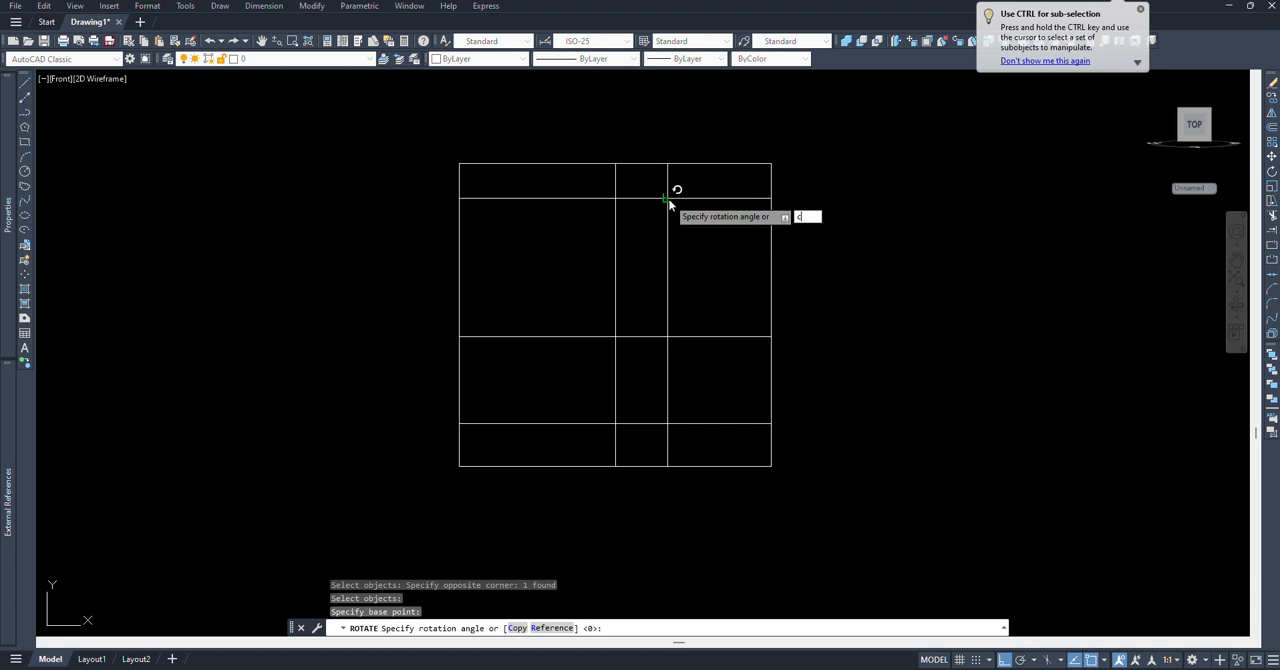
key("Return")
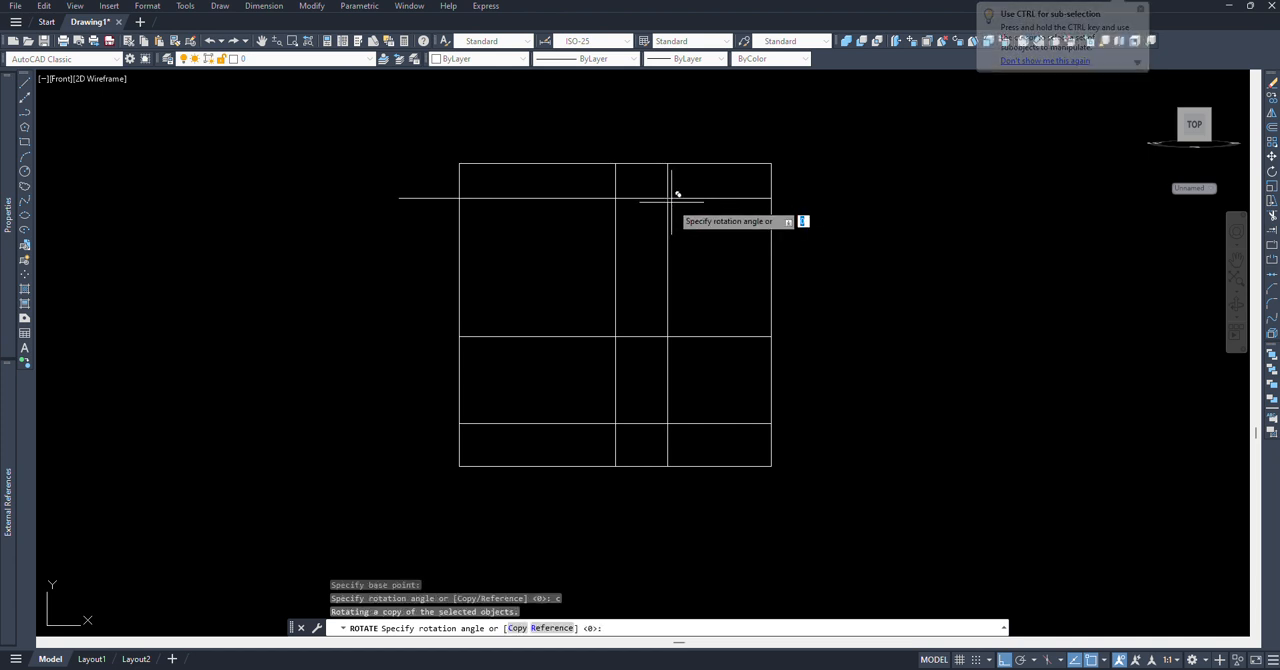
type("15")
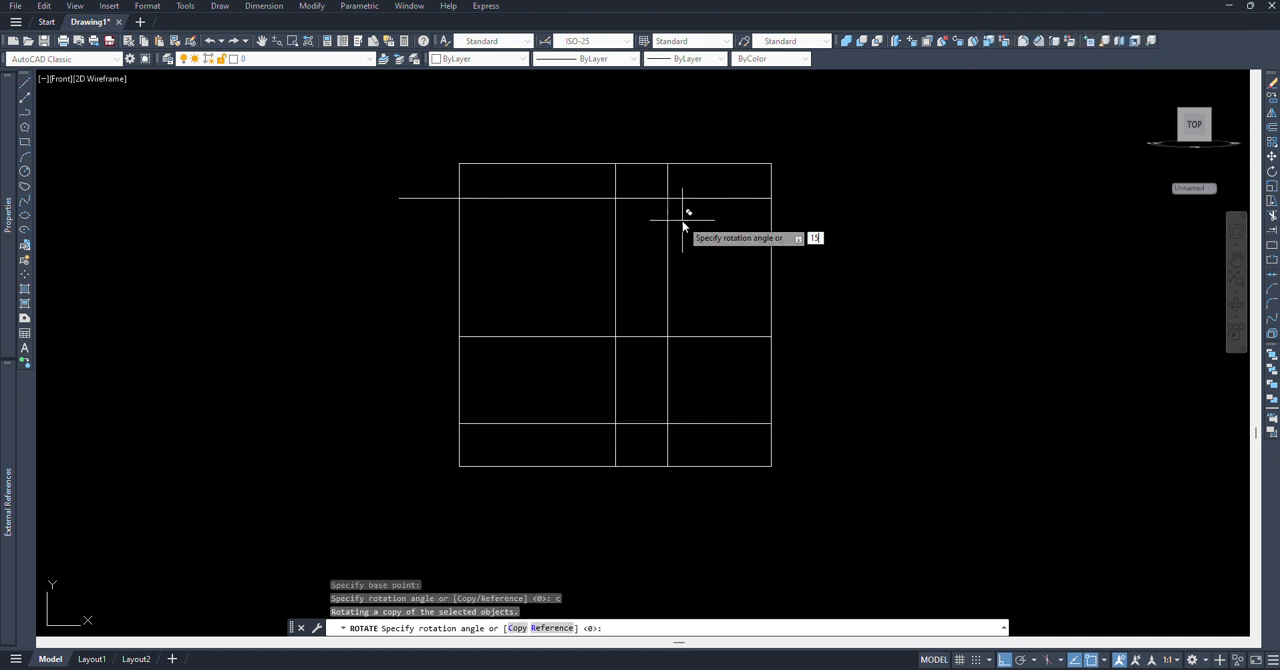
key("Return")
Step: Trim the slanted line below the upper horizontal line, using that horizontal line as the cutting edge
scroll(641, 158, "up", 2)
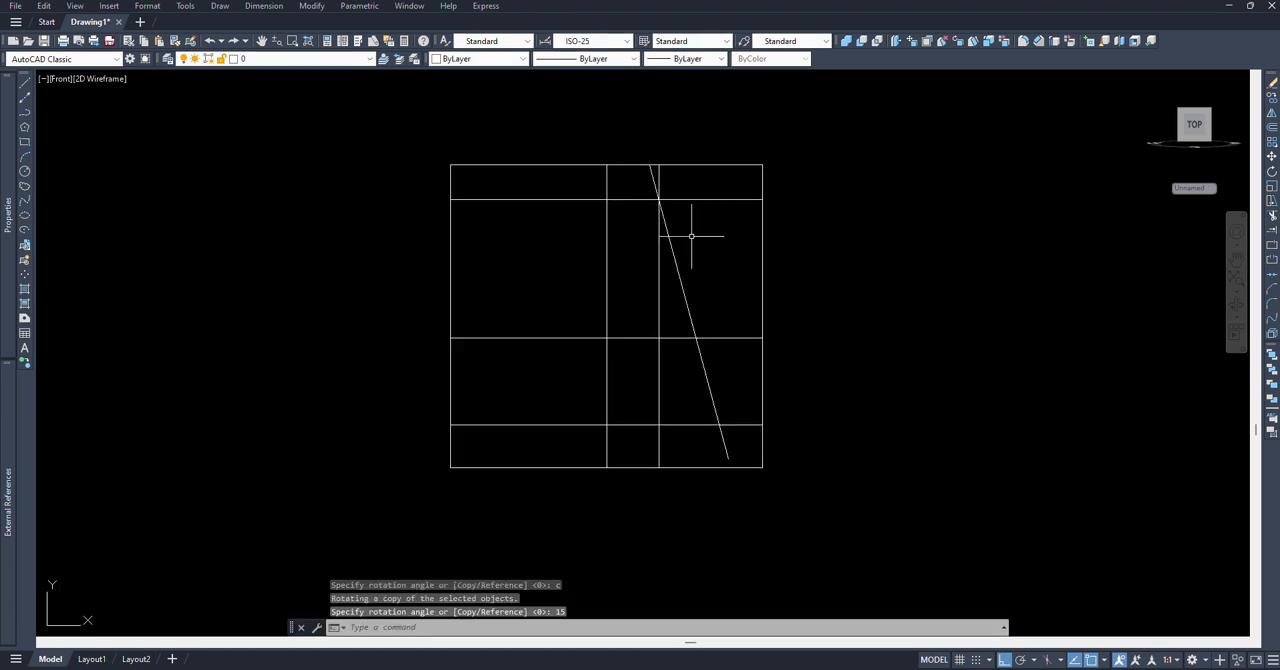
middle_click_drag(712, 254, 702, 261)
type("T")
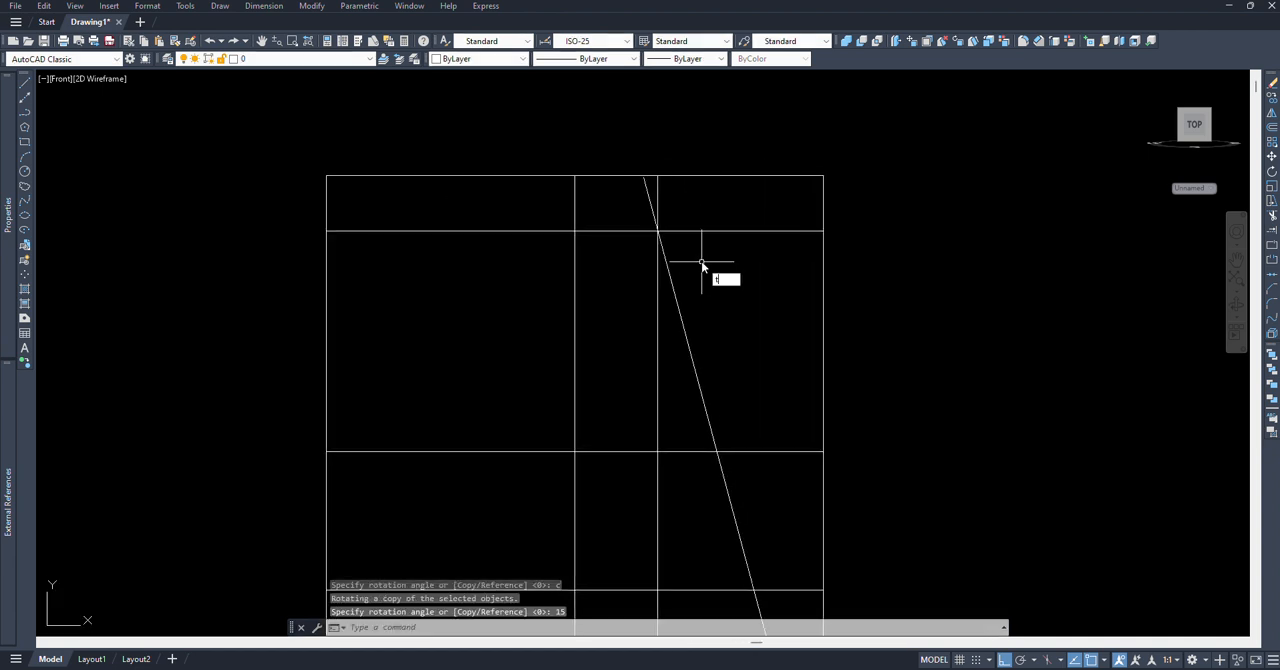
type("R")
key("Return")
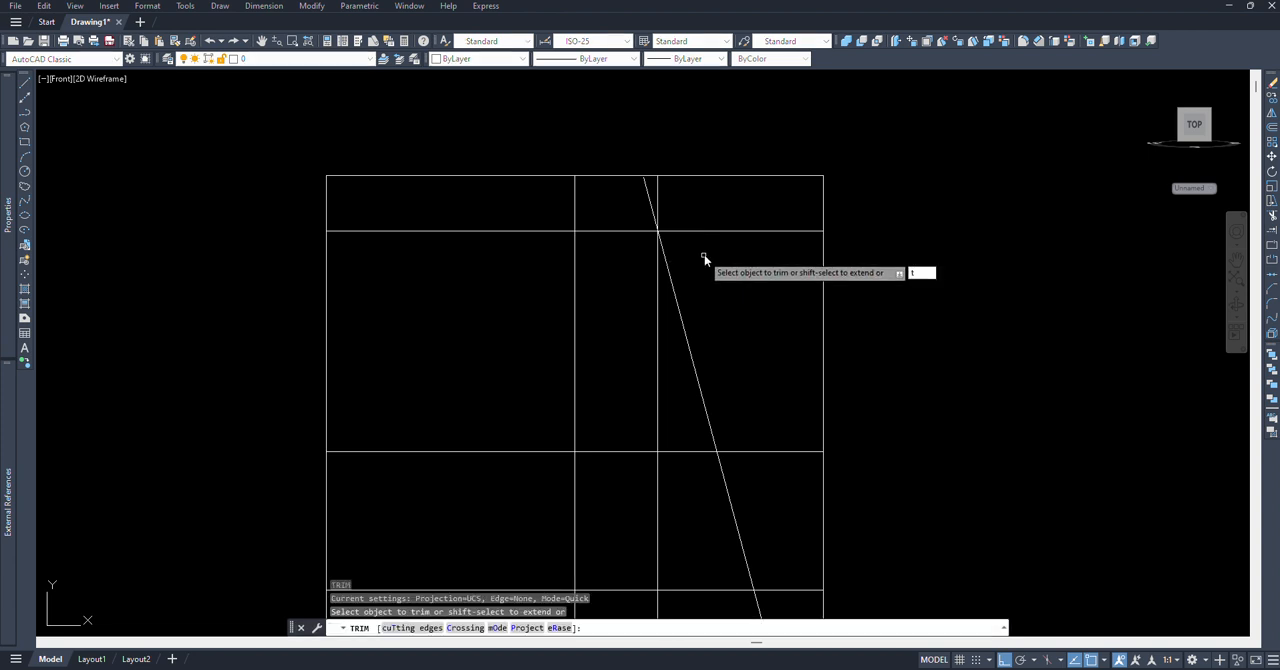
type("t")
key("Return")
left_click(703, 231)
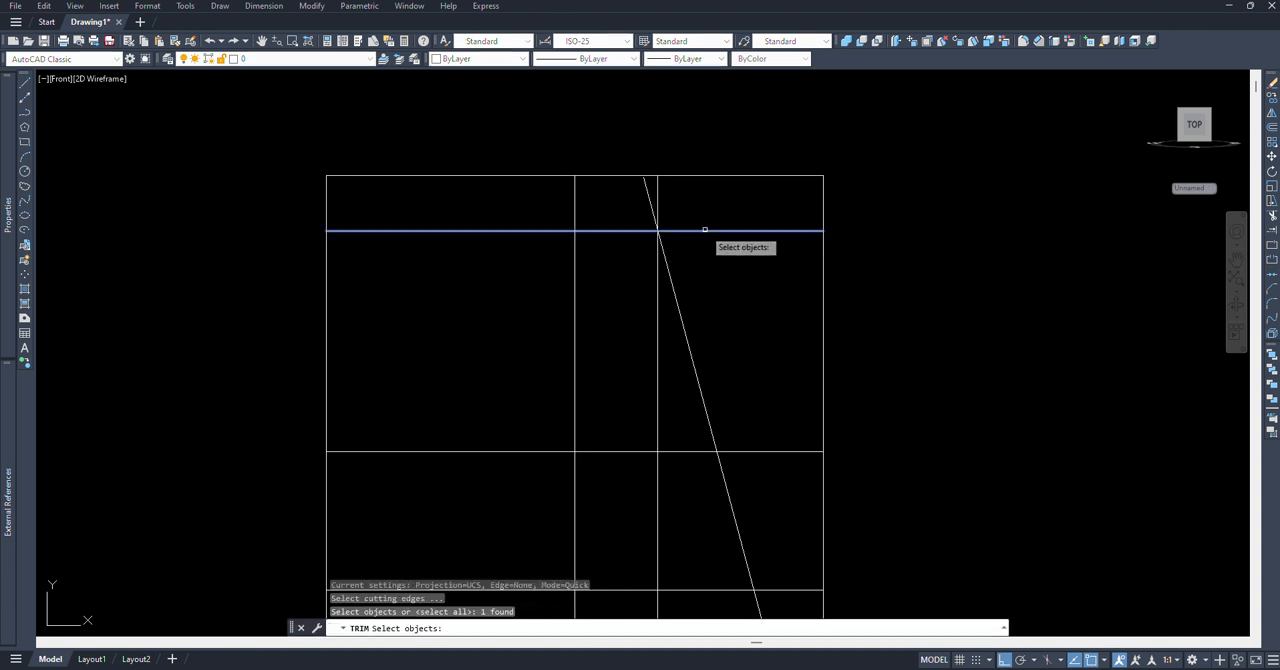
key("Return")
left_click(678, 287)
scroll(634, 191, "up", 6)
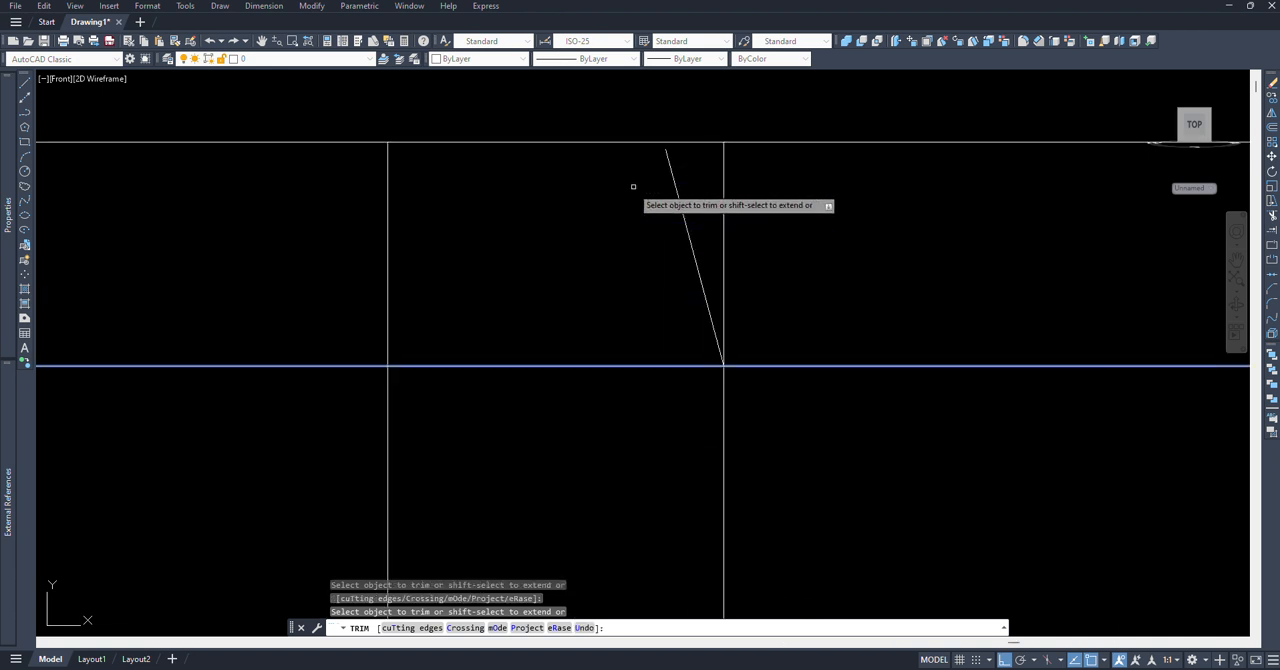
key("Return")
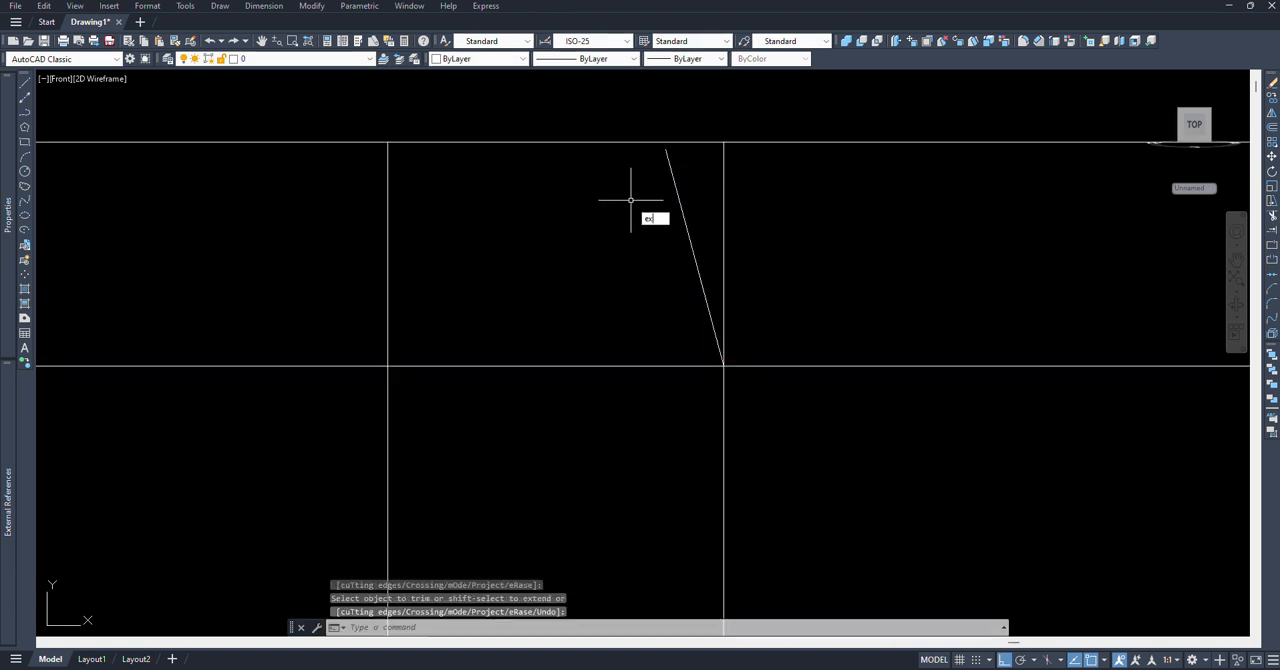
Step: Extend the upper end of the slanted line to the top edge of the outline
type("ex")
key("Return")
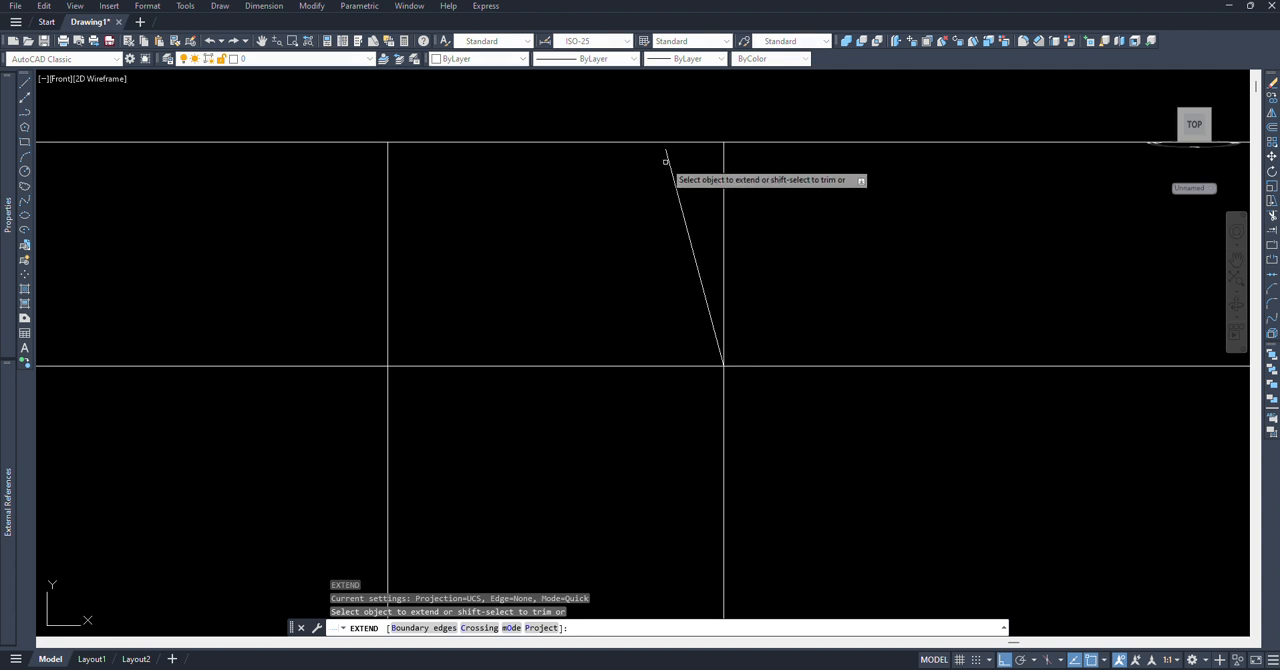
left_click(666, 160)
key("Return")
Step: Erase the horizontal line just below the top edge of the outline
scroll(637, 200, "down", 4)
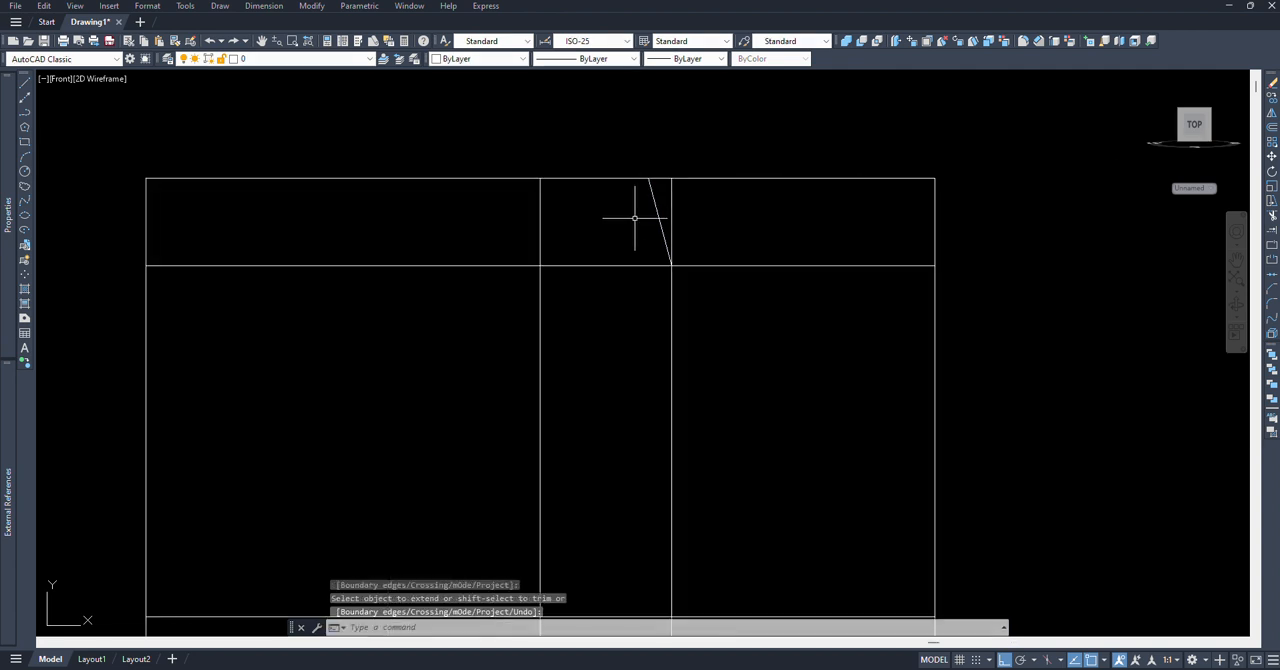
middle_click_drag(751, 266, 740, 246)
left_click(749, 270)
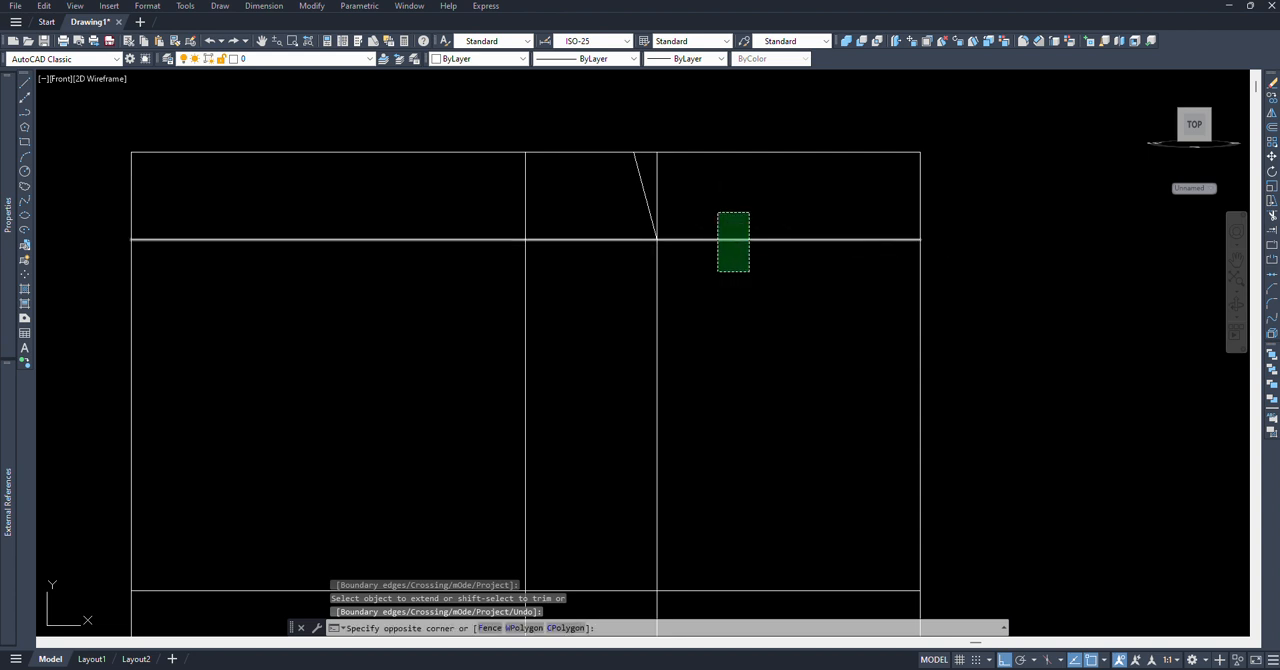
left_click(717, 212)
key("Return")
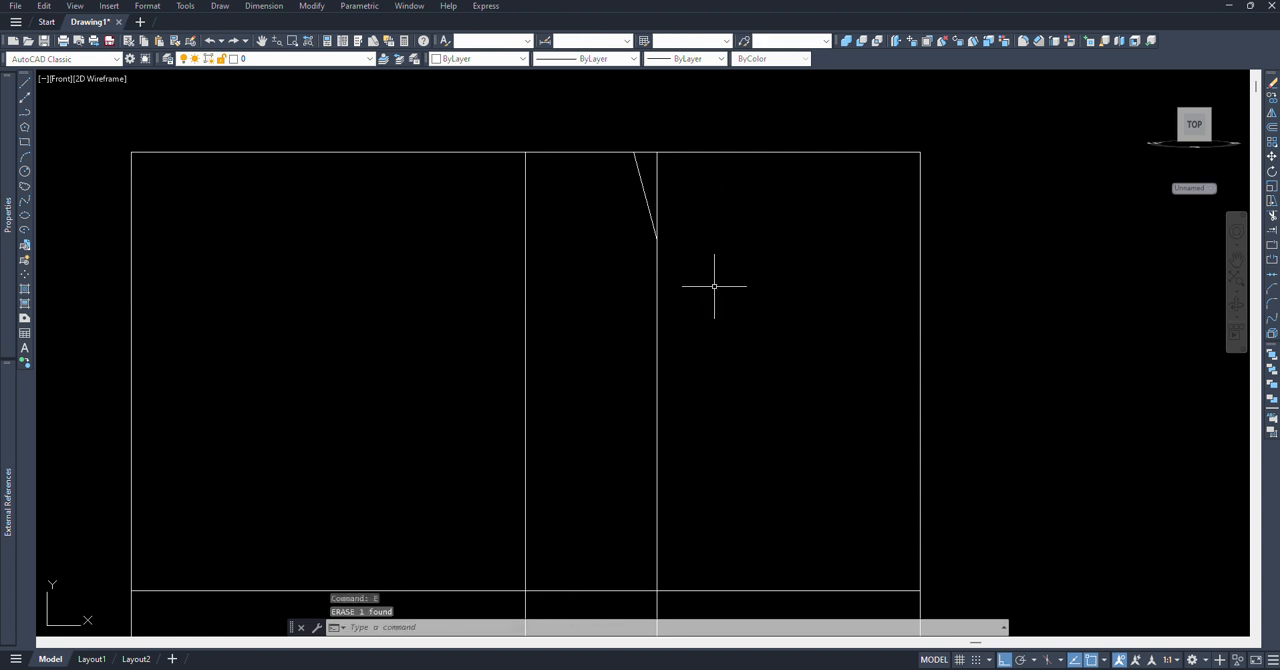
Step: Trim the vertical line above the slanted line's lower end and the top edge outside the centre line and slanted line
type("TR")
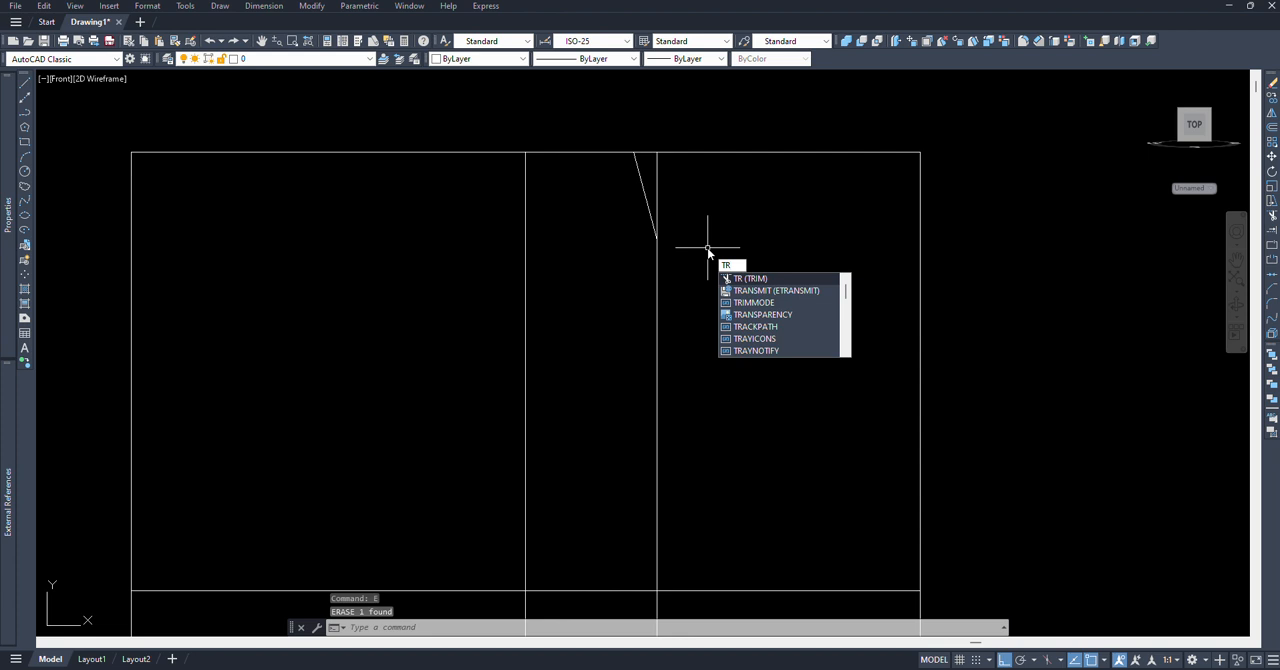
key("Return")
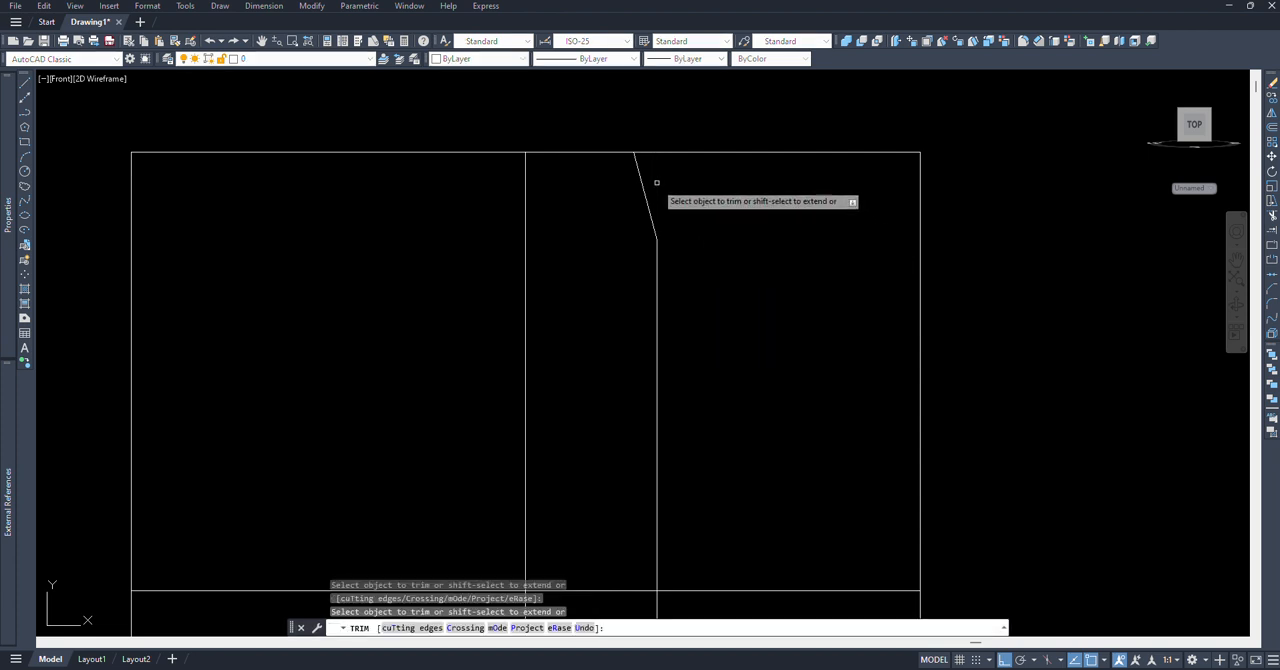
middle_click_drag(684, 237, 694, 212)
scroll(694, 211, "down", 1)
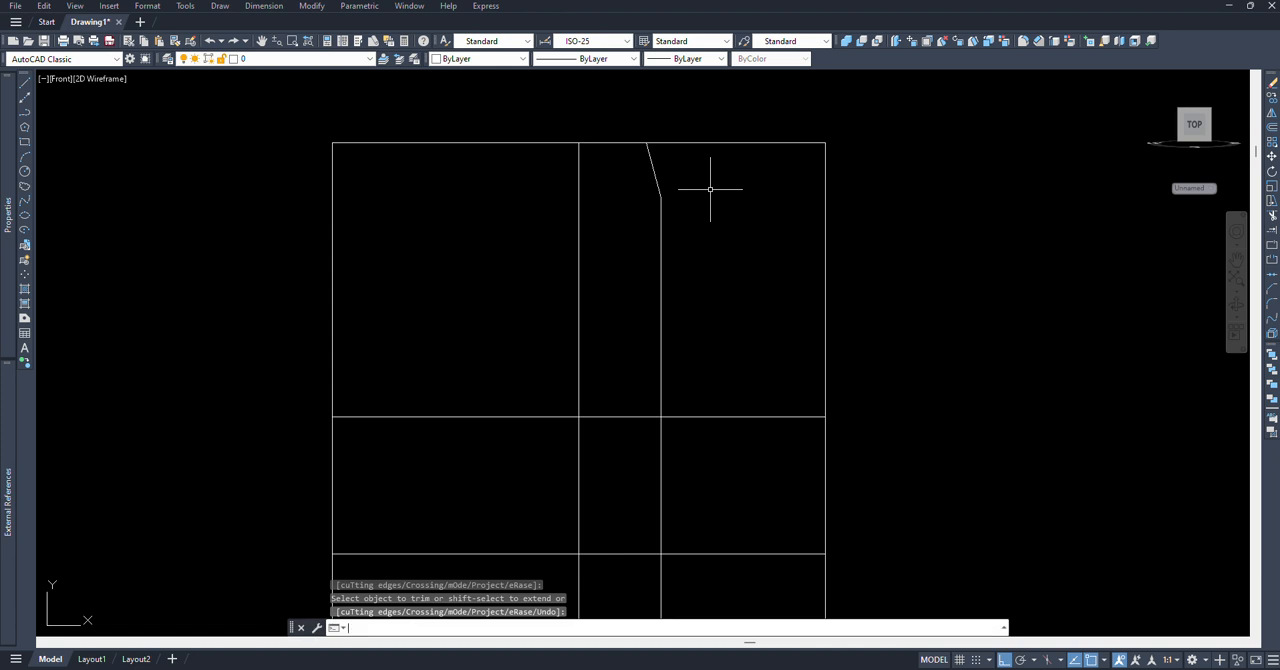
left_click(726, 143)
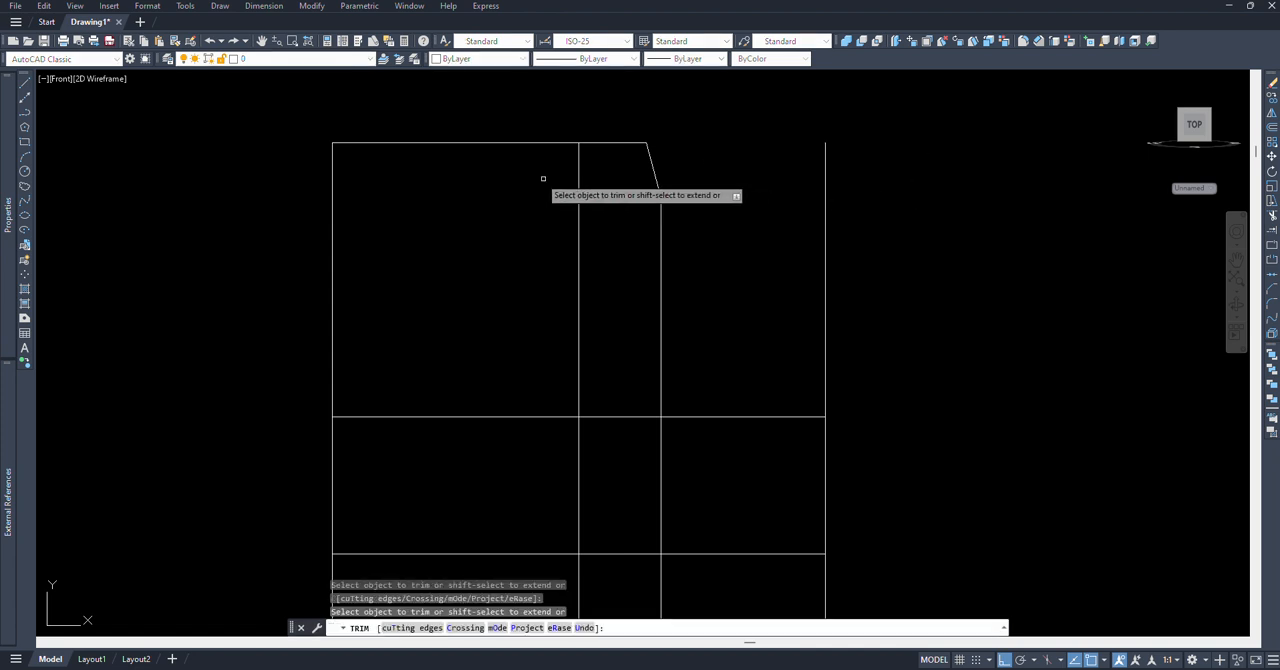
left_click(537, 143)
scroll(529, 191, "down", 2)
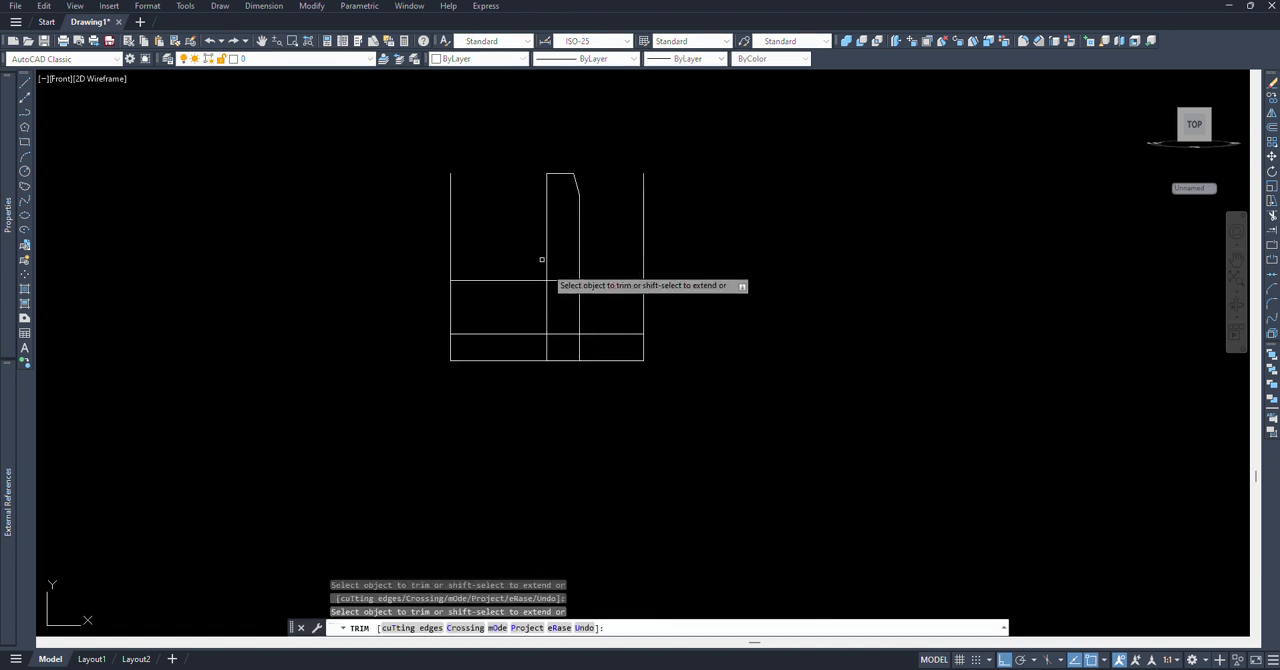
scroll(563, 308, "up", 2)
key("Return")
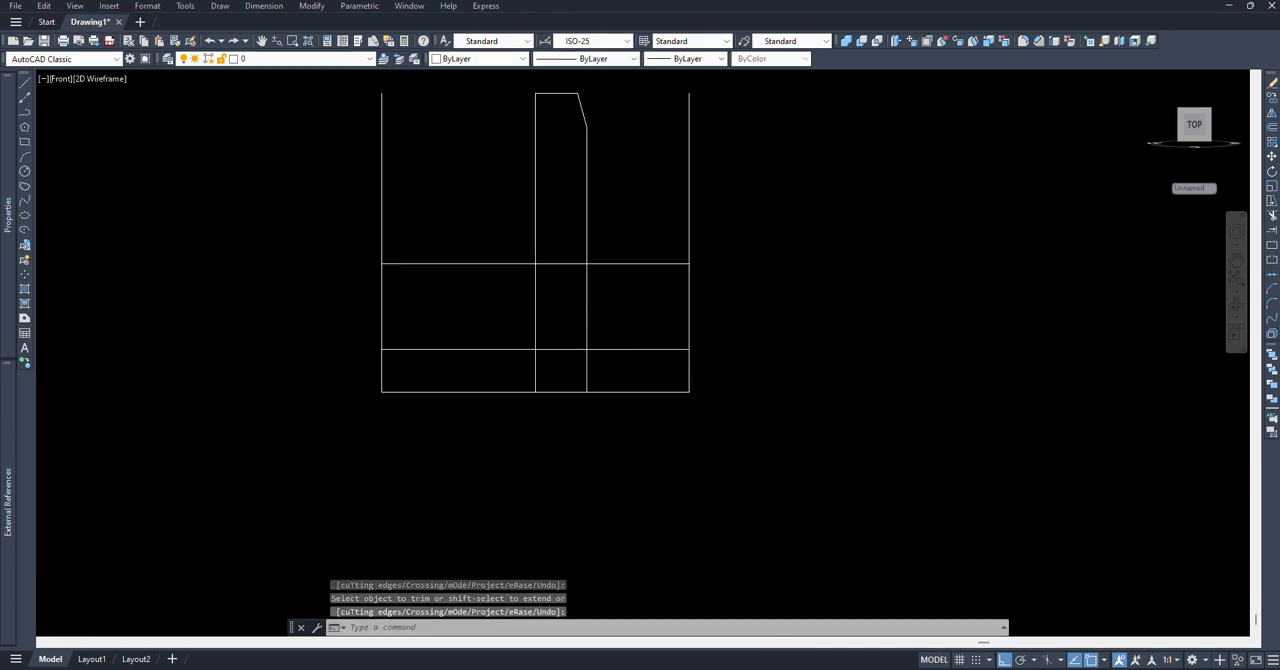
Step: Offset the right edge of the outline inward to the left by 6
scroll(701, 297, "up", 4)
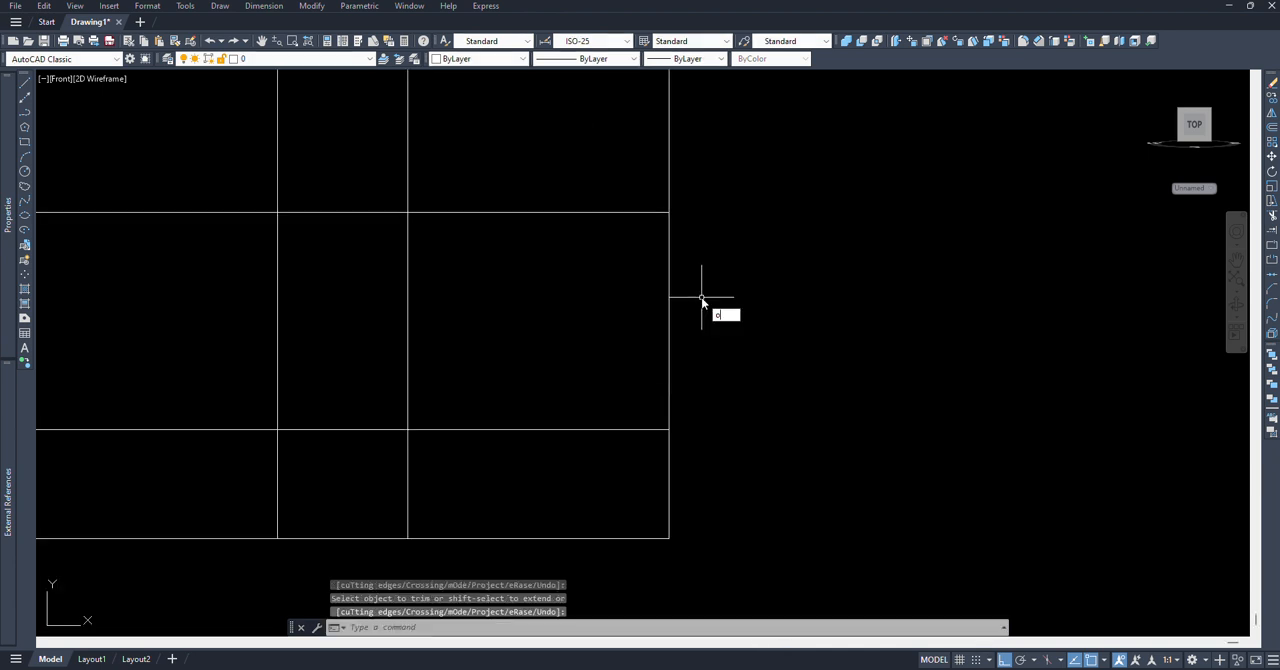
type("o")
key("Return")
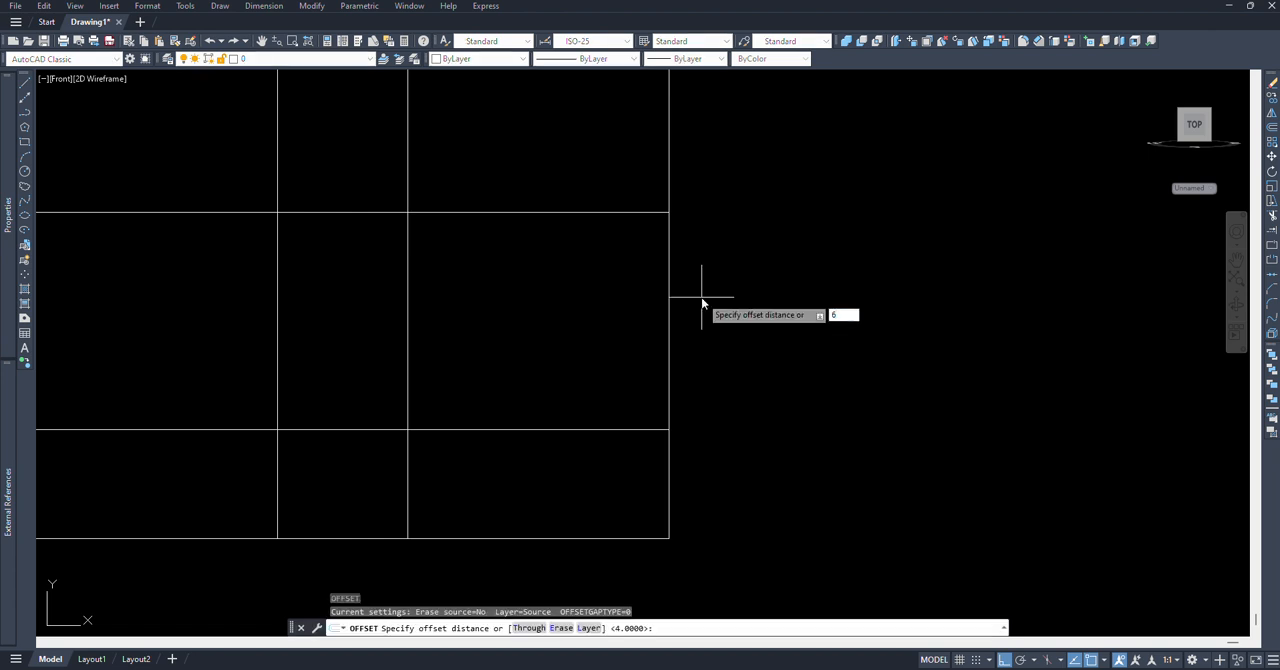
type("6")
key("Return")
left_click(669, 295)
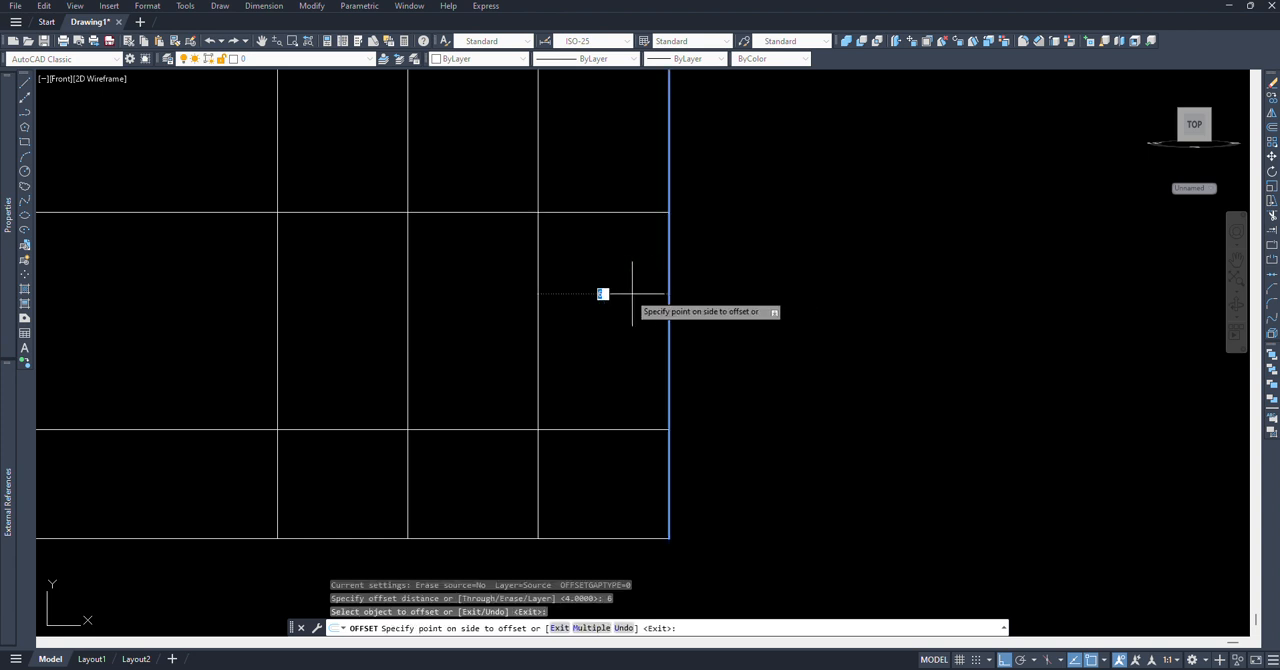
left_click(563, 295)
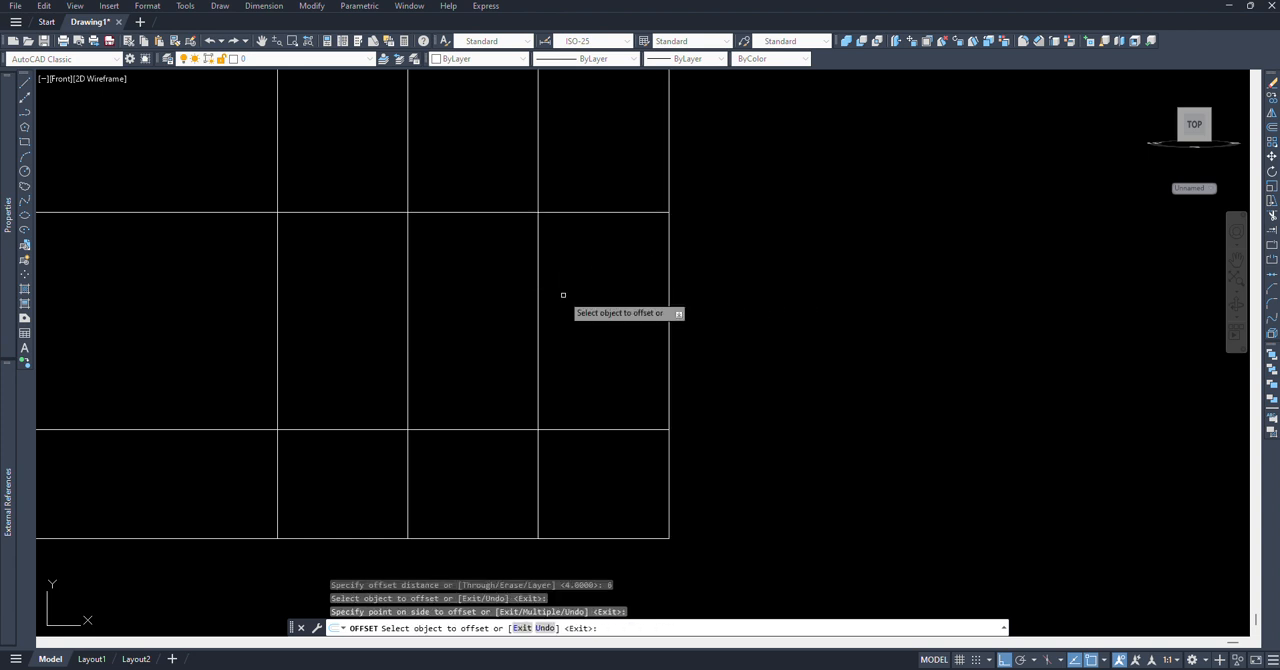
key("Return")
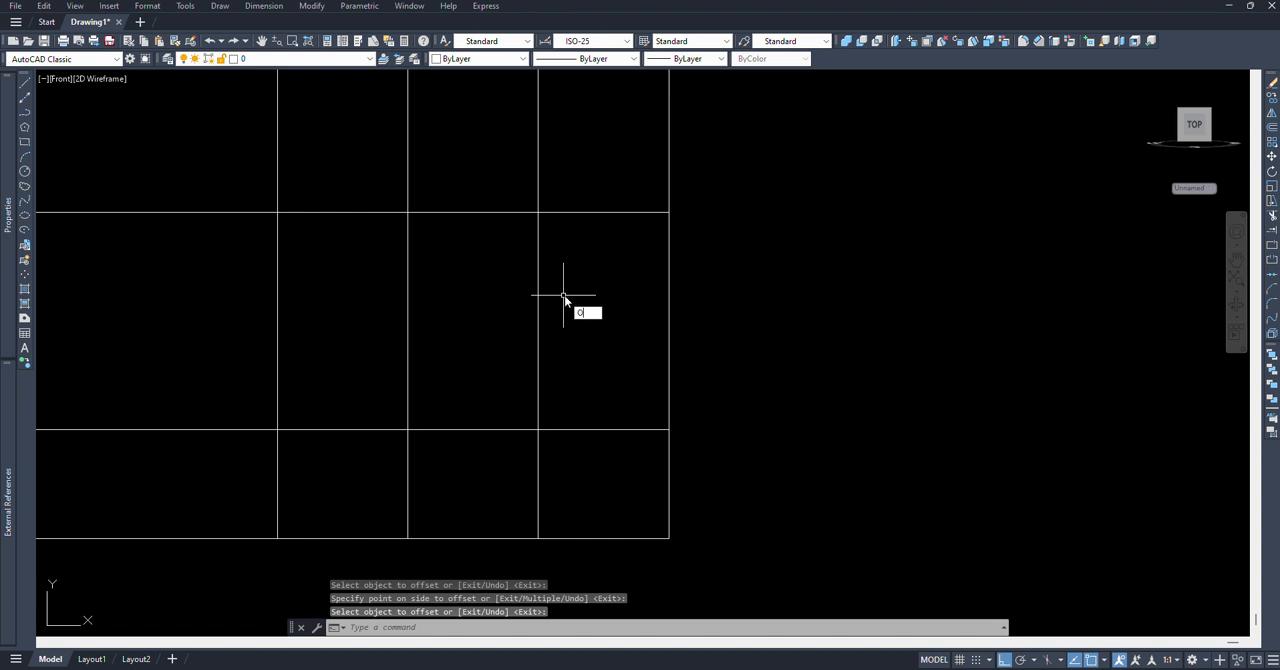
Step: Offset the vertical line nearest the right edge to both sides by the calculated distance 5.5/2
key("Return")
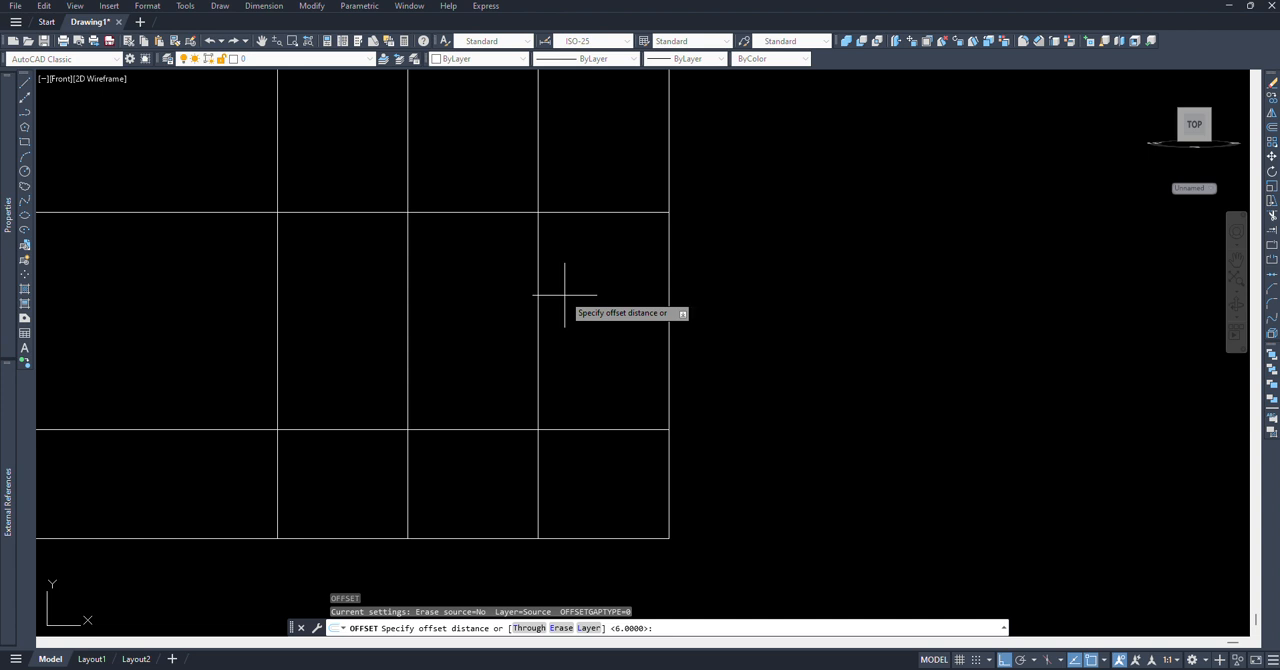
type("'cal")
key("Return")
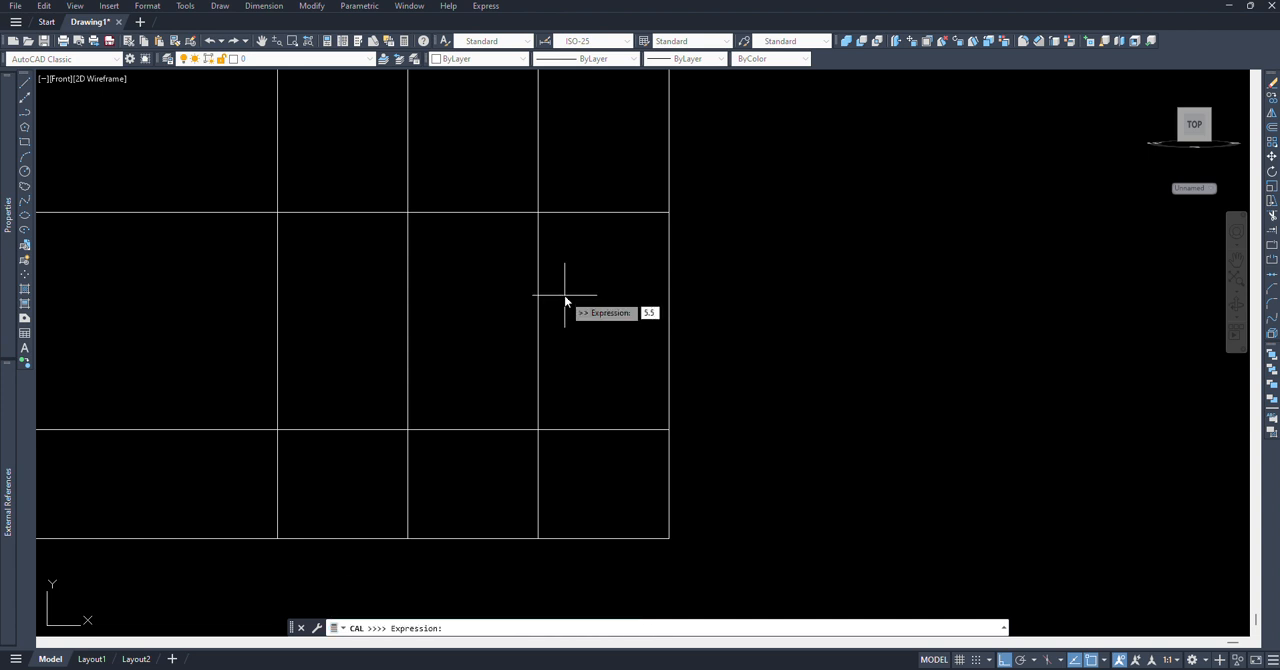
type("5.5/2")
key("Return")
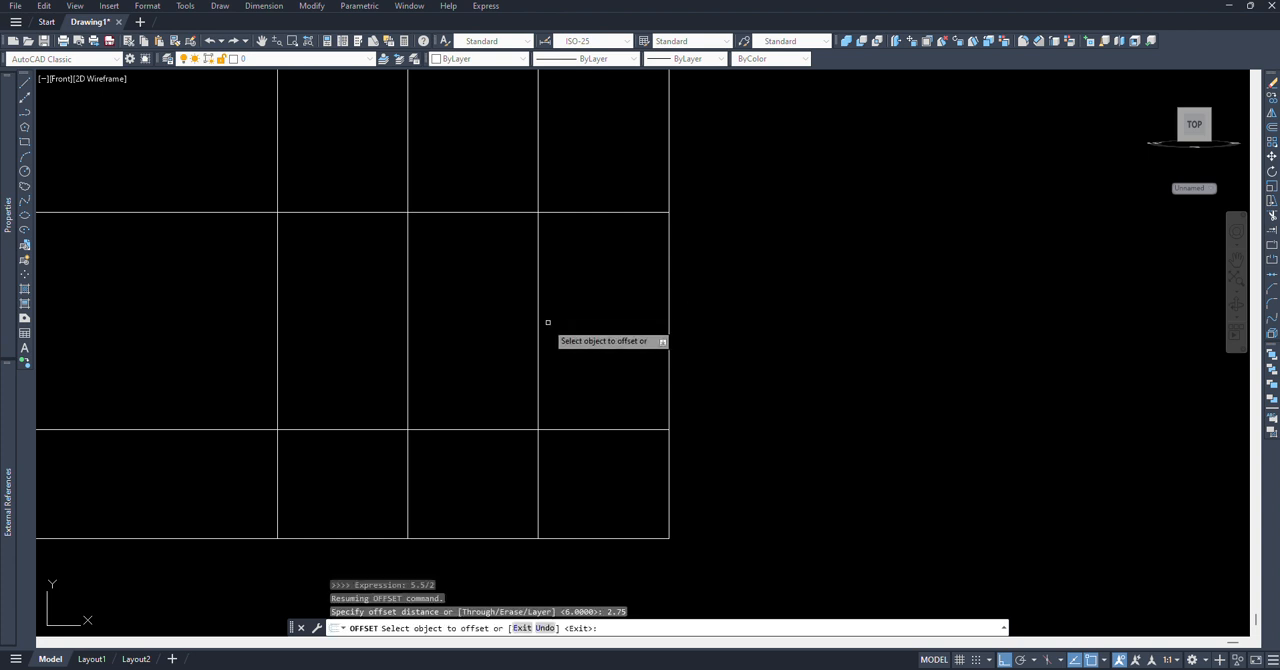
left_click(538, 329)
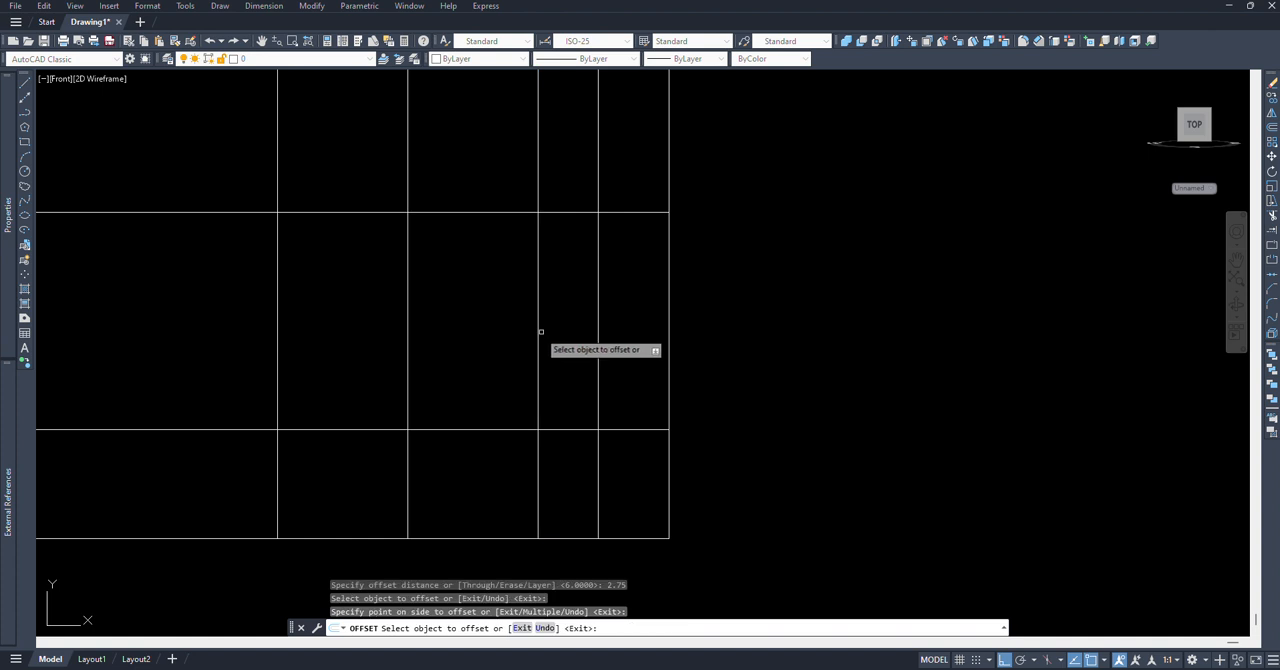
left_click(495, 334)
key("Return")
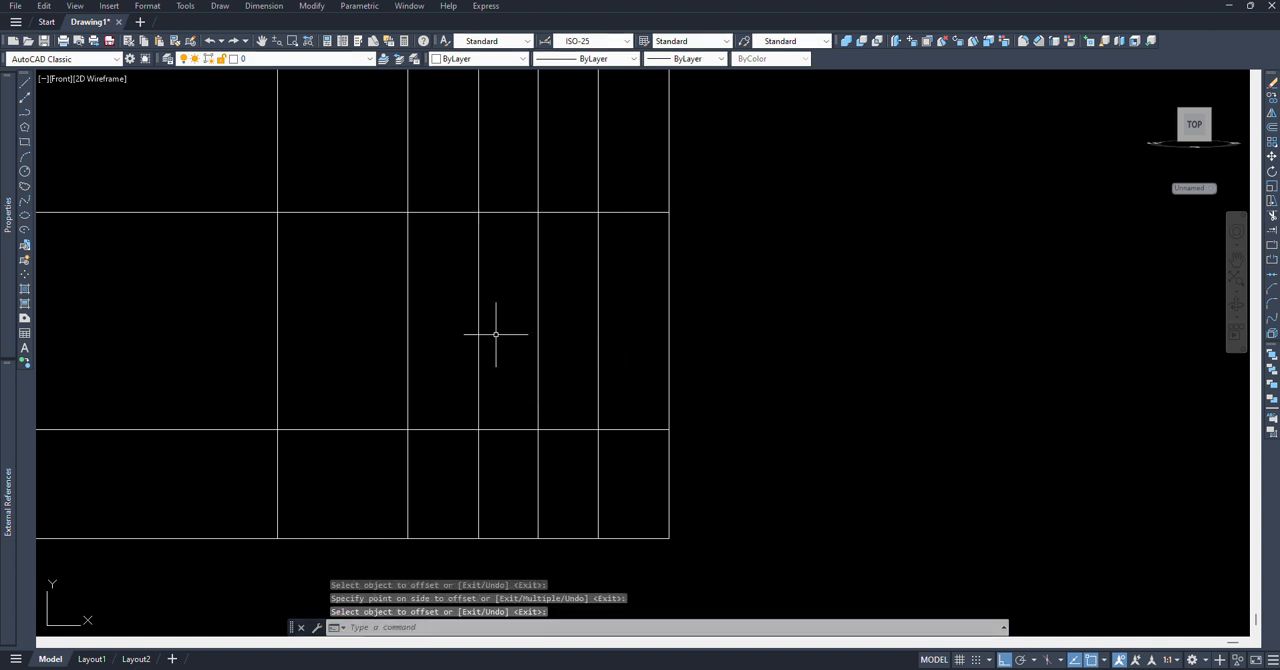
Step: Offset the upper of the remaining inner horizontal lines downward by 5.5
key("Return")
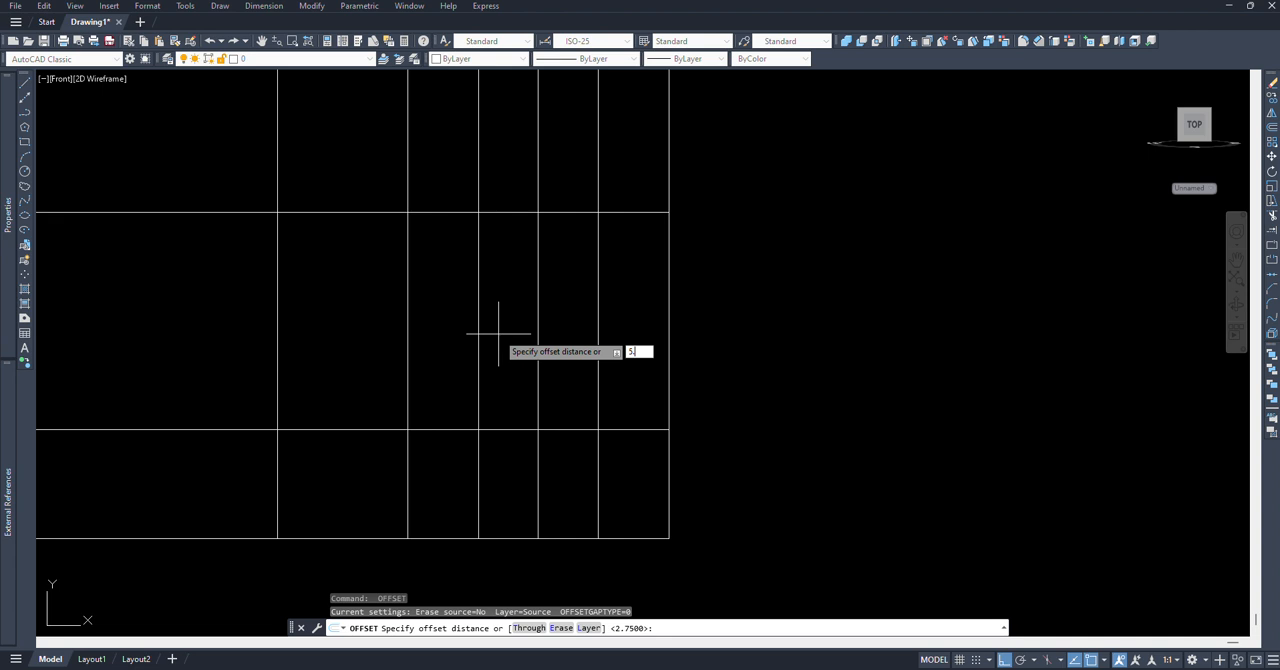
type("5.5")
key("Return")
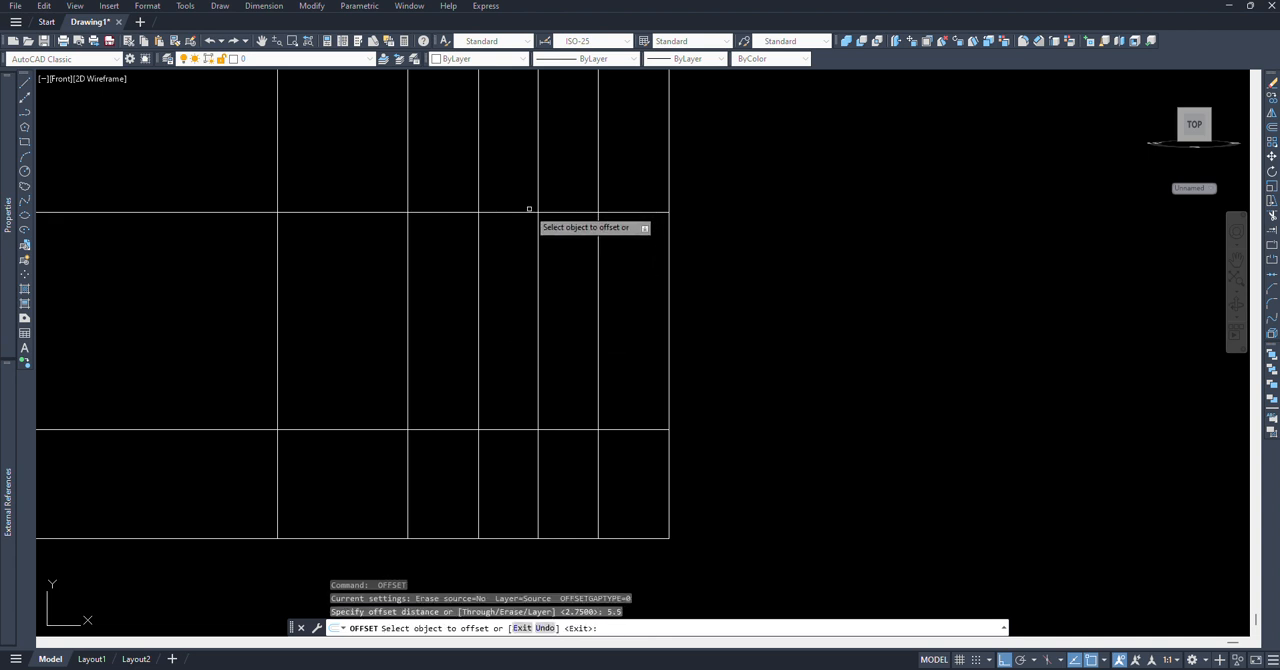
left_click(528, 212)
left_click(521, 282)
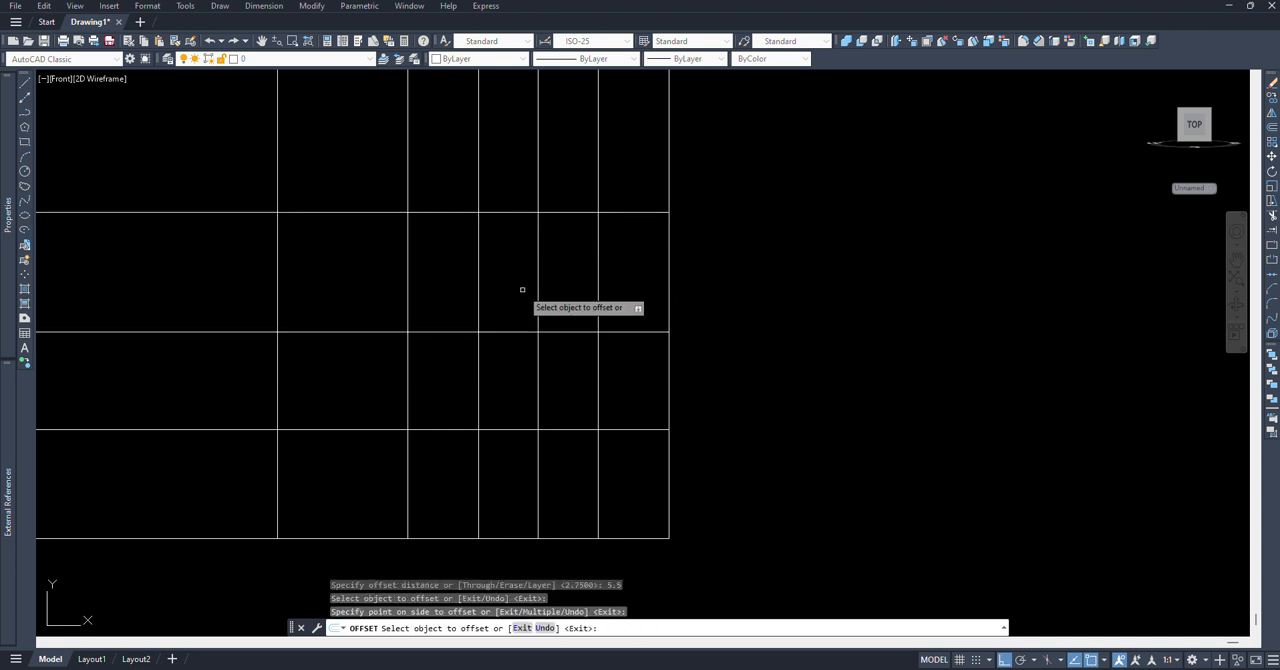
key("Return")
middle_click_drag(584, 272, 571, 333)
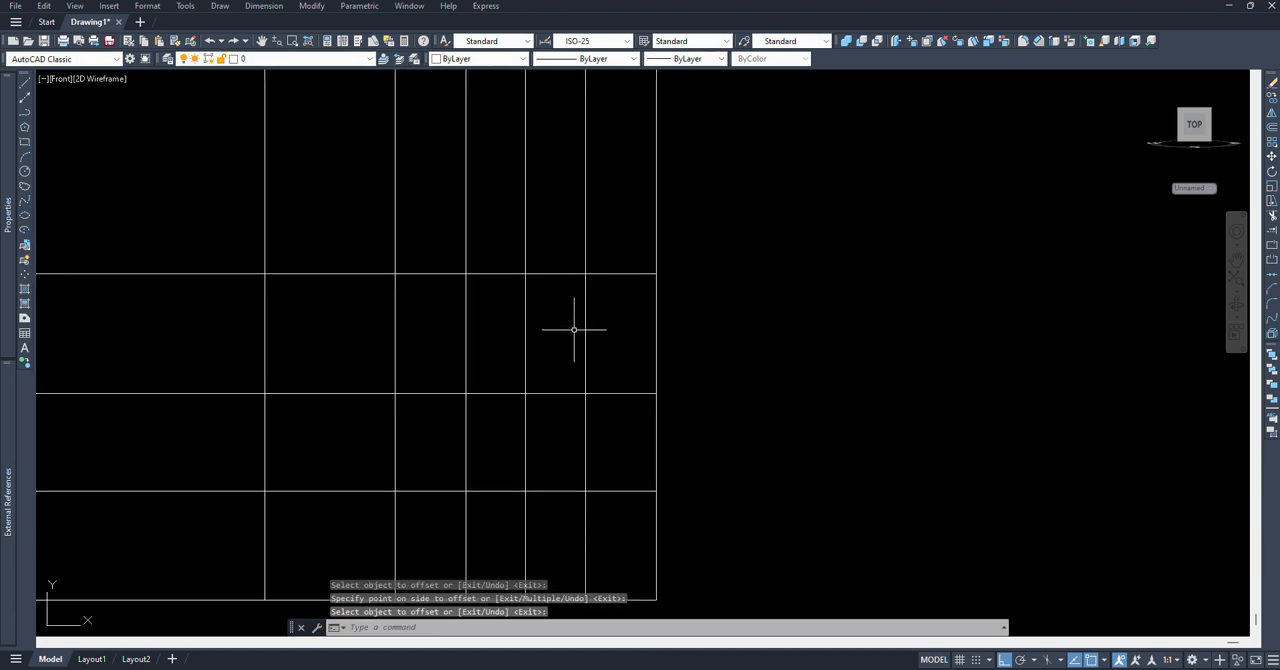
Step: Trim the two vertical lines beside the hole's centre line above the middle inner horizontal line, using that horizontal as the cutting edge
type("tr")
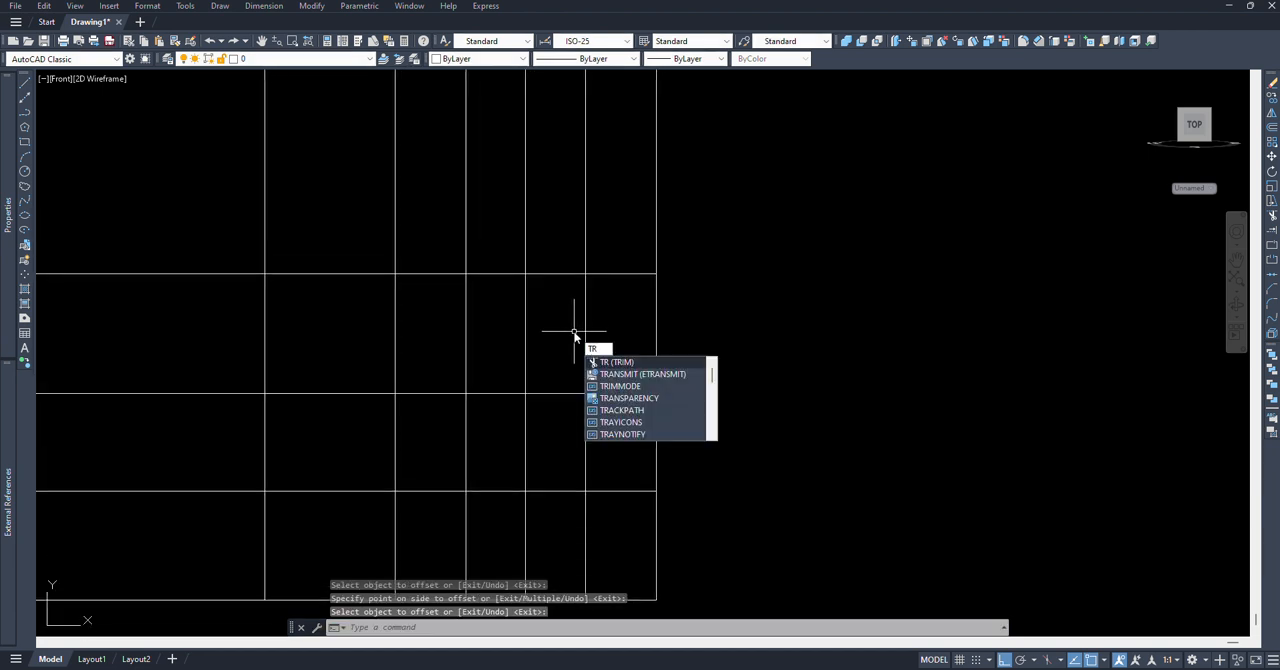
key("Return")
type("t")
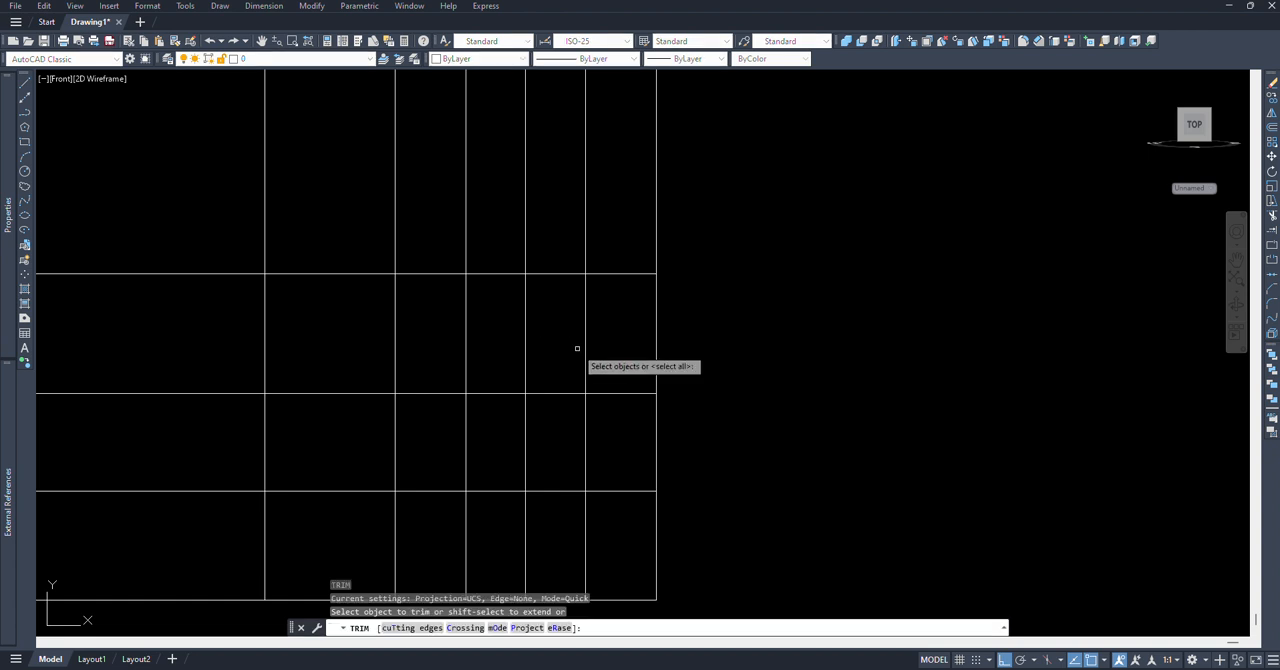
key("Return")
left_click(610, 394)
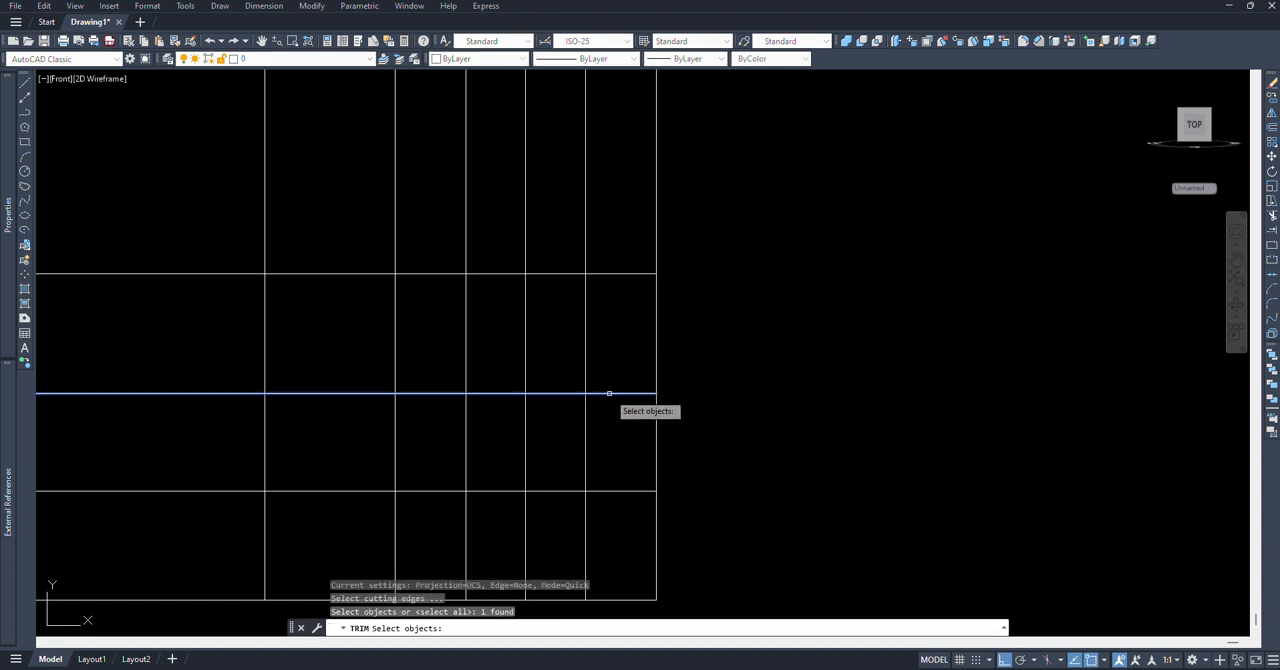
key("Return")
mouse_move(603, 361)
left_mouse_down()
mouse_move(557, 328)
mouse_move(449, 331)
left_mouse_up()
key("Return")
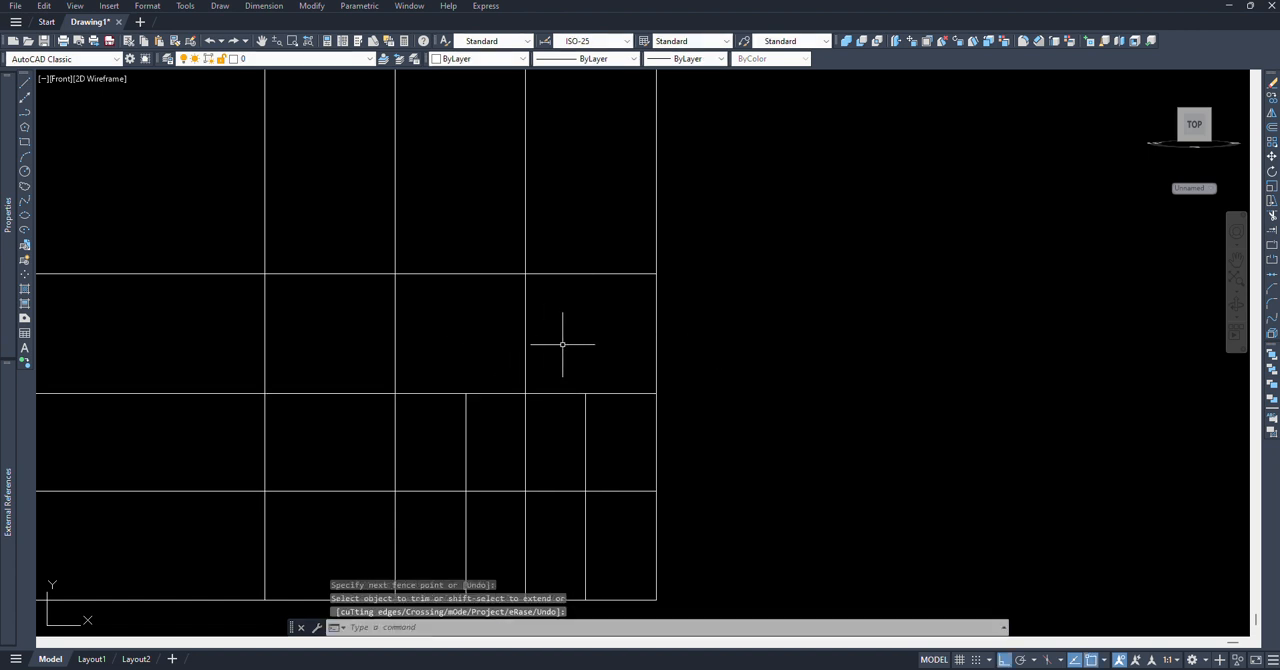
Step: Offset the hole's vertical centre line to both sides by the calculated distance 9.5/2
key("Return")
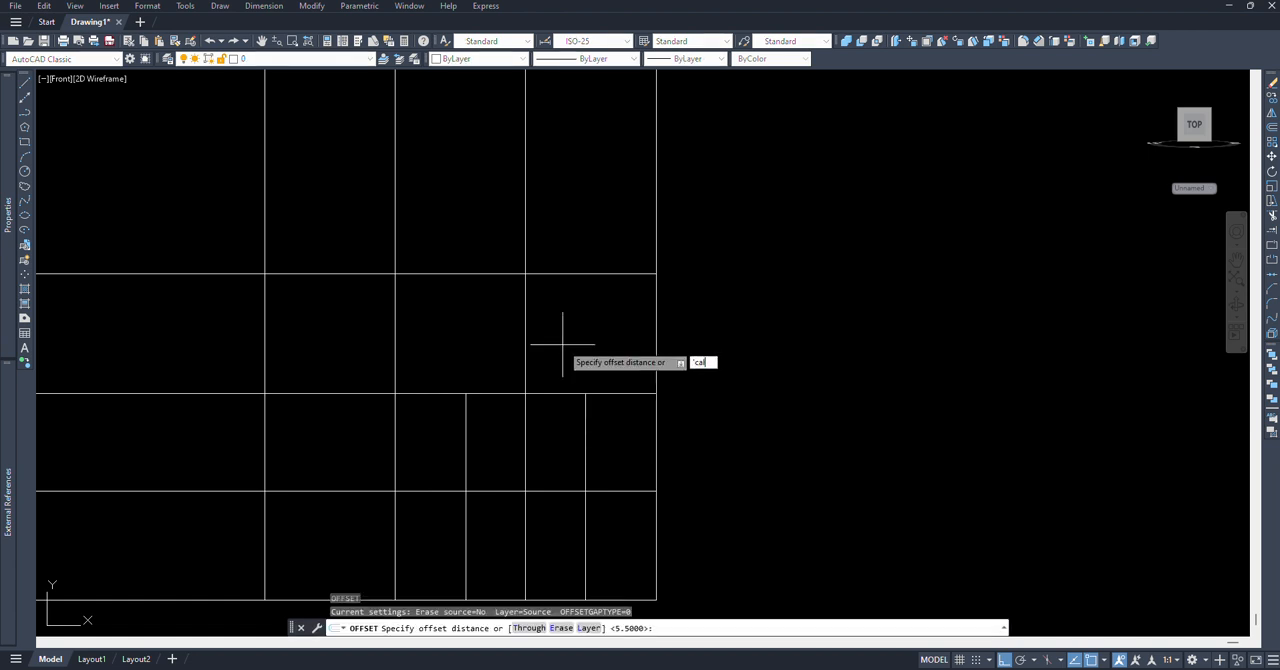
key("Return")
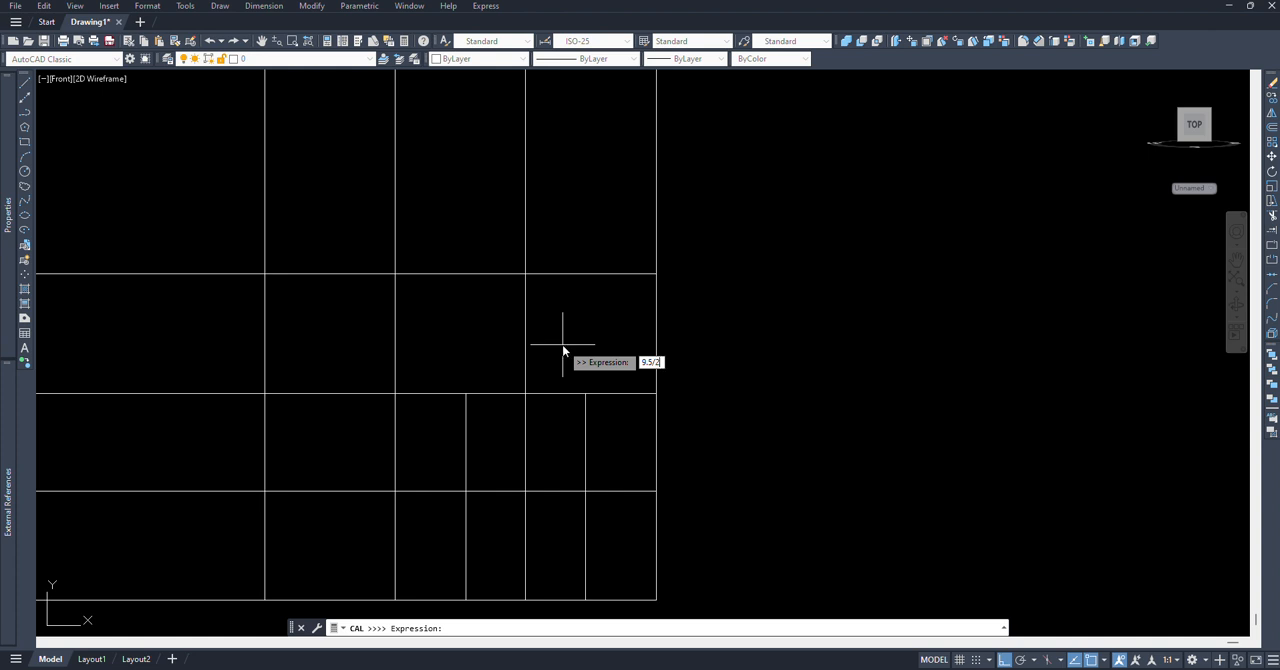
key("Return")
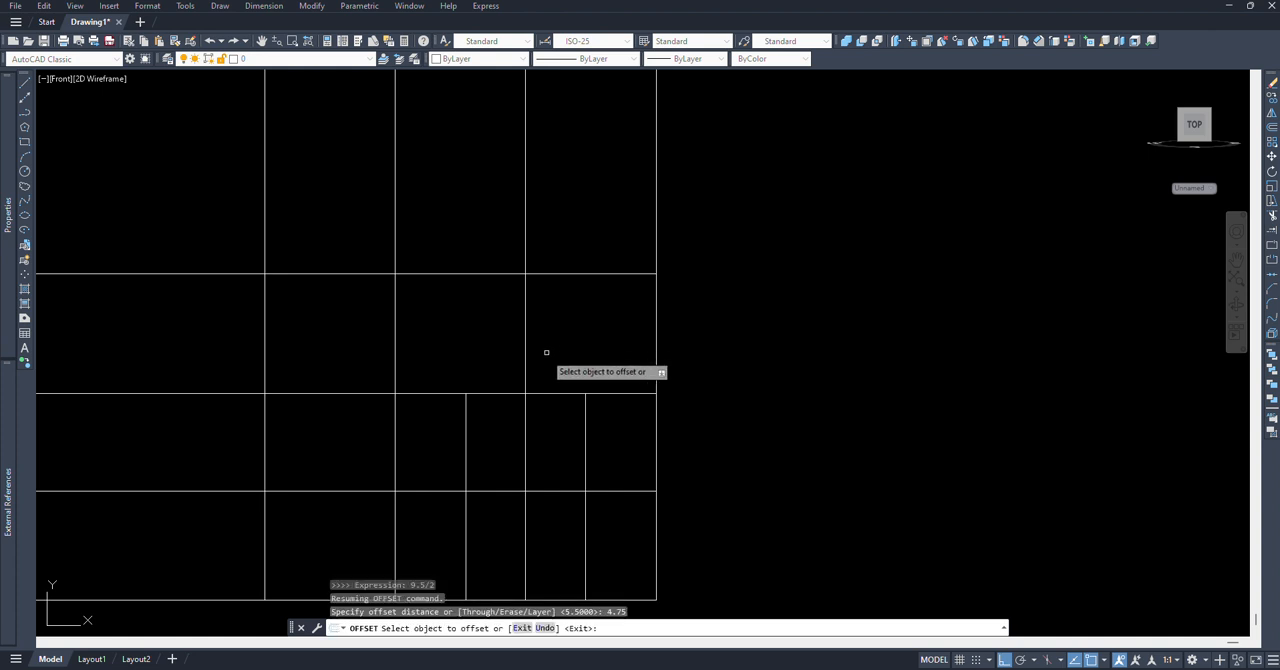
left_click(525, 354)
left_click(600, 343)
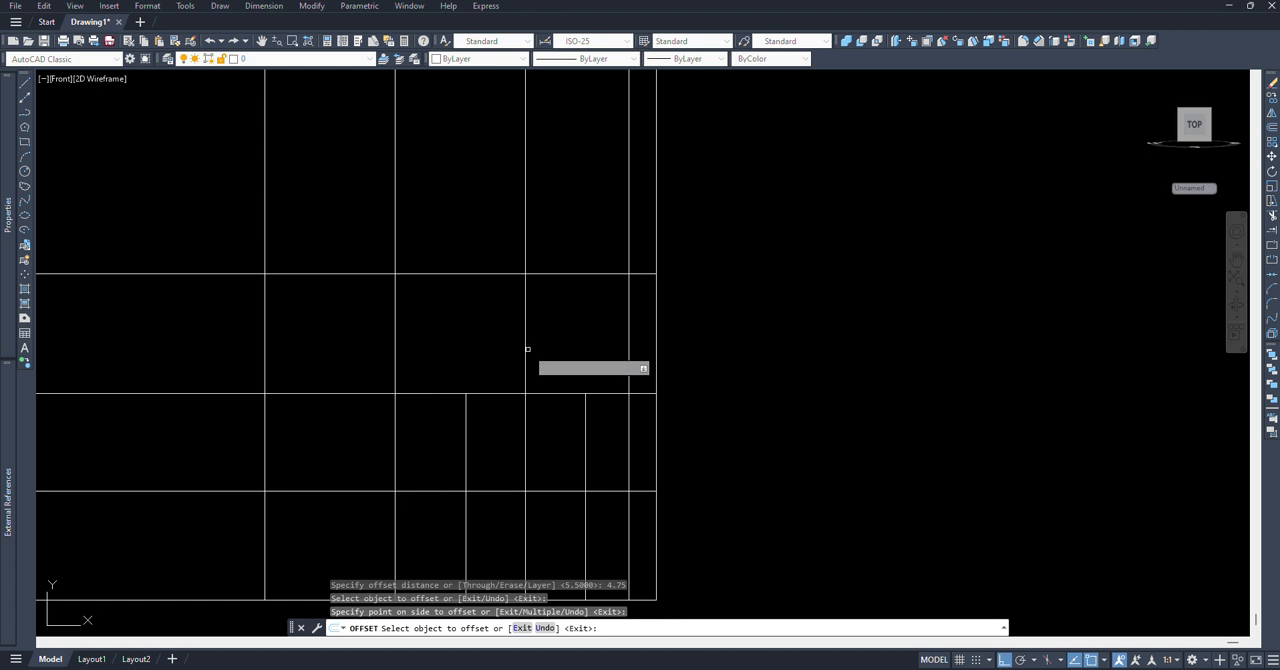
left_click(524, 349)
left_click(471, 349)
key("Return")
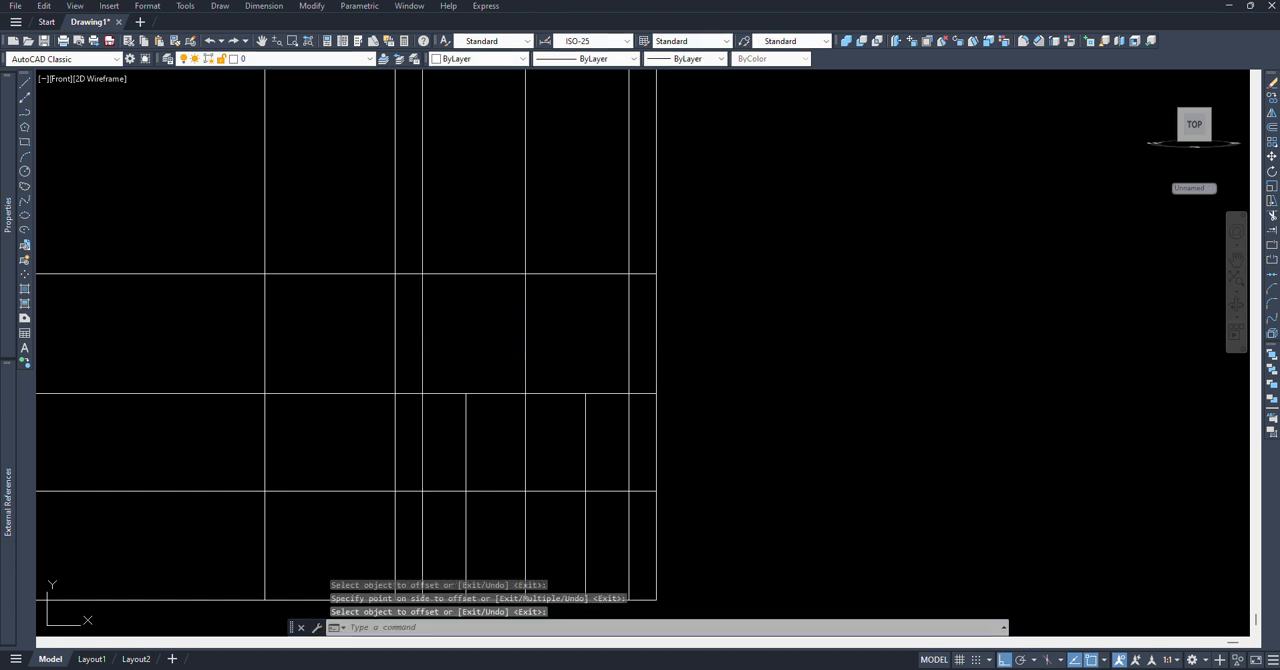
Step: Trim the two outer offset lines below the middle inner horizontal line, using that horizontal as the cutting edge
middle_click_drag(507, 349, 493, 357)
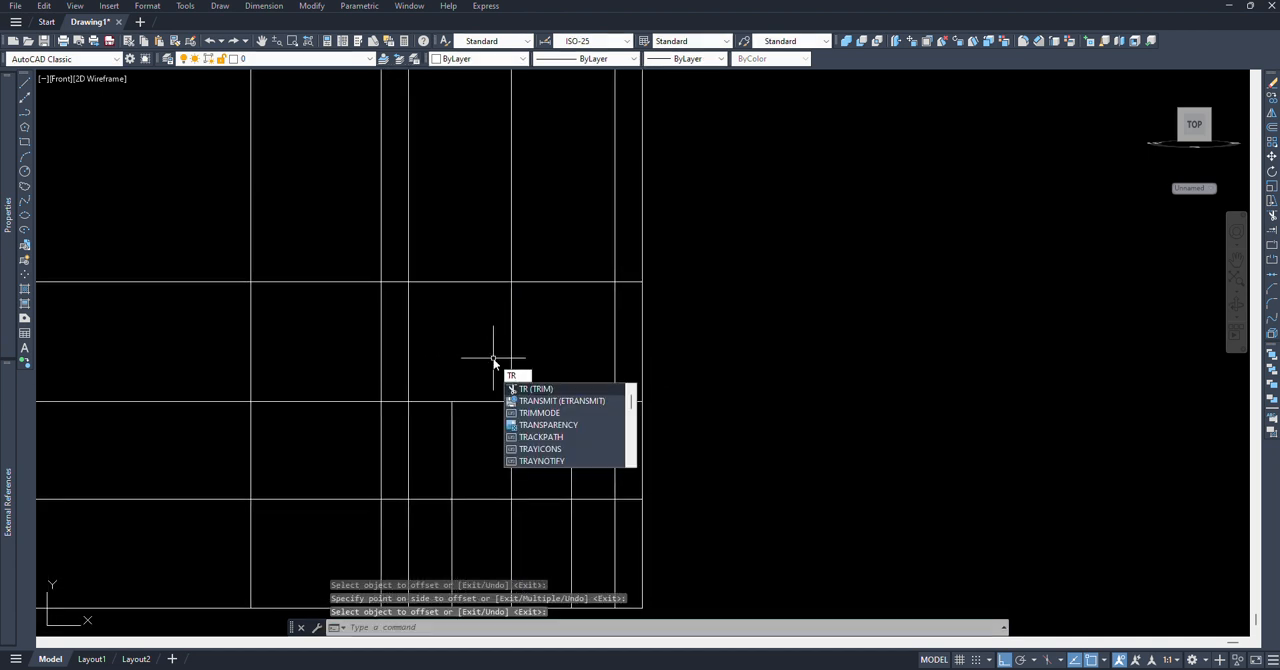
key("Return")
type("t")
key("Return")
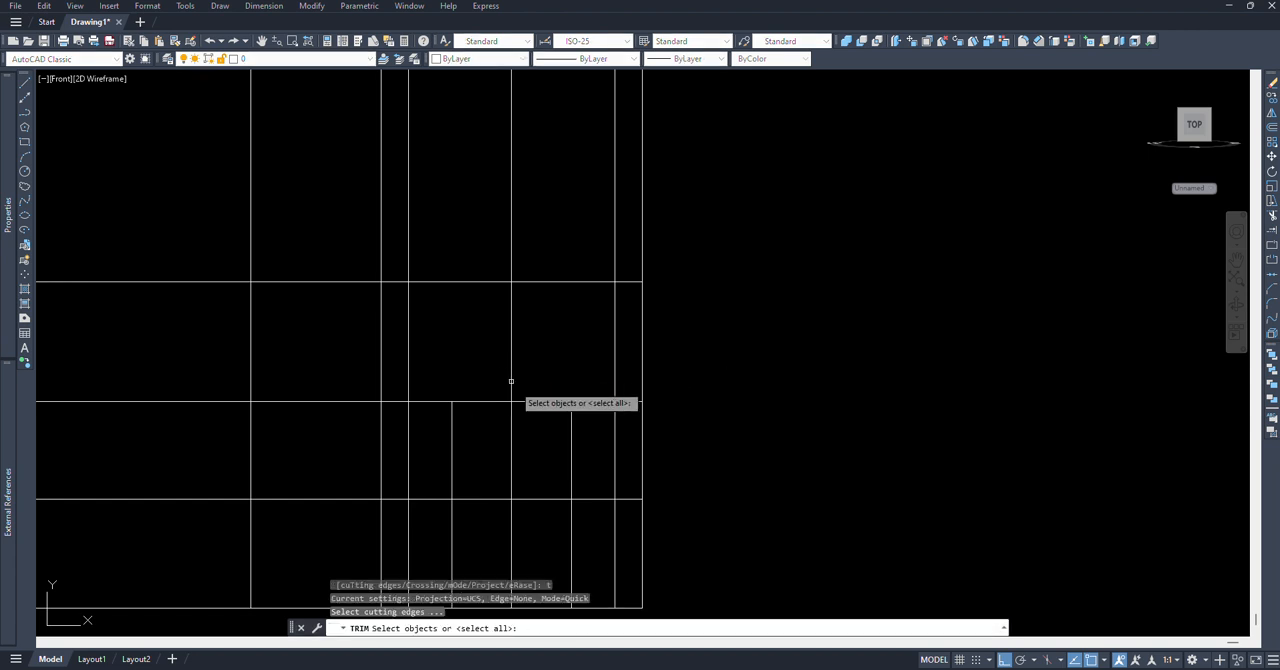
left_click(545, 400)
key("Return")
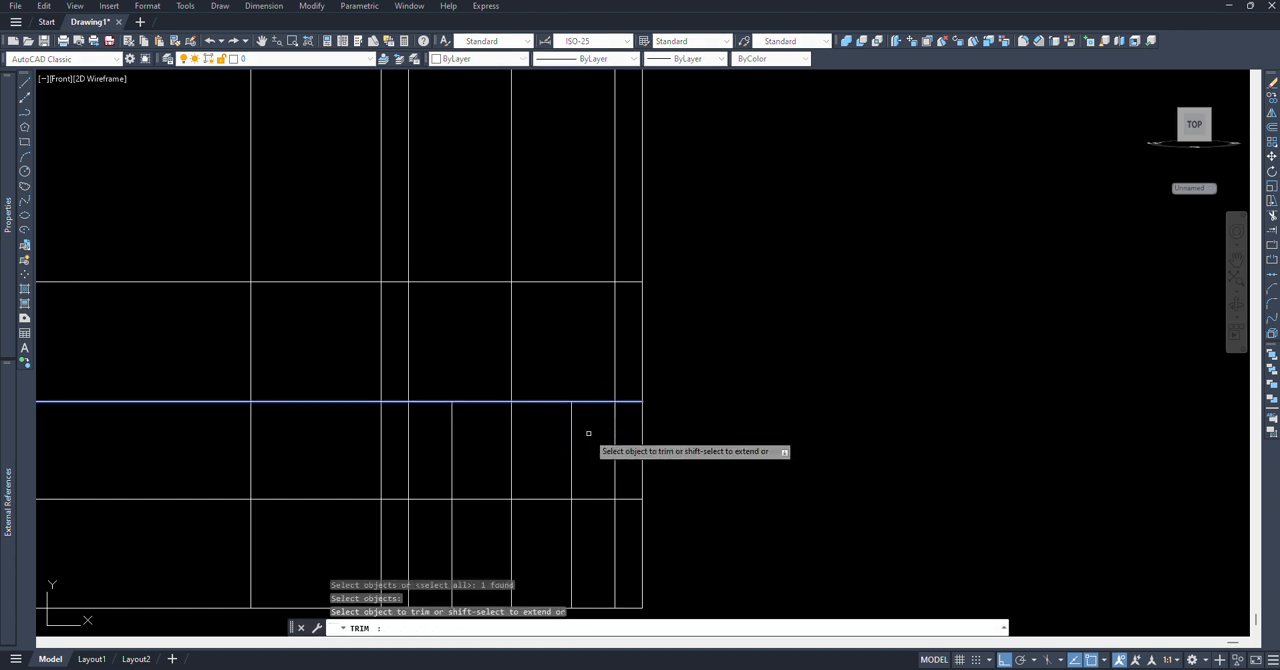
left_click(614, 437)
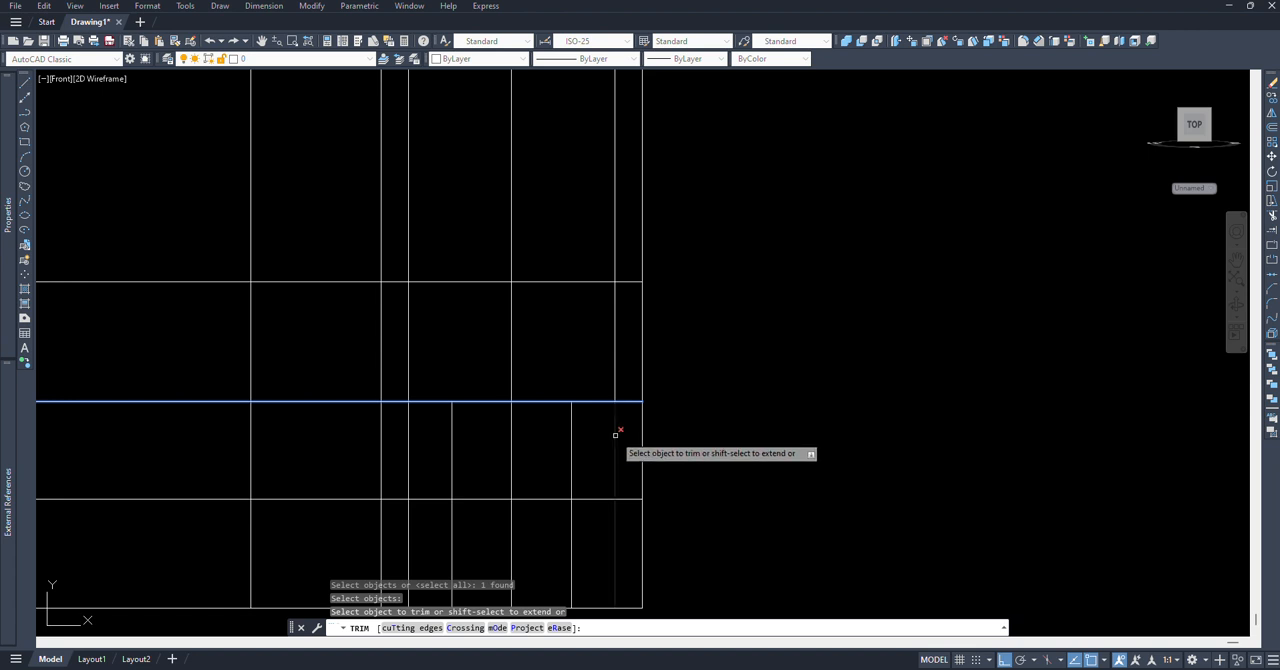
left_click(409, 433)
key("Return")
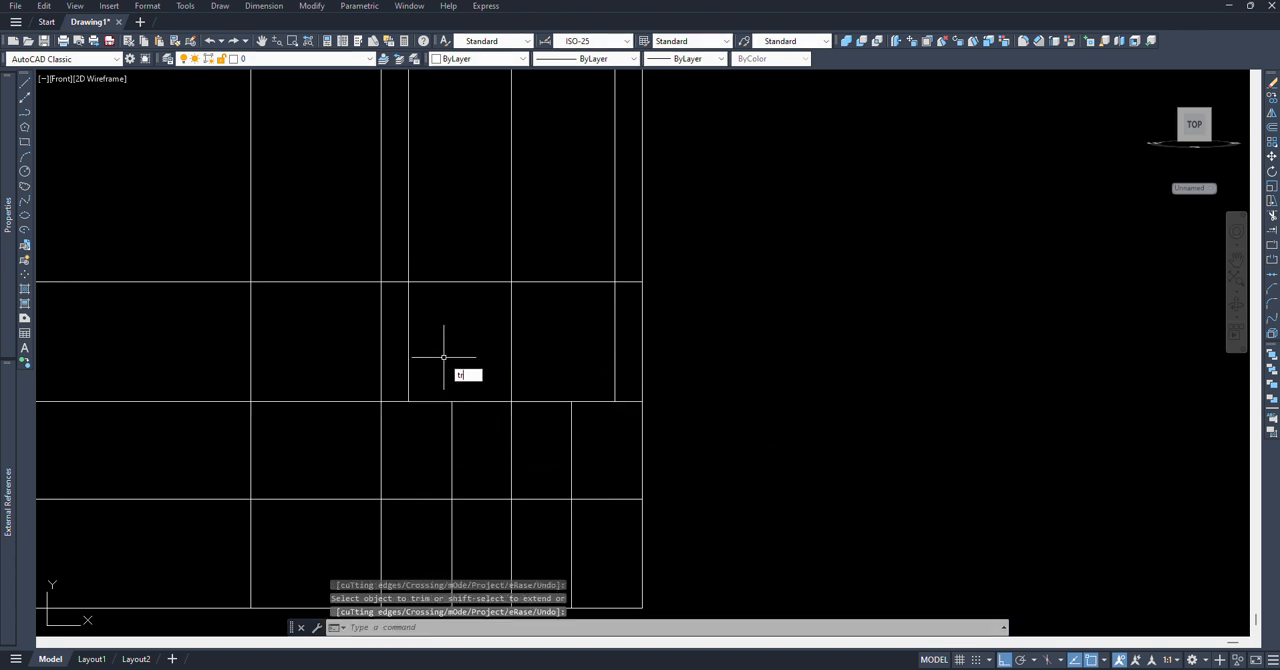
Step: Trim the two outer offset lines above the upper inner horizontal line, using that horizontal as the cutting edge
type("TR")
key("Return")
type("t")
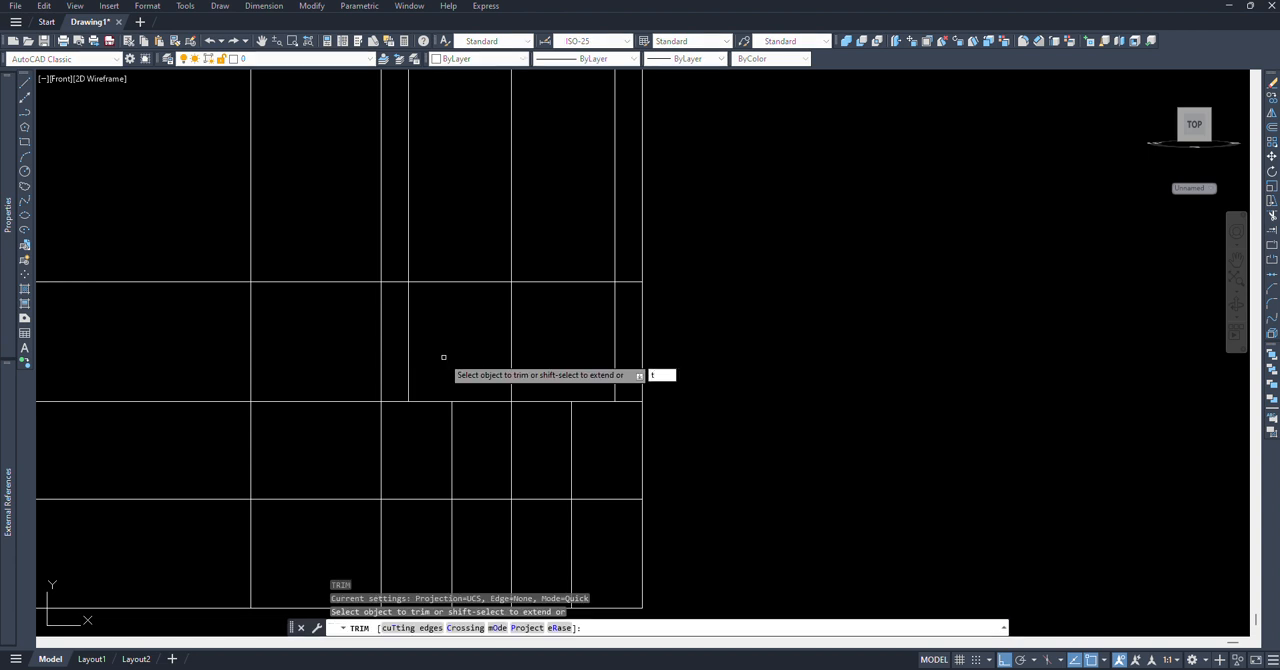
key("Return")
left_click(466, 283)
key("Return")
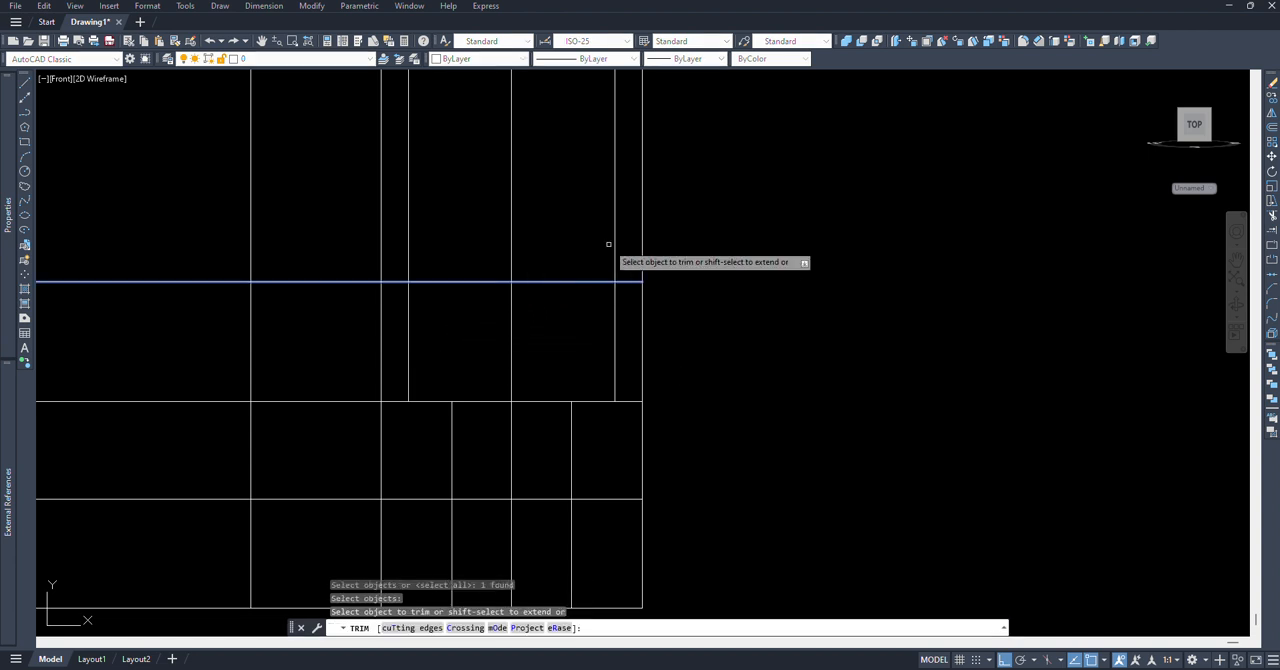
left_click(614, 243)
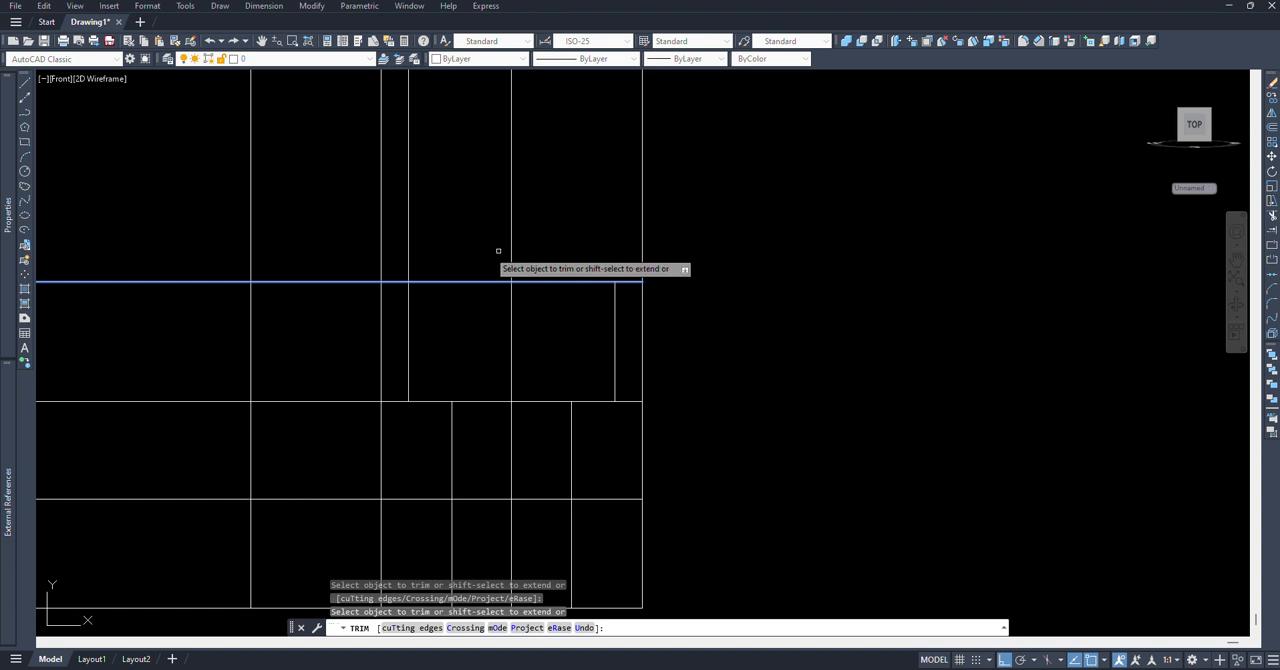
left_click(410, 263)
key("Return")
Step: Trim the two narrower offset lines below the lowest inner horizontal line, using that horizontal as the cutting edge
scroll(260, 219, "down", 3)
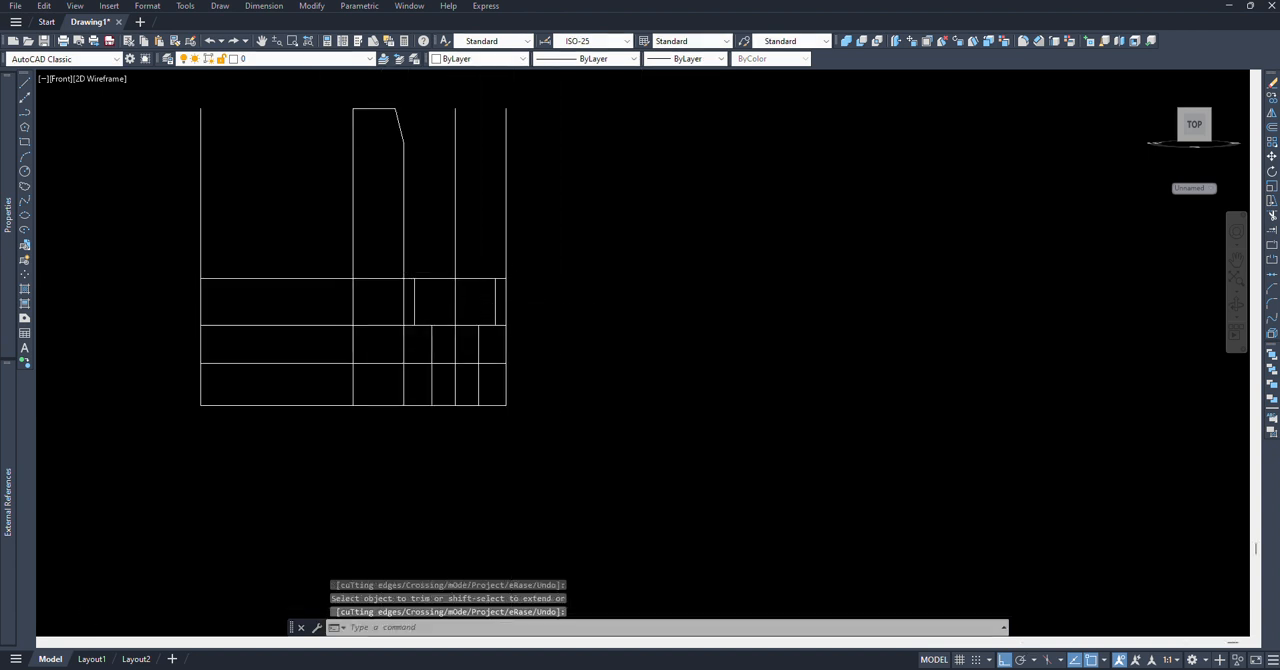
middle_click_drag(519, 309, 531, 346)
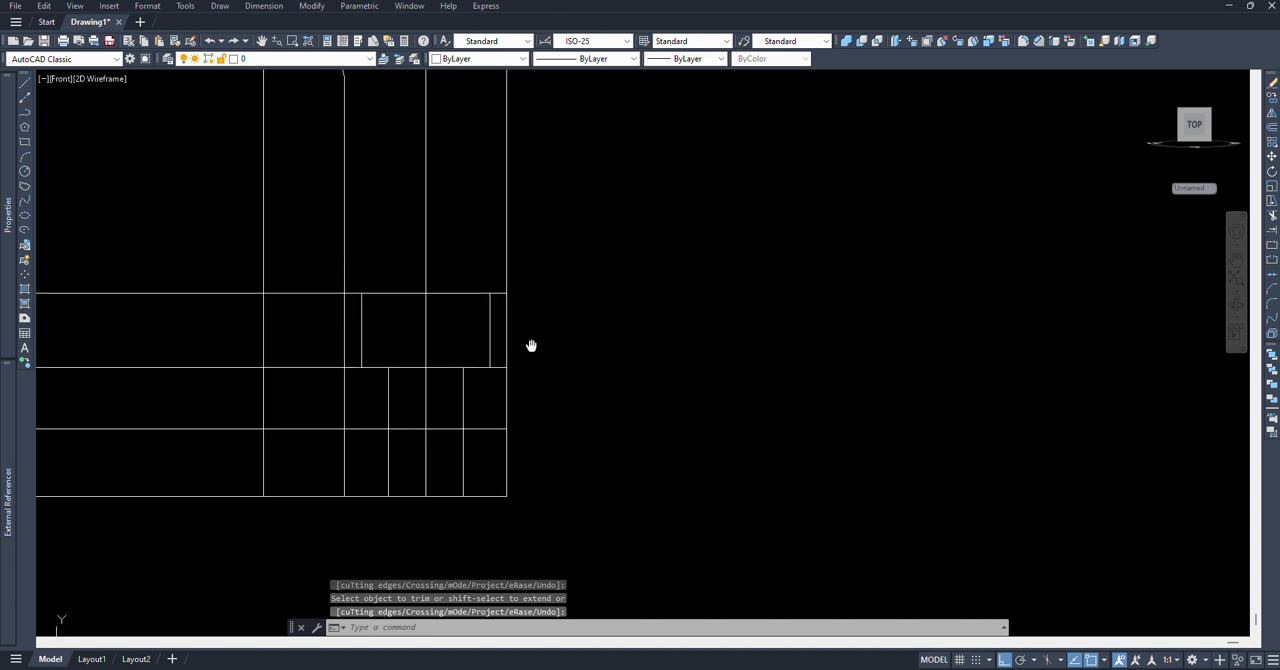
type("tr")
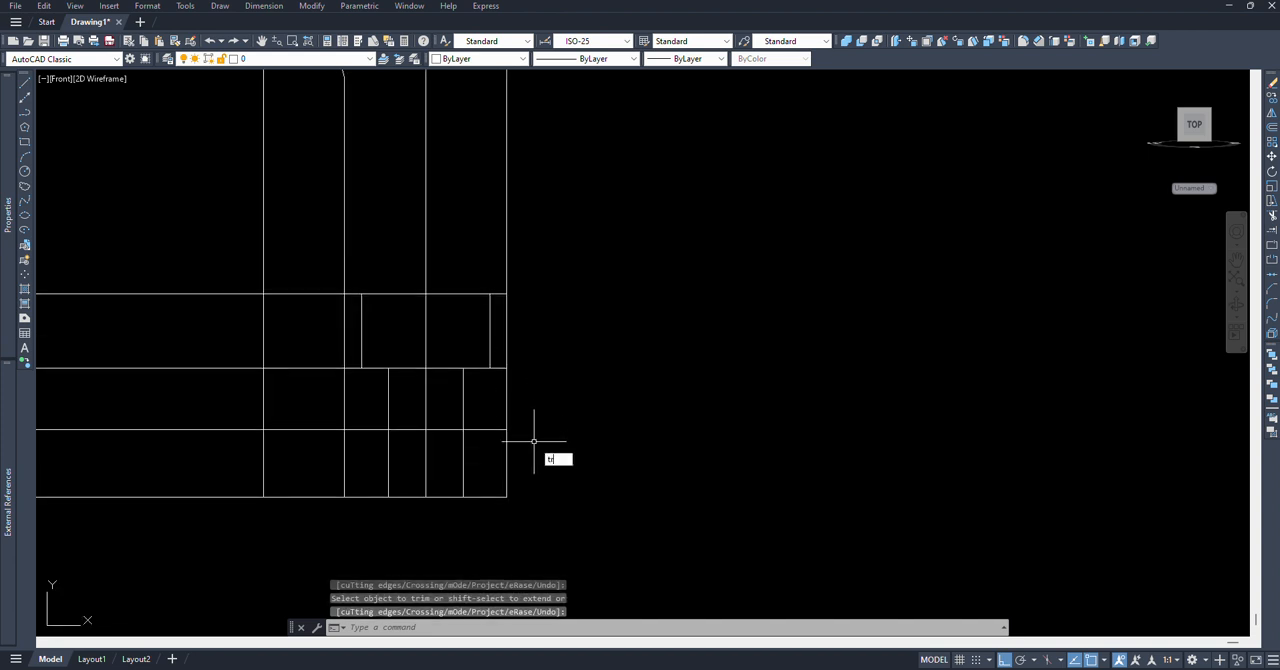
key("Return")
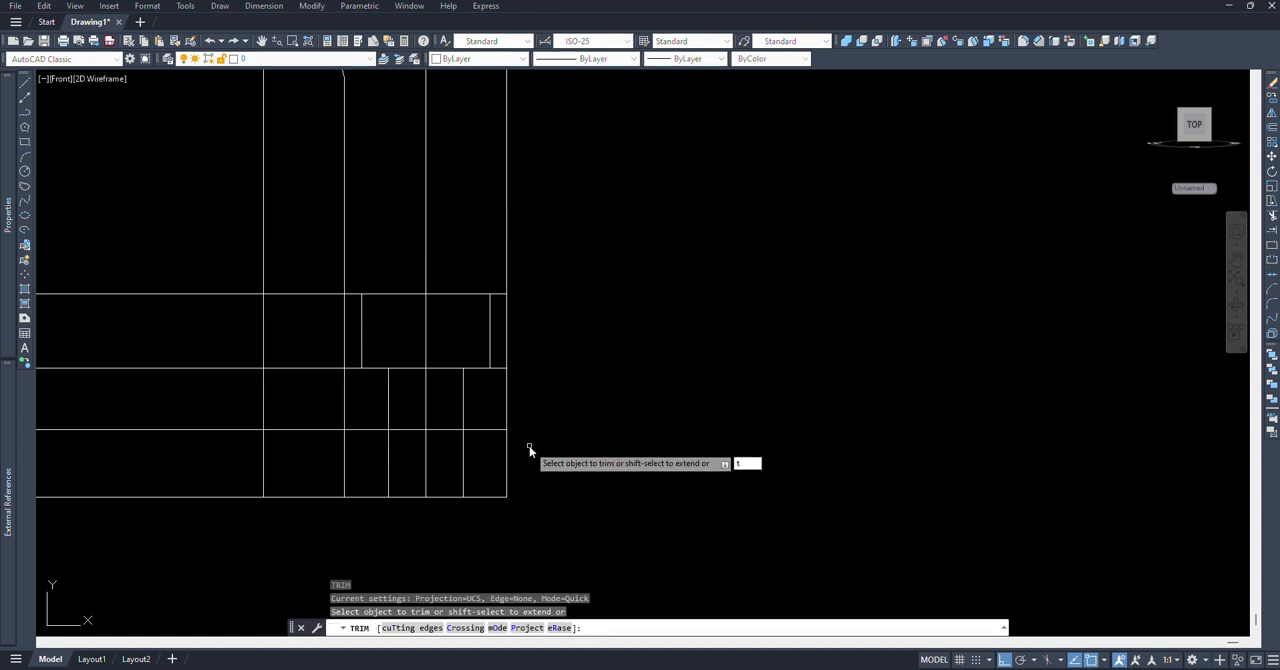
type("t")
key("Return")
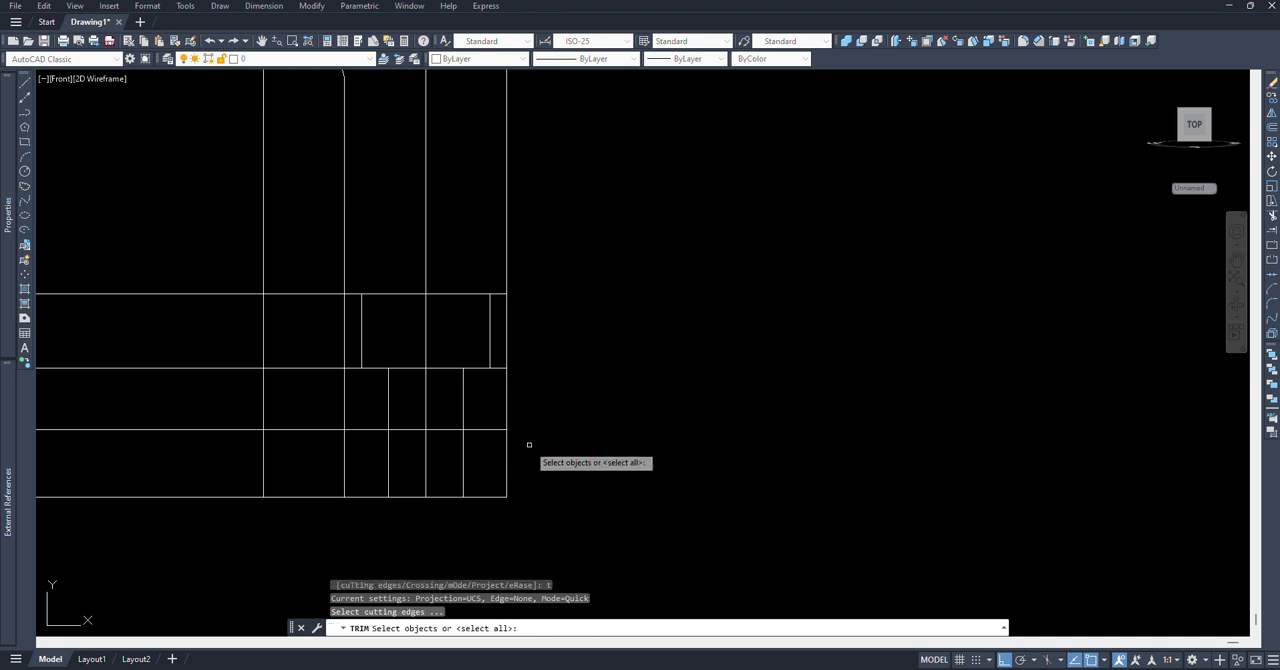
left_click(507, 445)
left_click(480, 417)
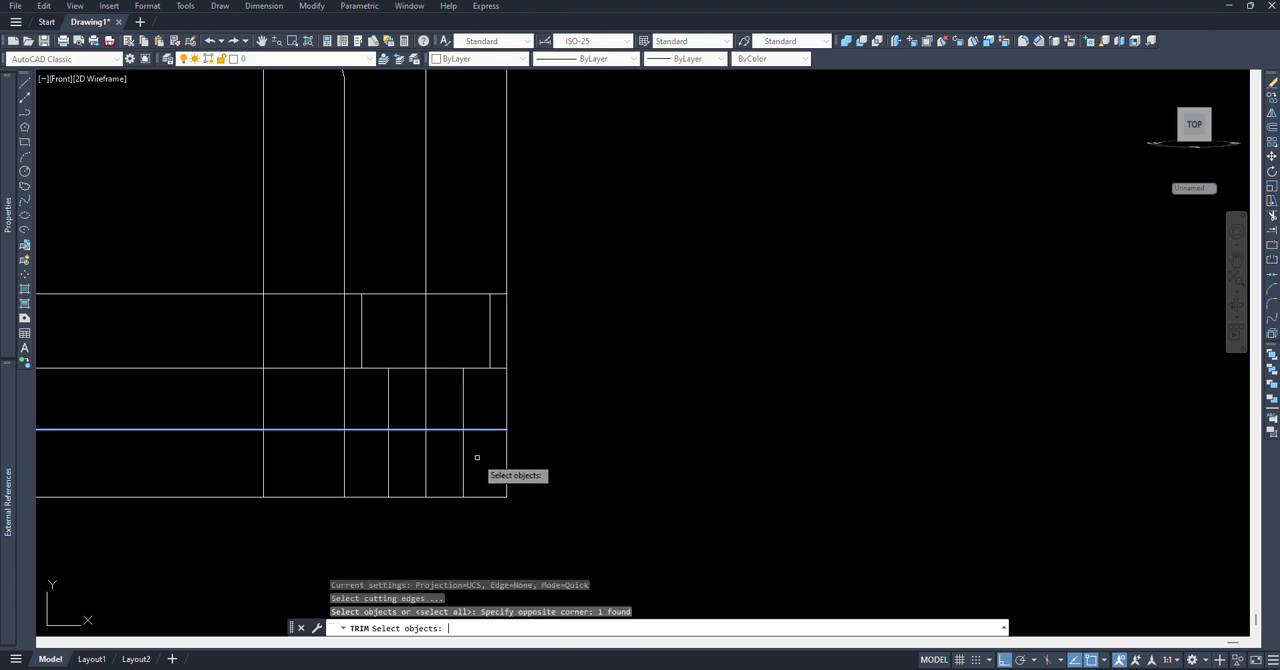
key("Return")
mouse_move(474, 457)
left_mouse_down()
mouse_move(383, 449)
mouse_move(371, 414)
left_mouse_up()
Step: Erase the two short vertical segments to the left of the hole's centre line
left_click(343, 277)
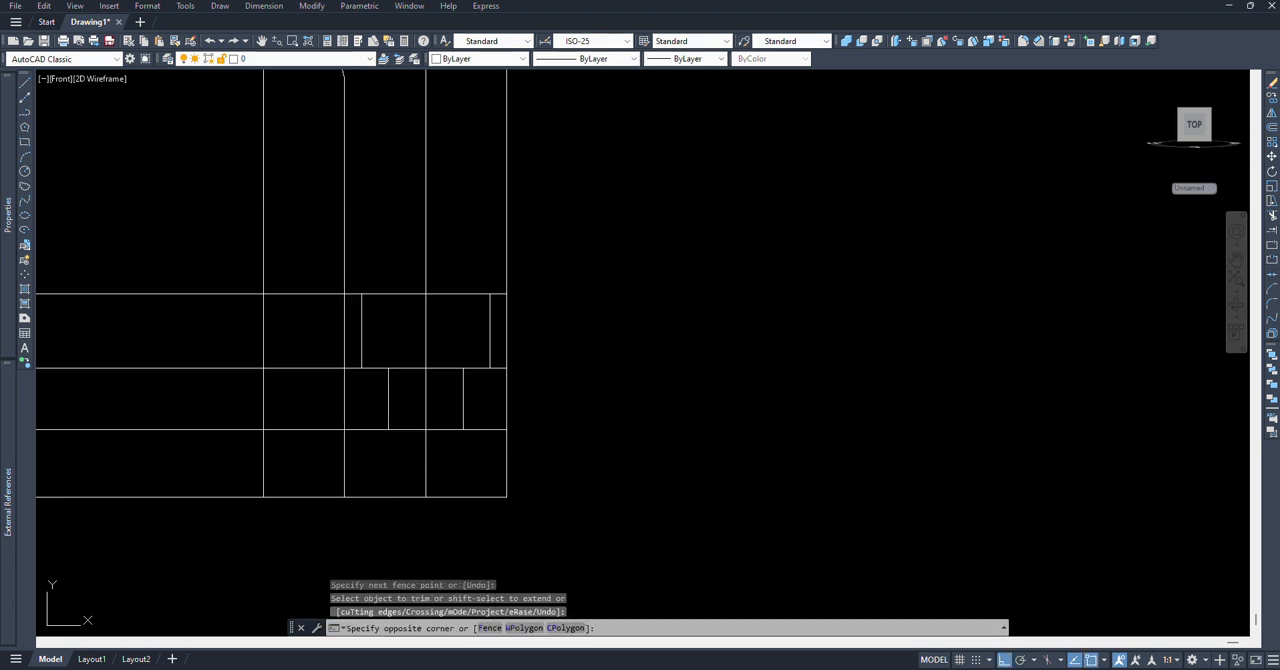
left_click(417, 461)
type("e")
key("Return")
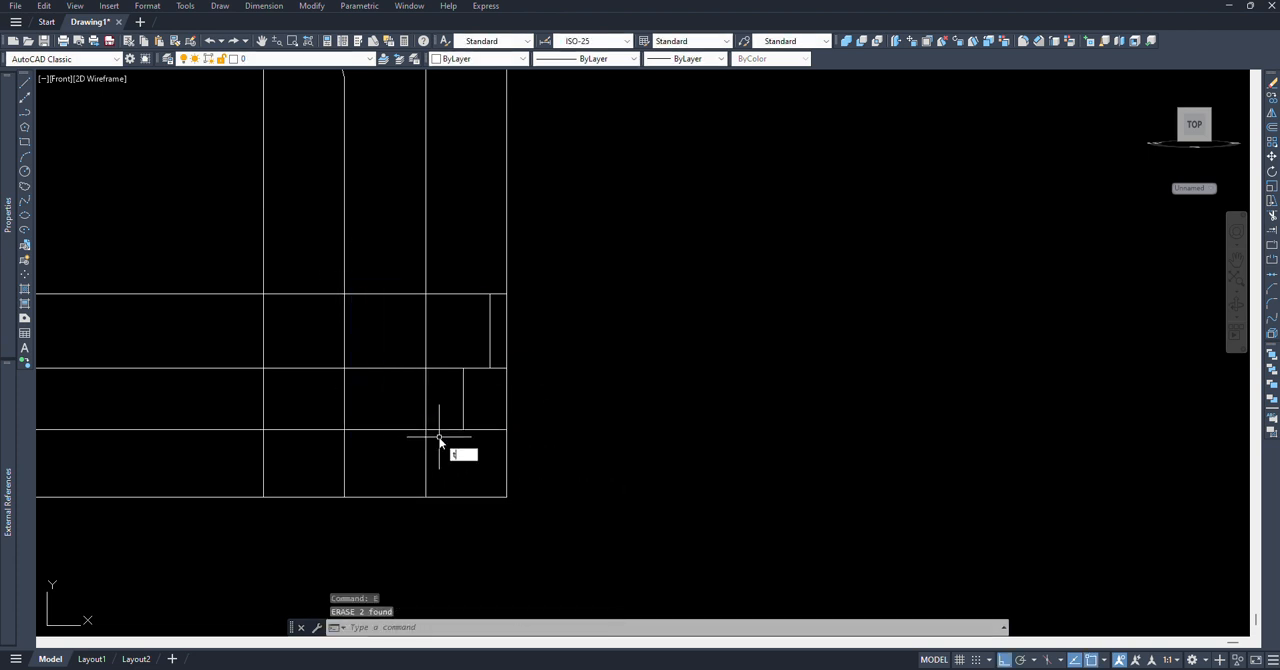
Step: Trim the hole's centre line above the upper and below the lowest inner horizontal line, using the three inner horizontals as cutting edges
type("tr")
key("Return")
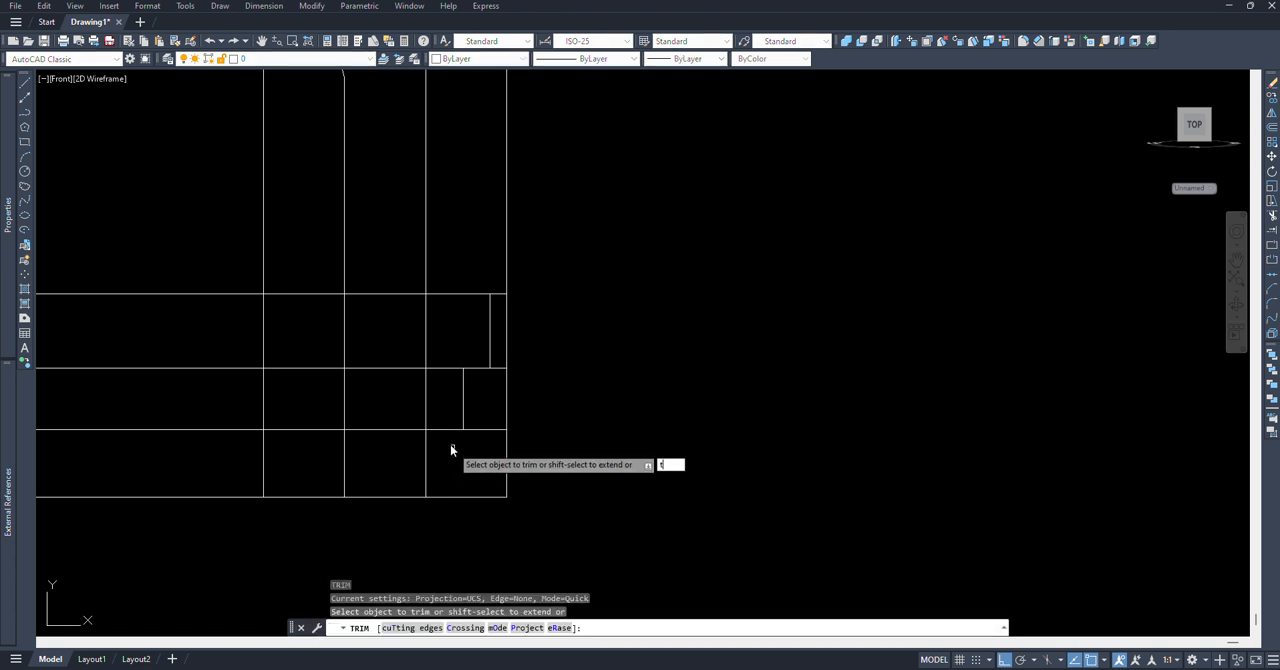
type("t")
key("Return")
left_click(444, 442)
left_click(443, 281)
key("Return")
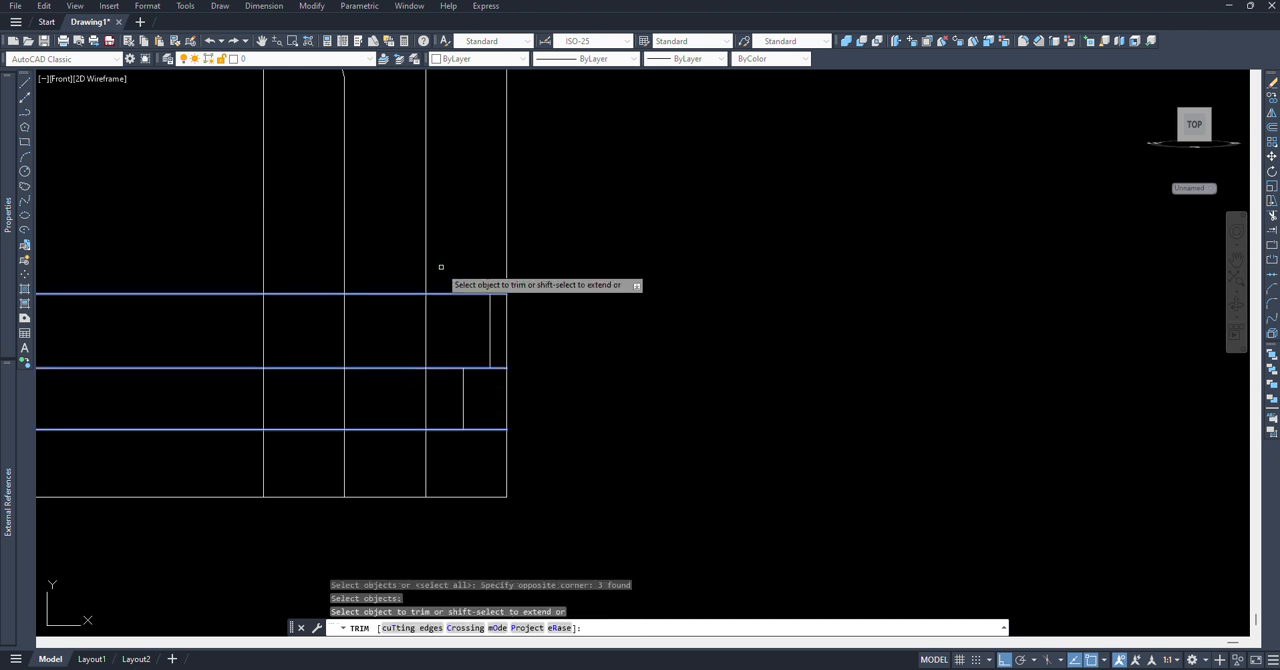
left_click(427, 264)
left_click(453, 472)
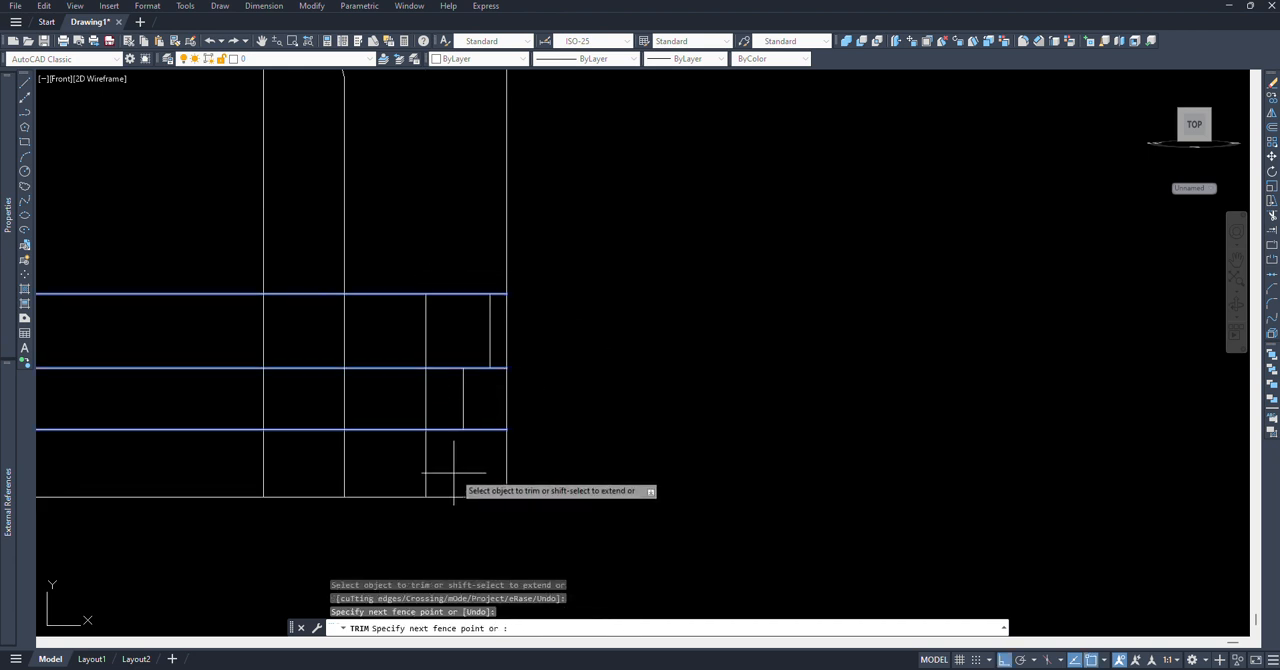
left_click(394, 457)
key("Return")
Step: Draw horizontal lines closing the top and bottom of the stepped hole's half profile, from the centre line to the wide and narrow vertical segments
middle_click_drag(457, 437, 446, 449)
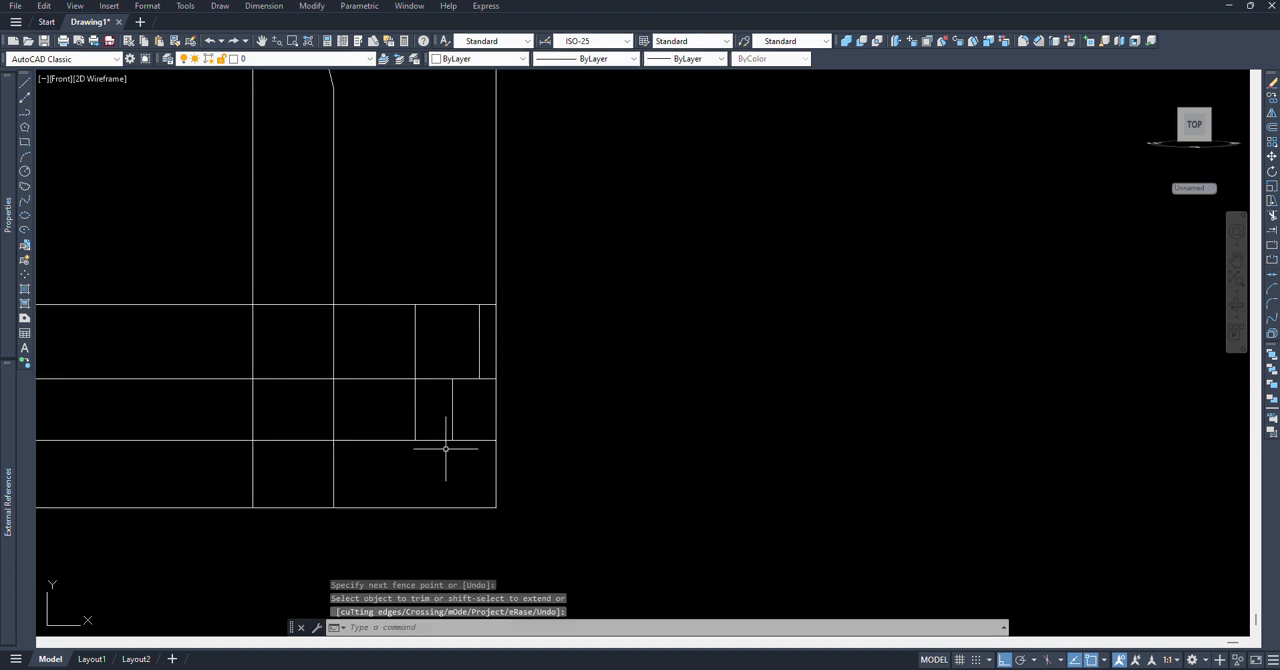
type("l")
key("Return")
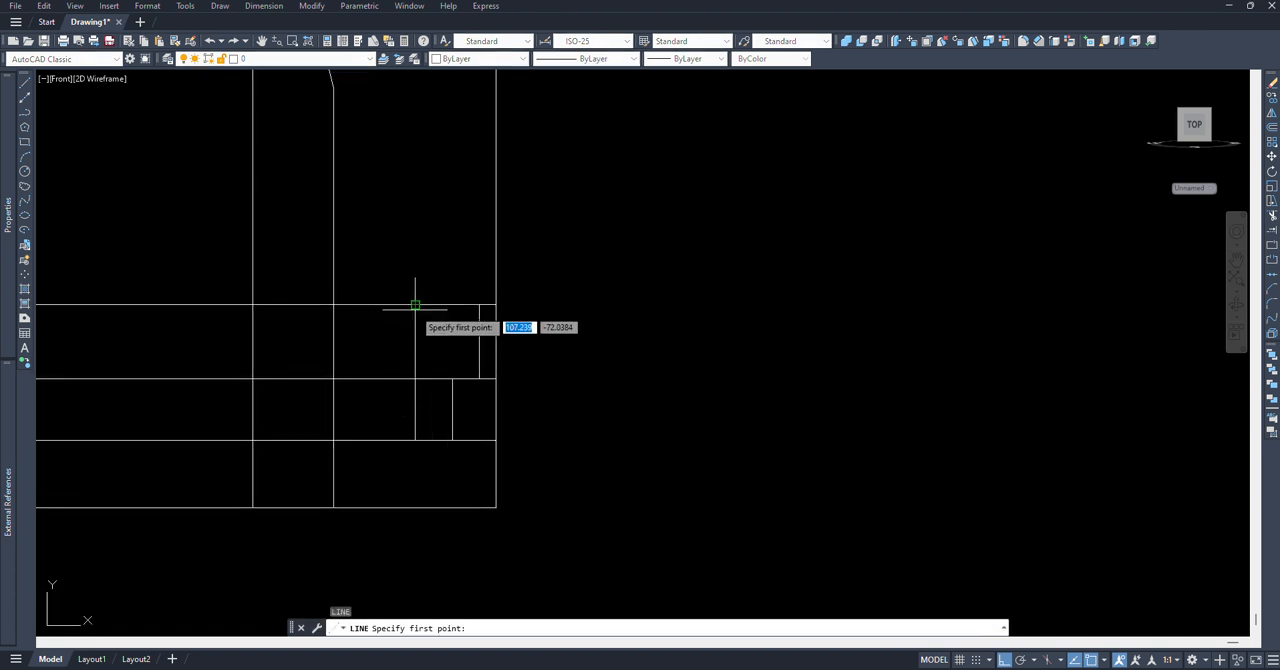
left_click(416, 305)
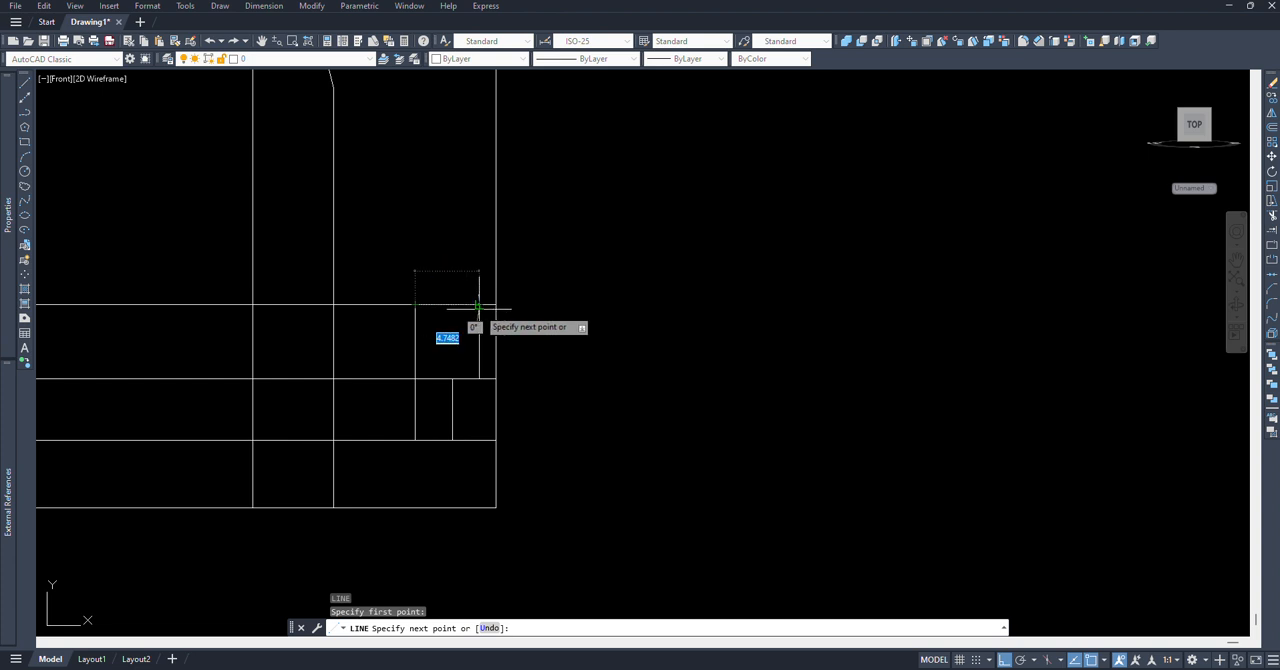
left_click(462, 307)
key("Escape")
key("Return")
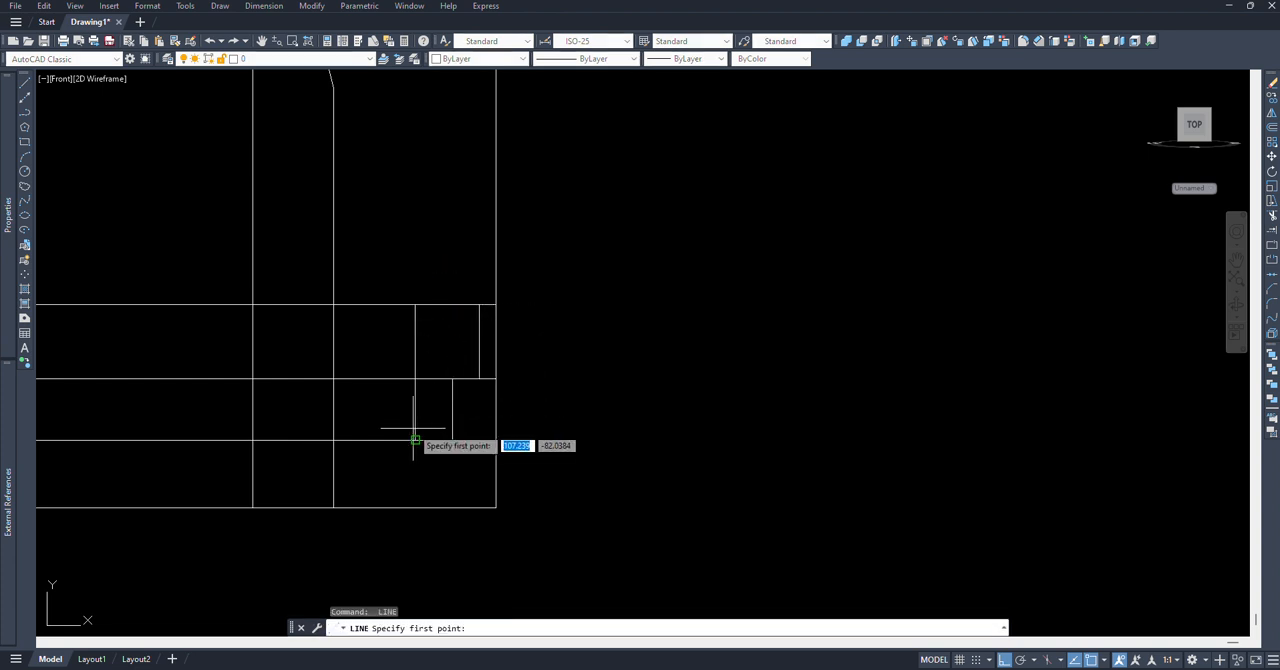
left_click(415, 432)
left_click(452, 440)
key("Return")
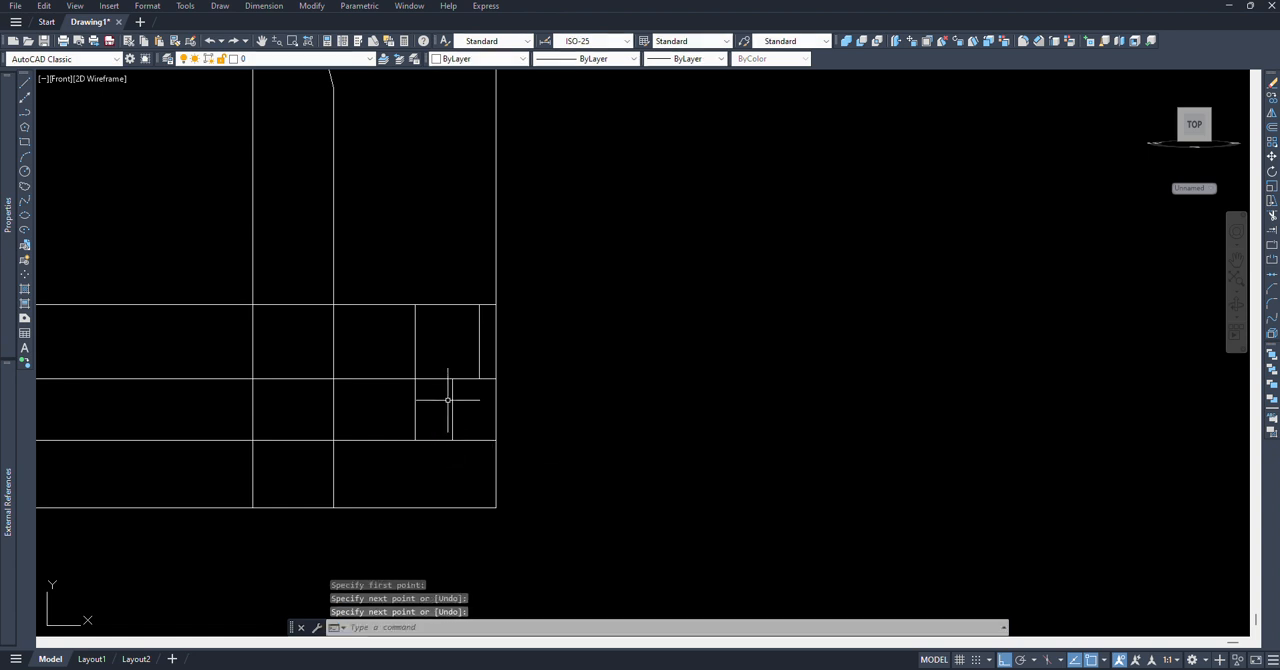
Step: Try to make a region from the centre line, vertical segments and closing lines of the hole's half profile
middle_click_drag(448, 401, 434, 420)
type("reg")
key("Return")
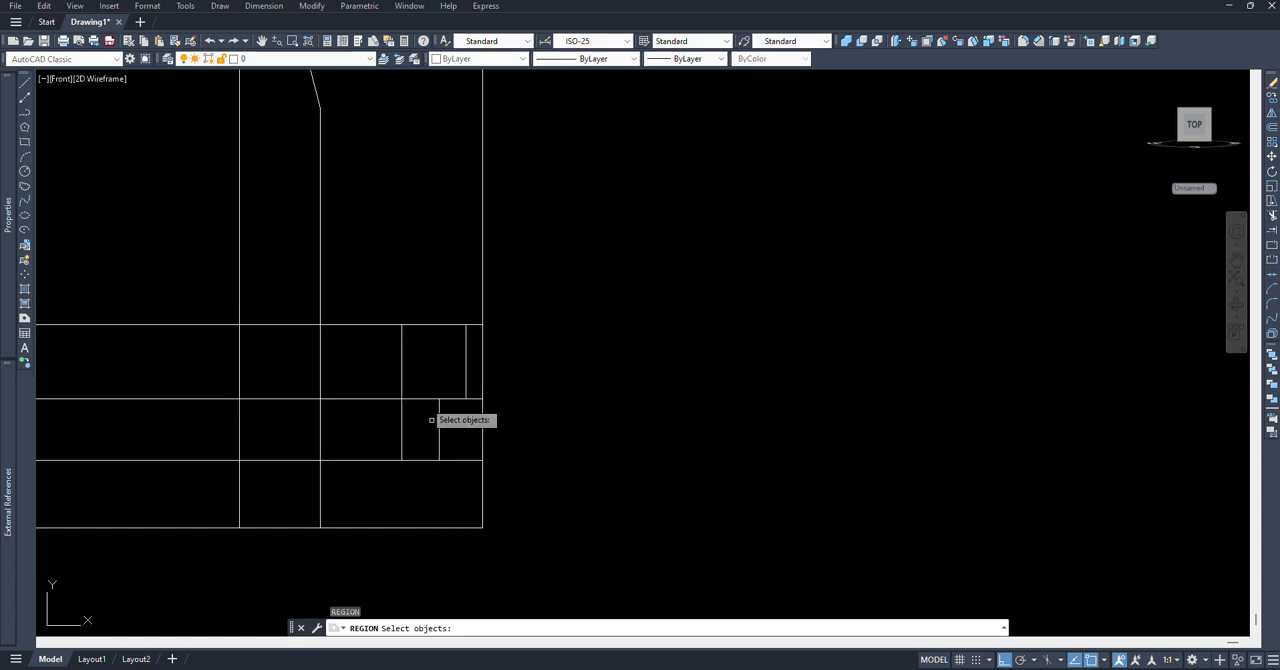
left_click(366, 290)
left_click(572, 528)
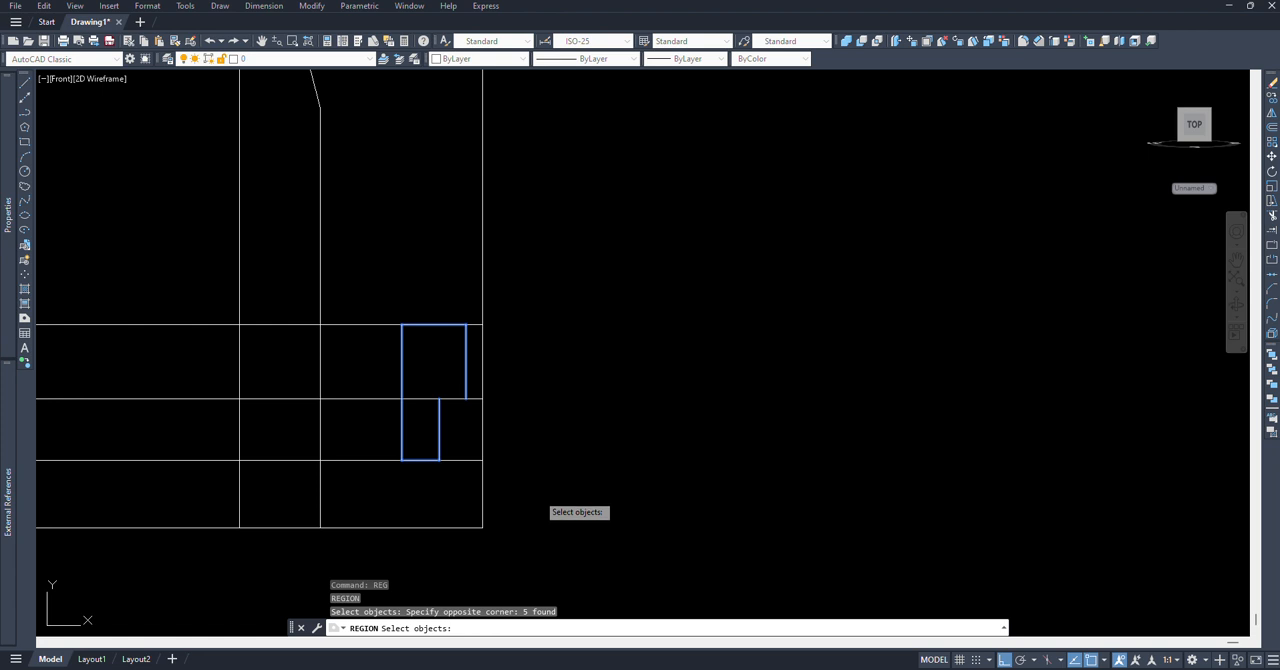
key("Return")
key("Escape")
type("l")
key("Return")
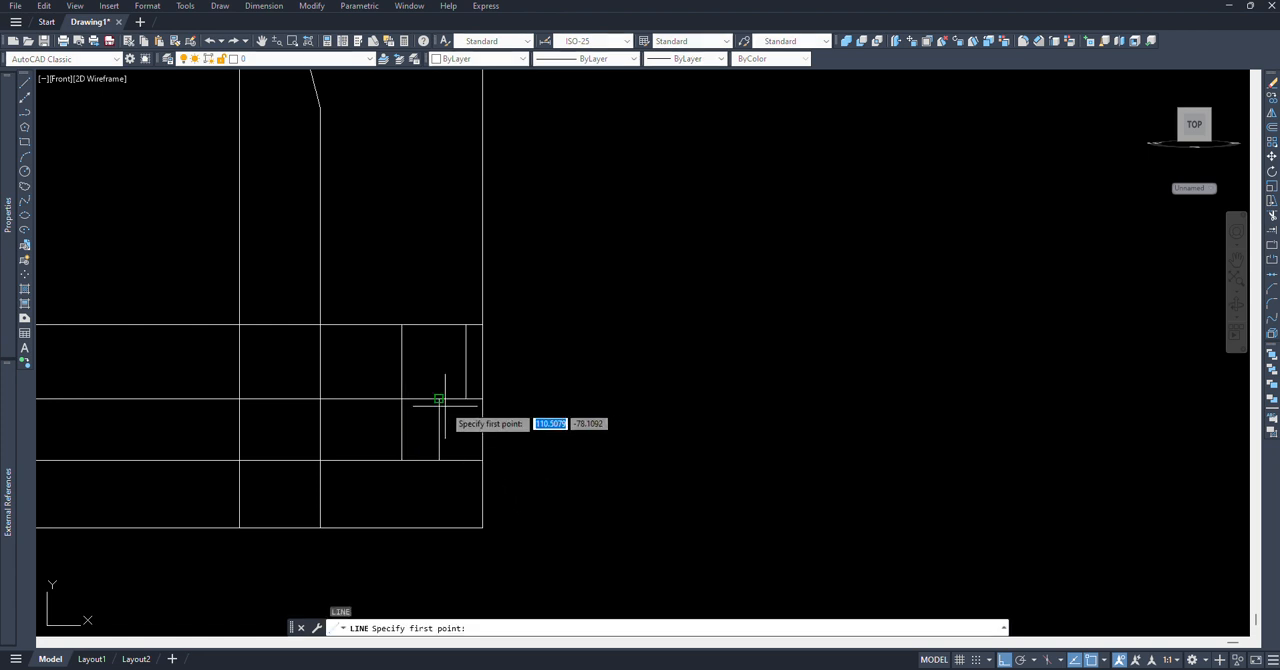
left_click(439, 399)
key("Escape")
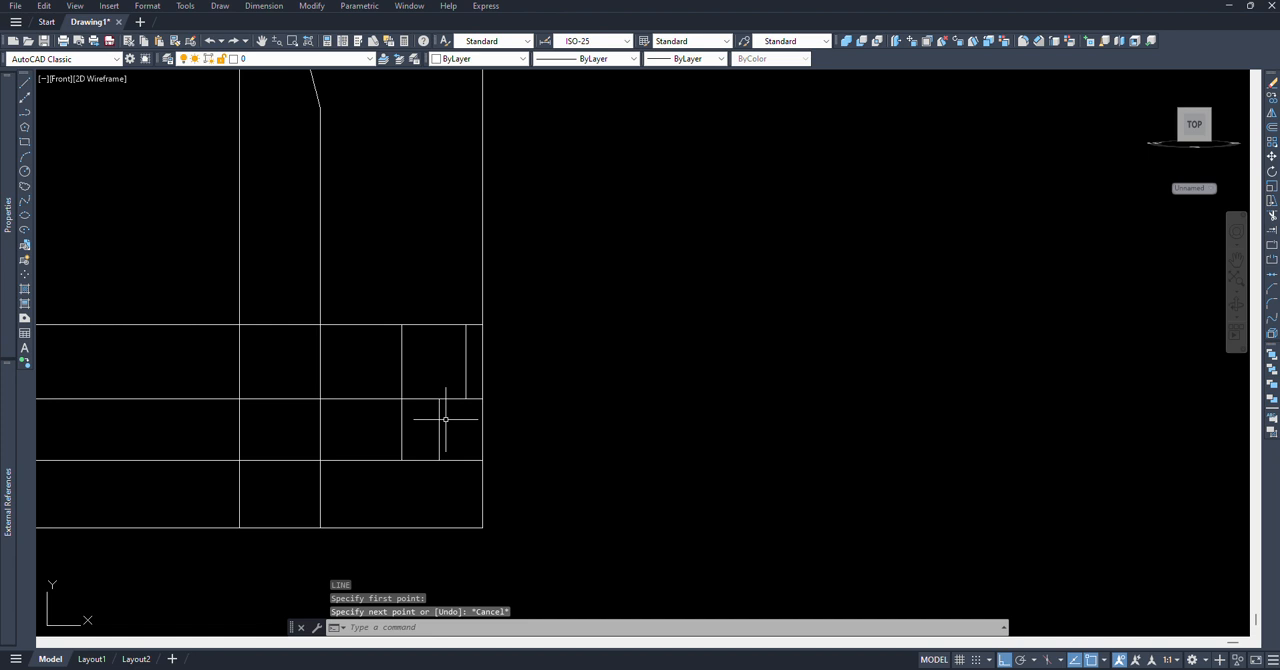
key("Escape")
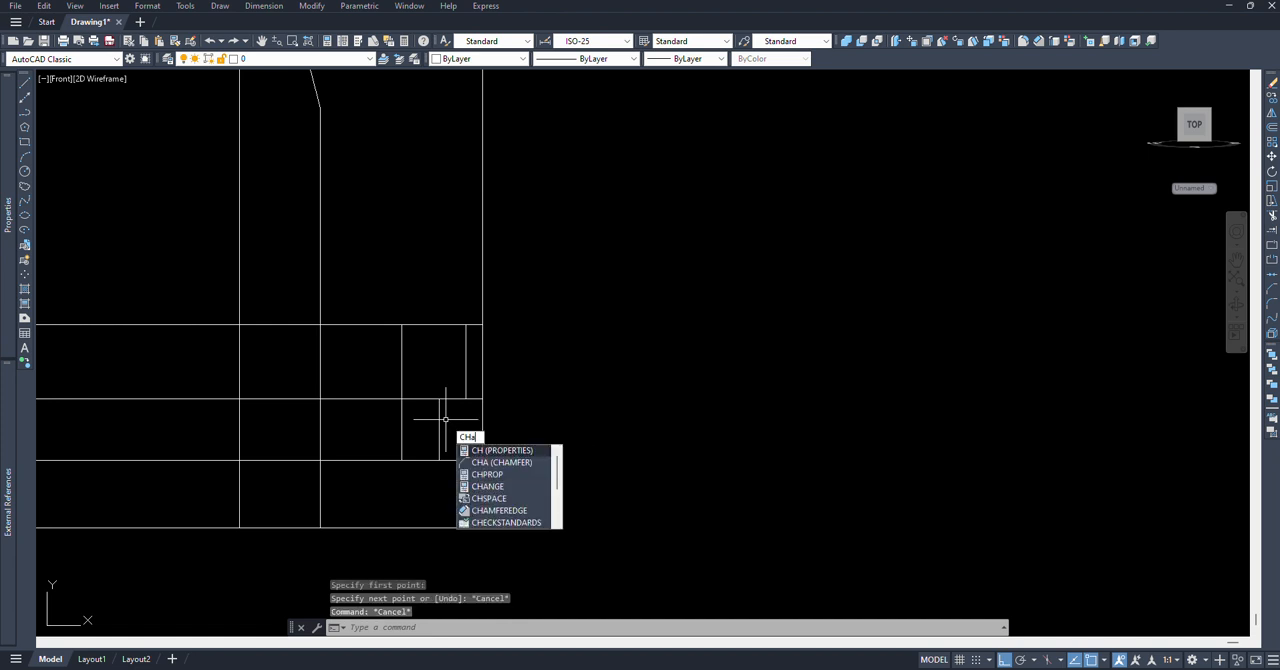
Step: Chamfer the middle inner horizontal with the narrow and wide vertical segments, using both distances 0, to form the hole's step
key("Return")
type("d")
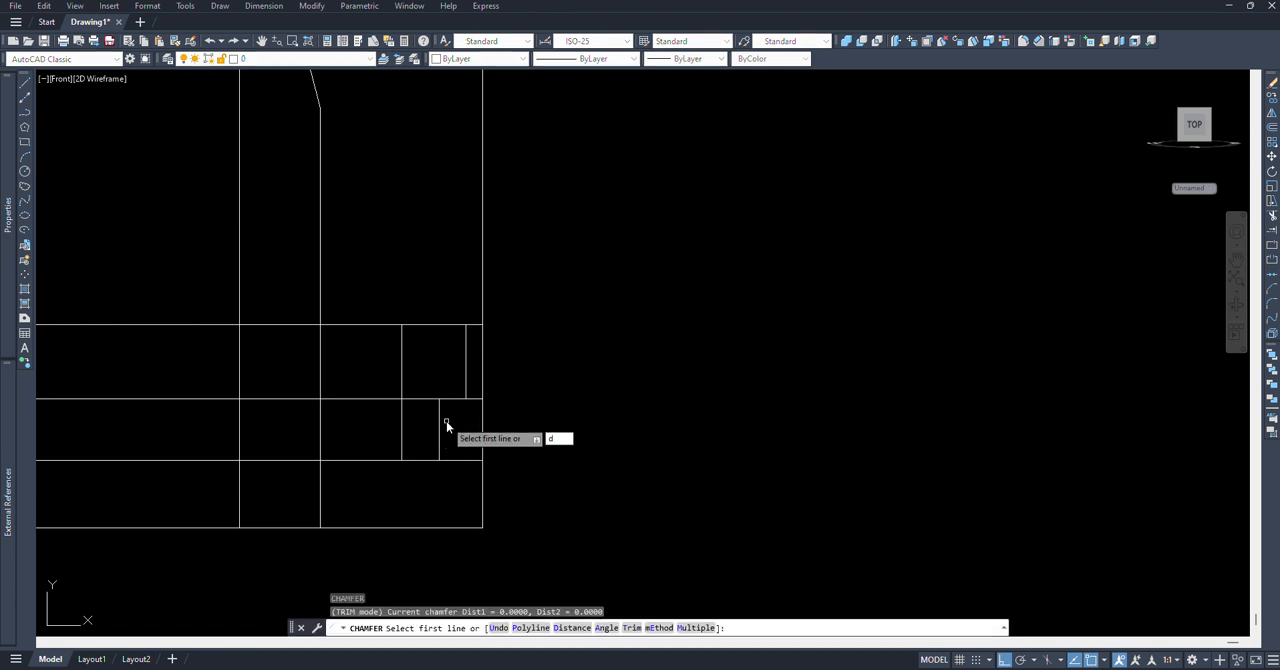
key("Return")
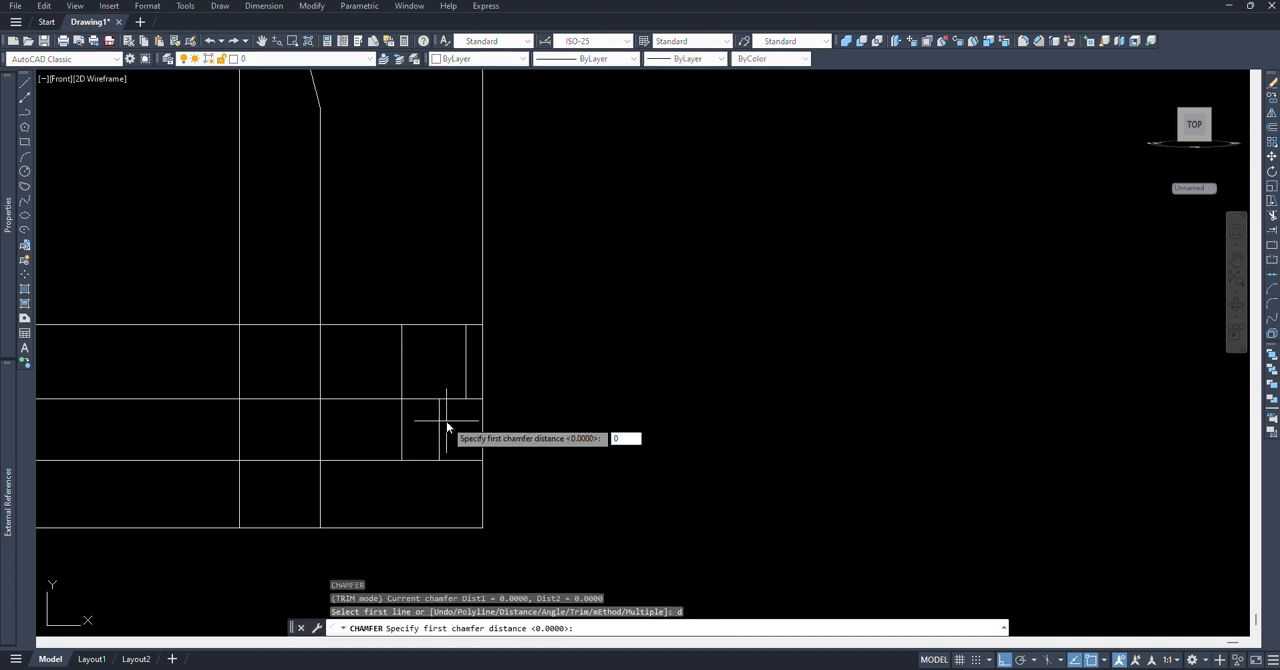
key("Return")
type("0")
key("Return")
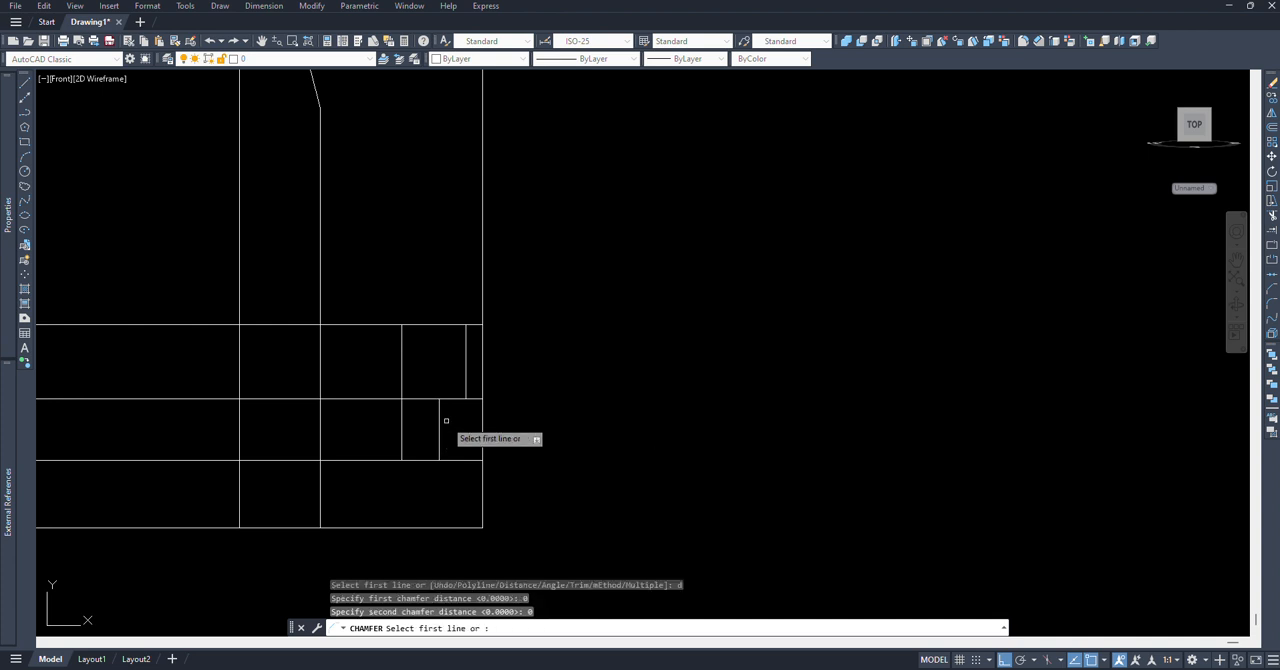
left_click(439, 407)
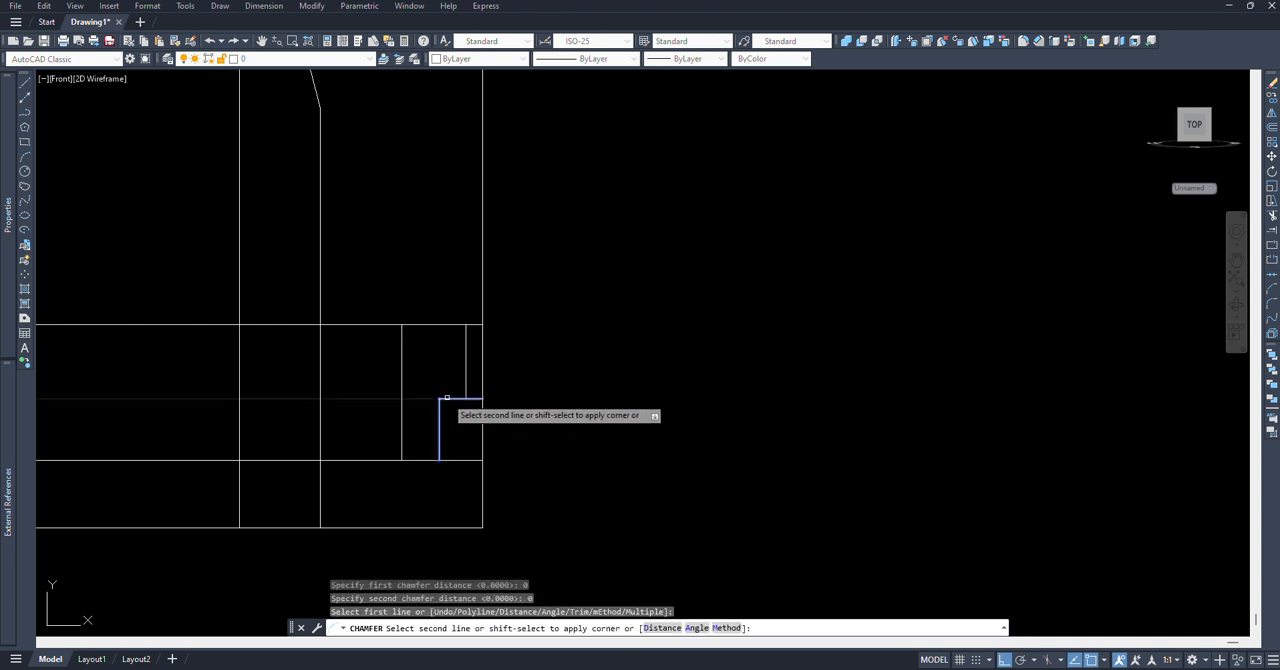
left_click(452, 399)
key("Return")
left_click(458, 398)
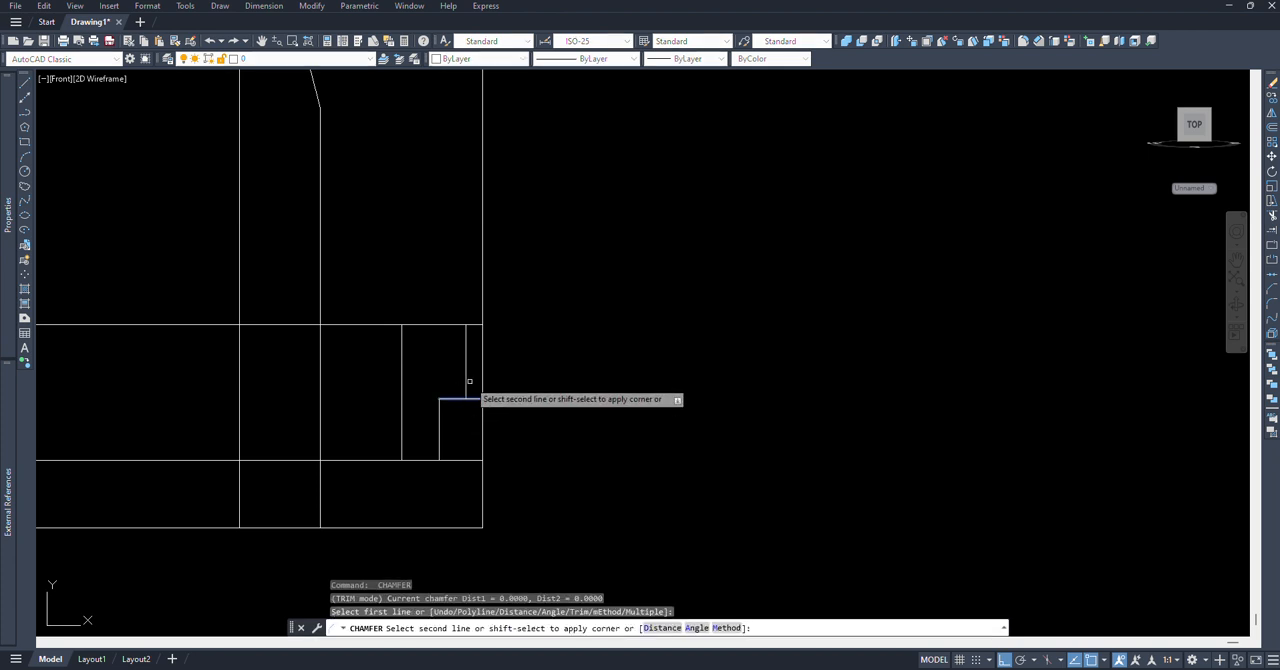
left_click(465, 381)
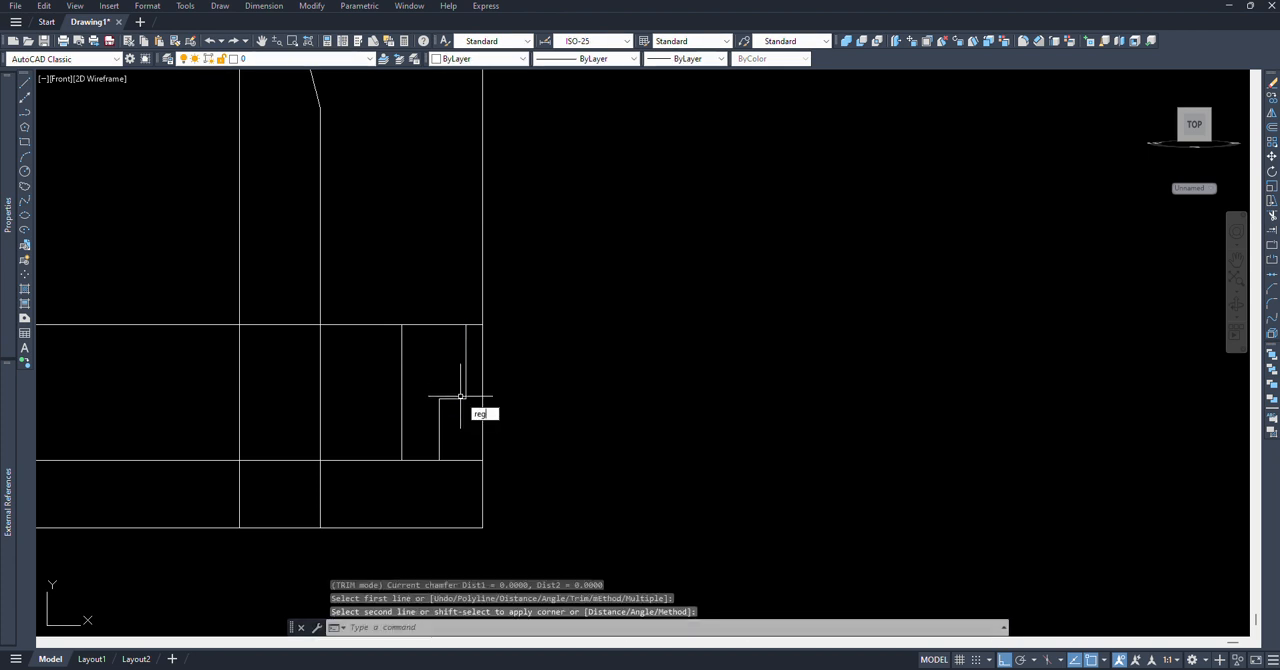
Step: Make a region from the closed outline of the stepped hole's half profile
type("REG")
key("Return")
left_click(381, 295)
left_click(543, 553)
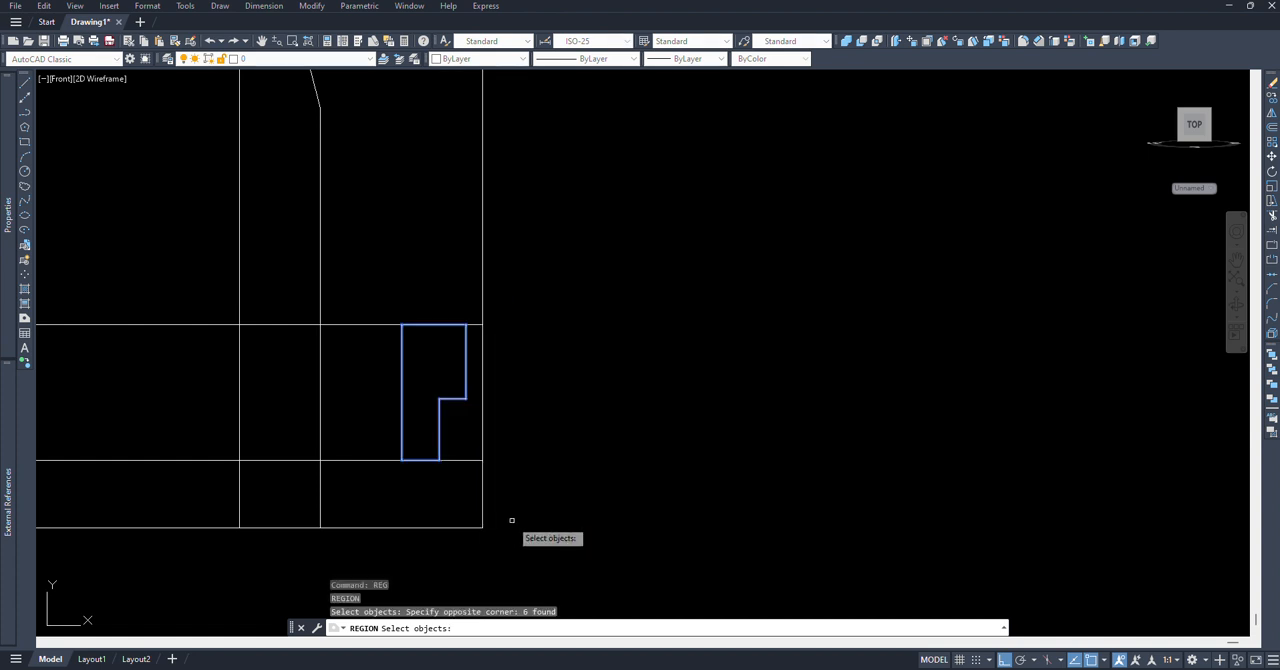
key("Return")
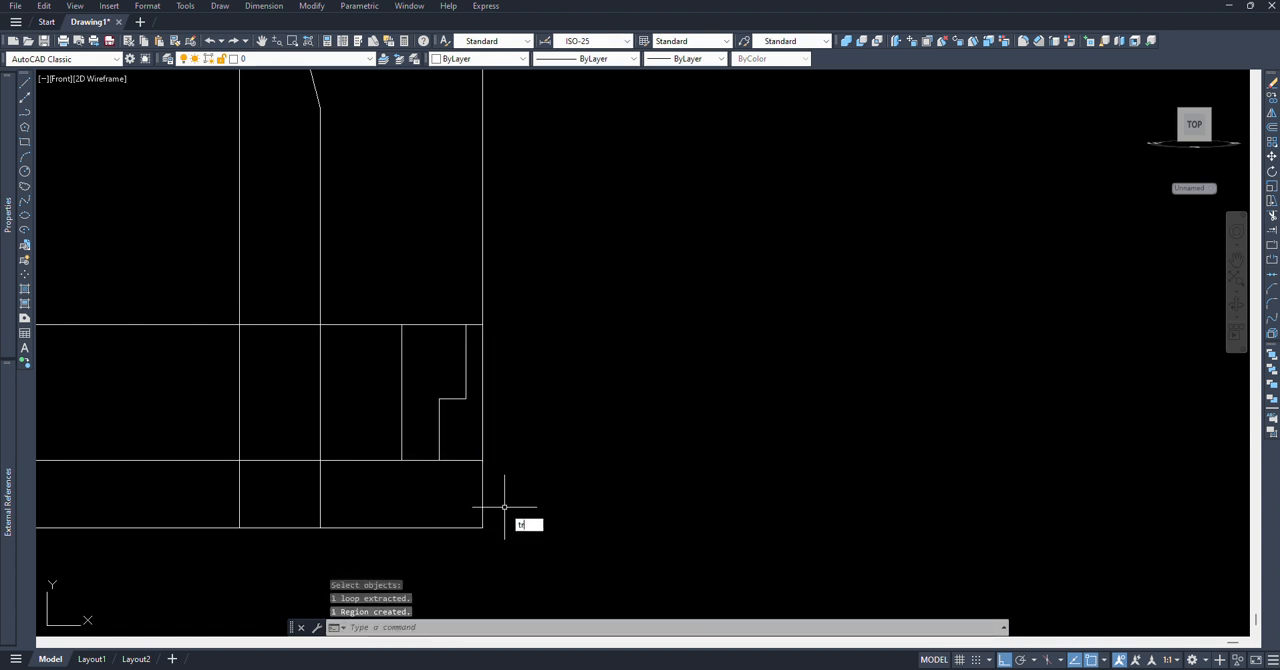
Step: Trim the outer rectangle's lower-right corner below the boss and its right edge above the boss
key("Return")
left_click(508, 487)
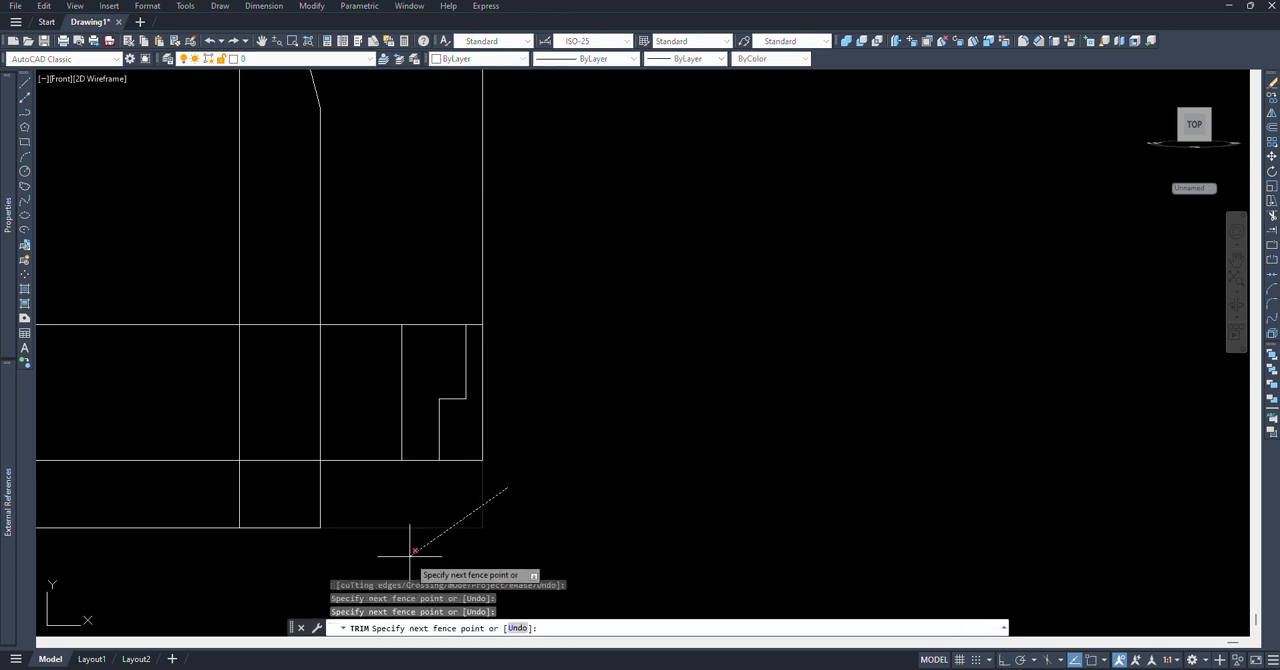
left_click(411, 553)
left_click(516, 281)
left_click(382, 262)
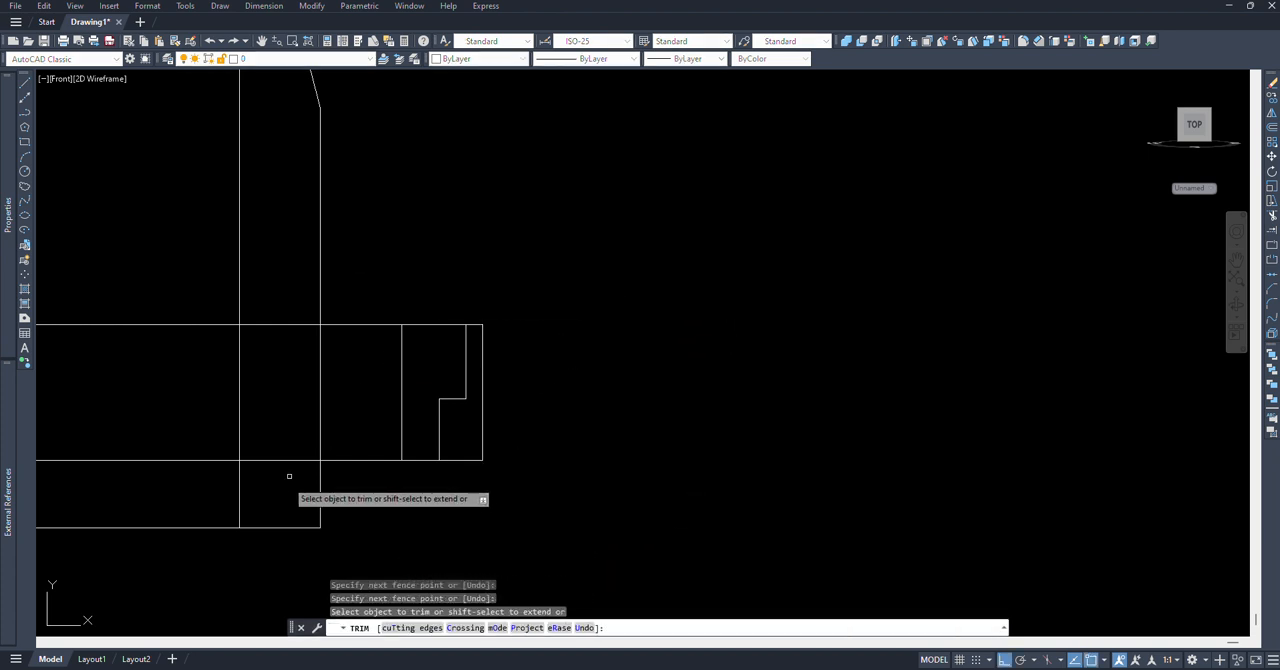
Step: Trim the horizontals to the left of and inside the tall section, and the vertical segment between it and the boss
left_click(218, 545)
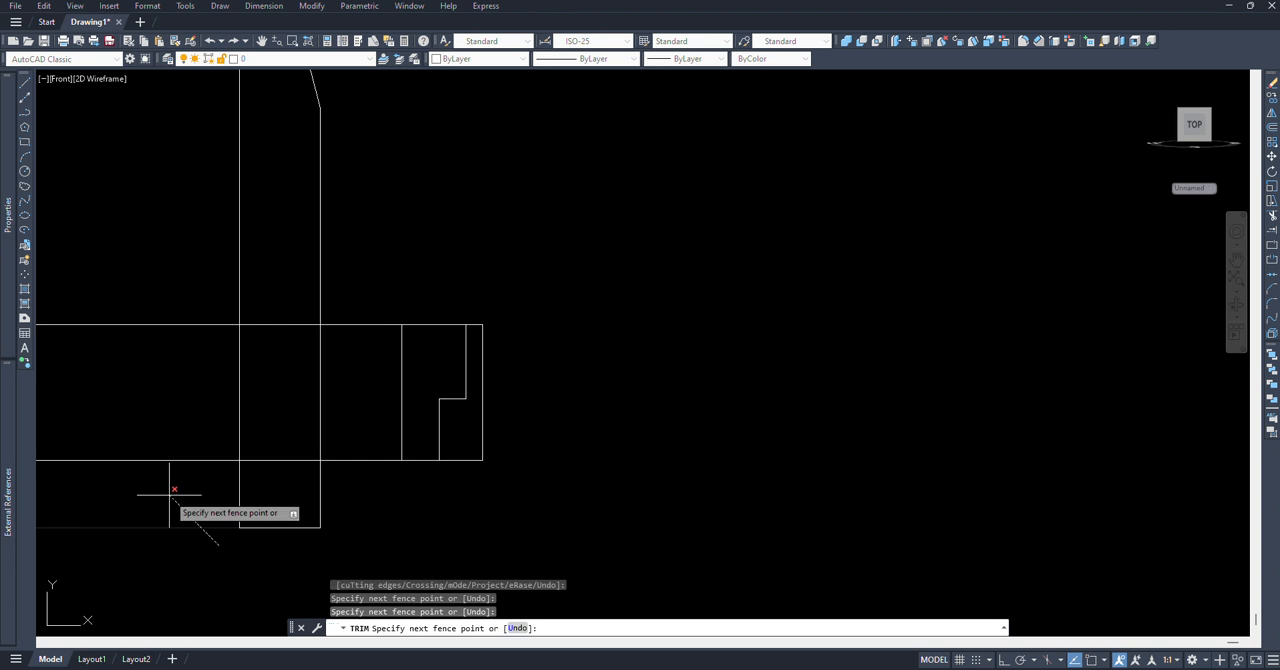
left_click(187, 289)
left_click(276, 489)
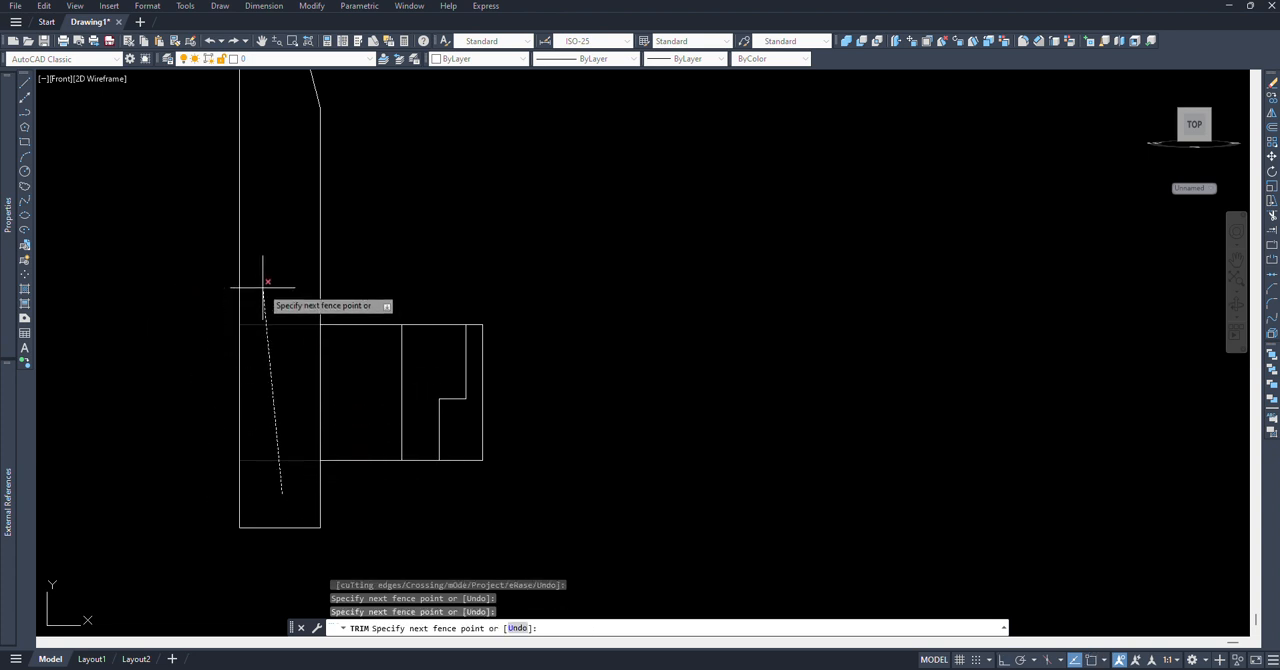
left_click(232, 288)
scroll(334, 394, "down", 2)
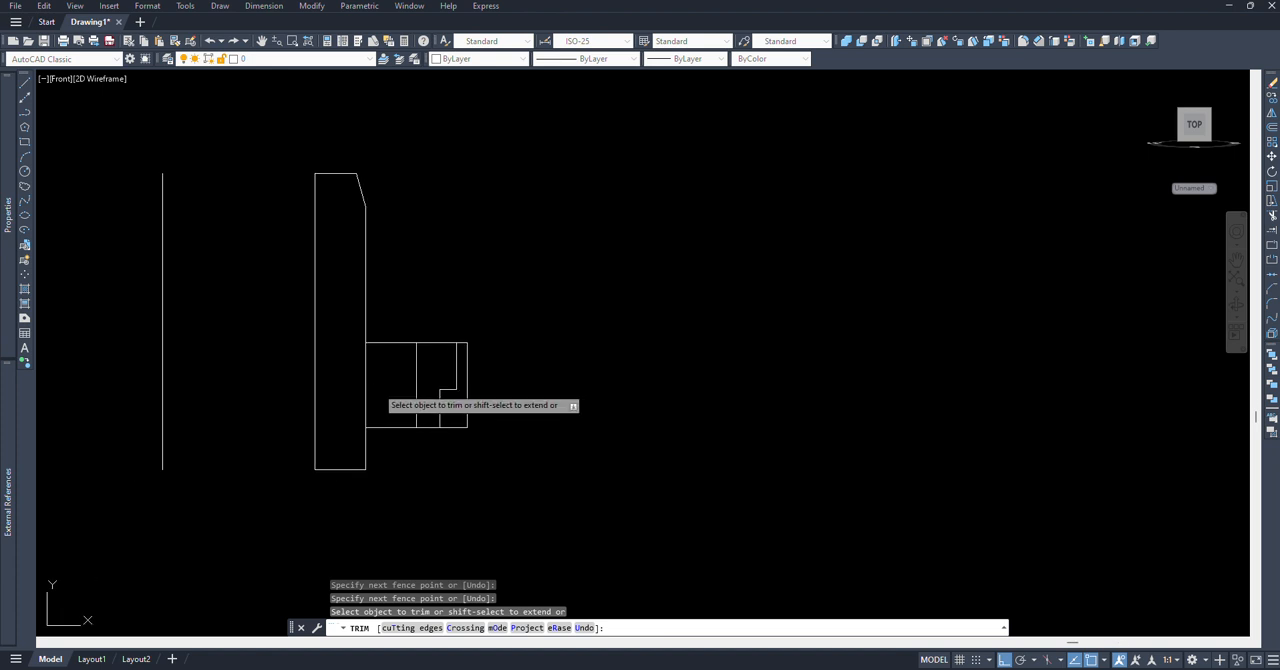
left_click(352, 375)
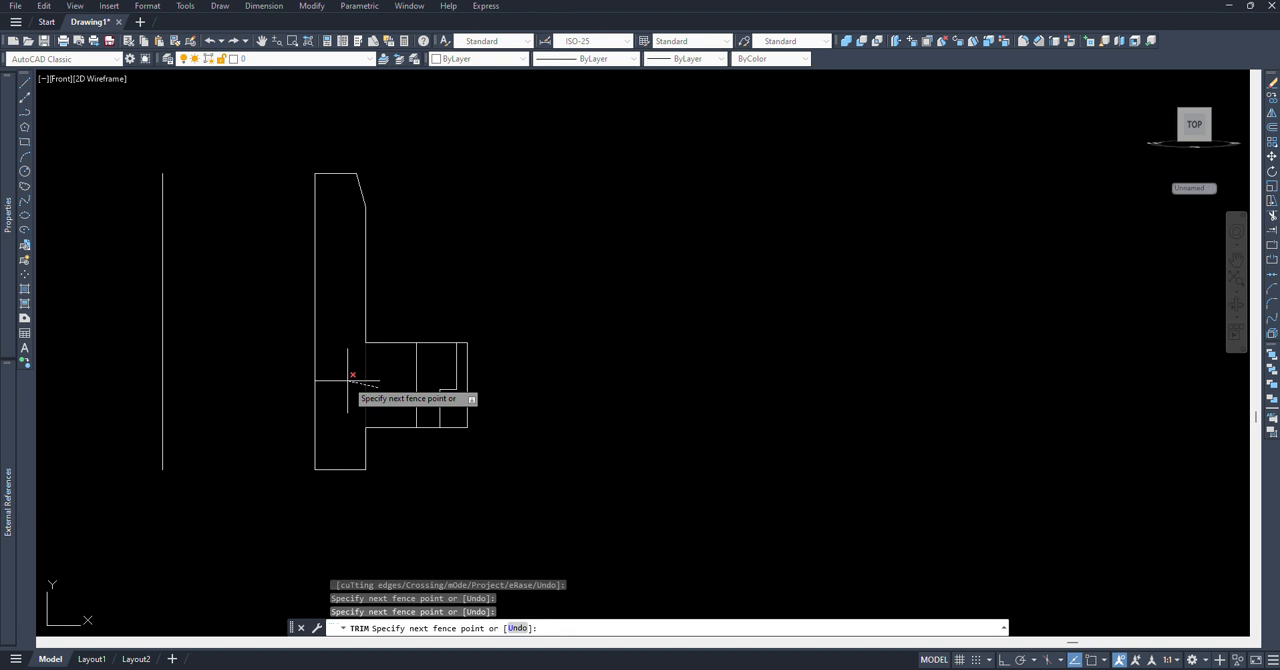
key("Return")
Step: Erase the isolated vertical line to the left of the profile
key("Return")
left_click(229, 423)
left_click(111, 388)
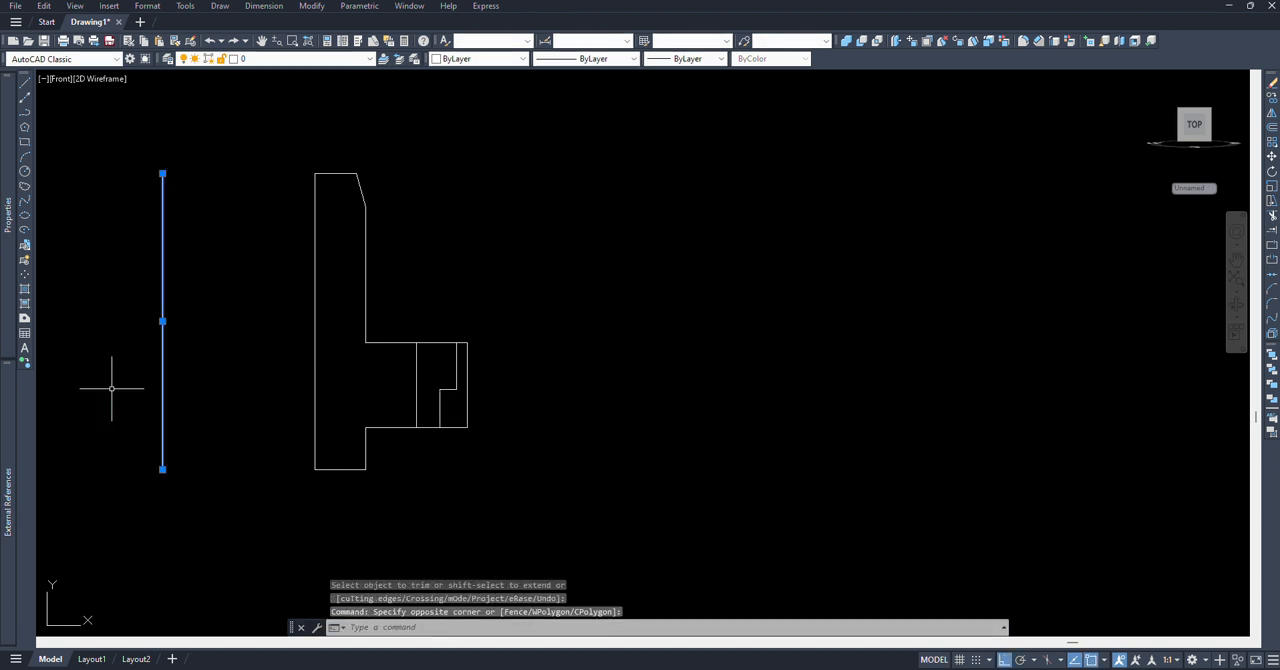
type("E")
key("Return")
Step: Offset the boss's lower horizontal edge downward by 1
scroll(386, 425, "up", 2)
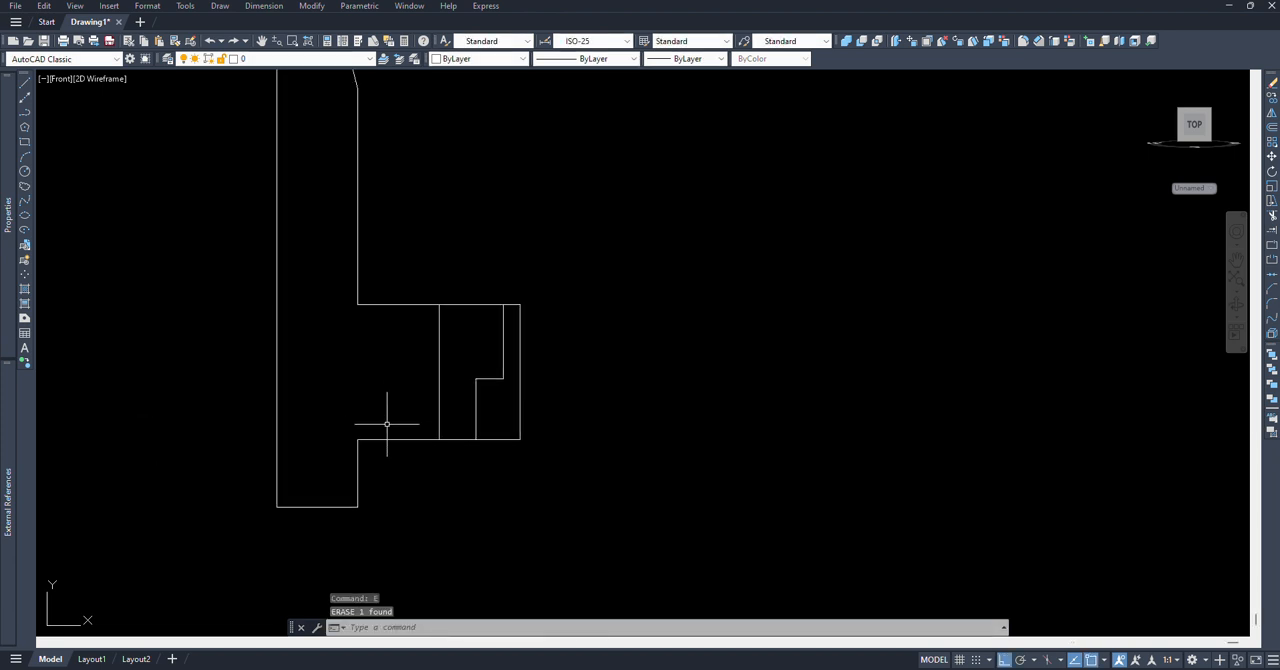
type("o")
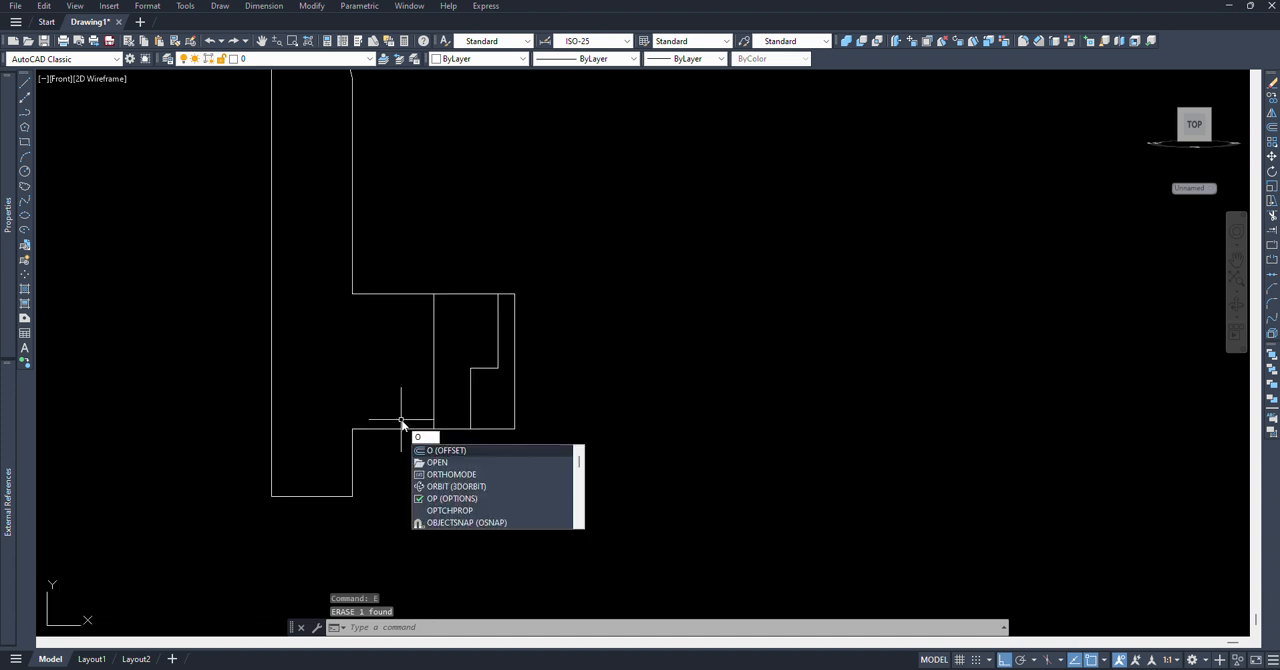
key("Return")
scroll(370, 445, "up", 3)
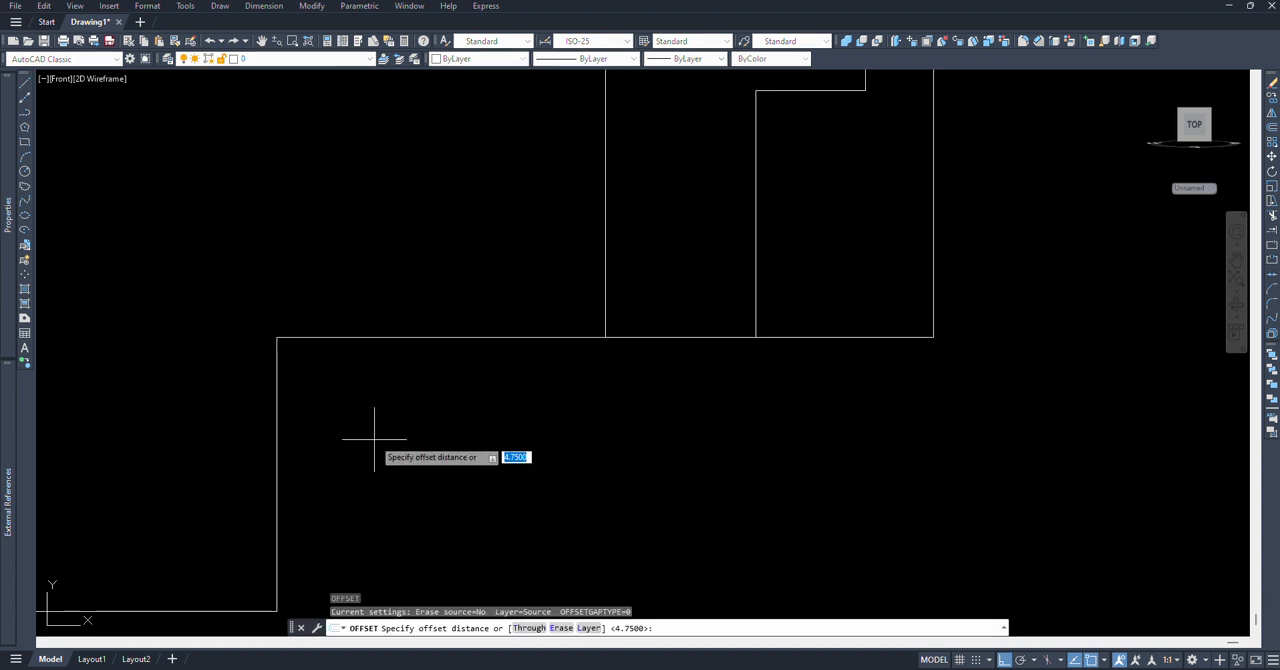
type("1")
key("Return")
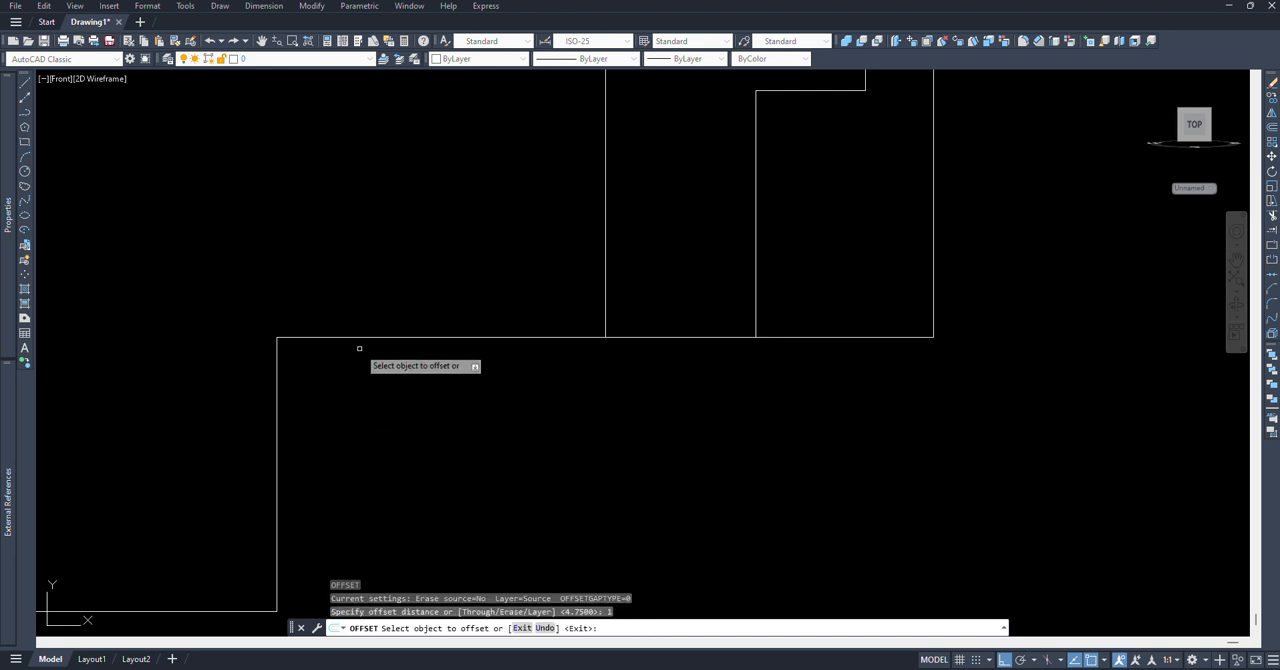
left_click(367, 338)
left_click(350, 452)
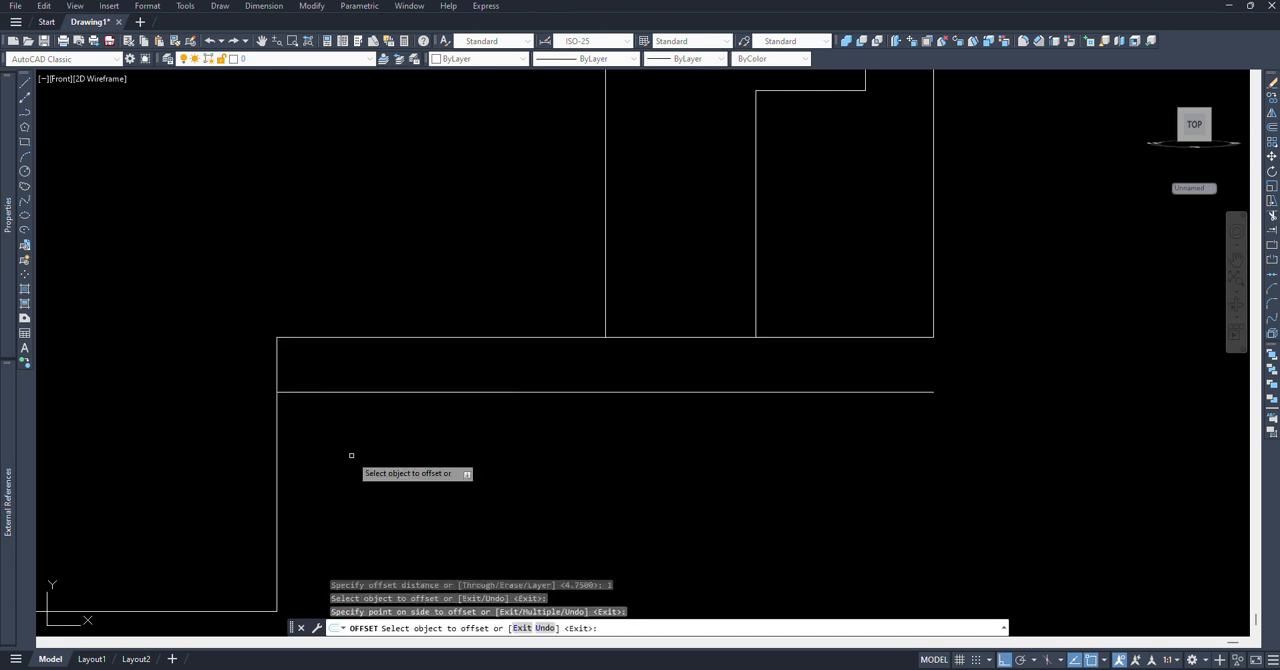
key("Return")
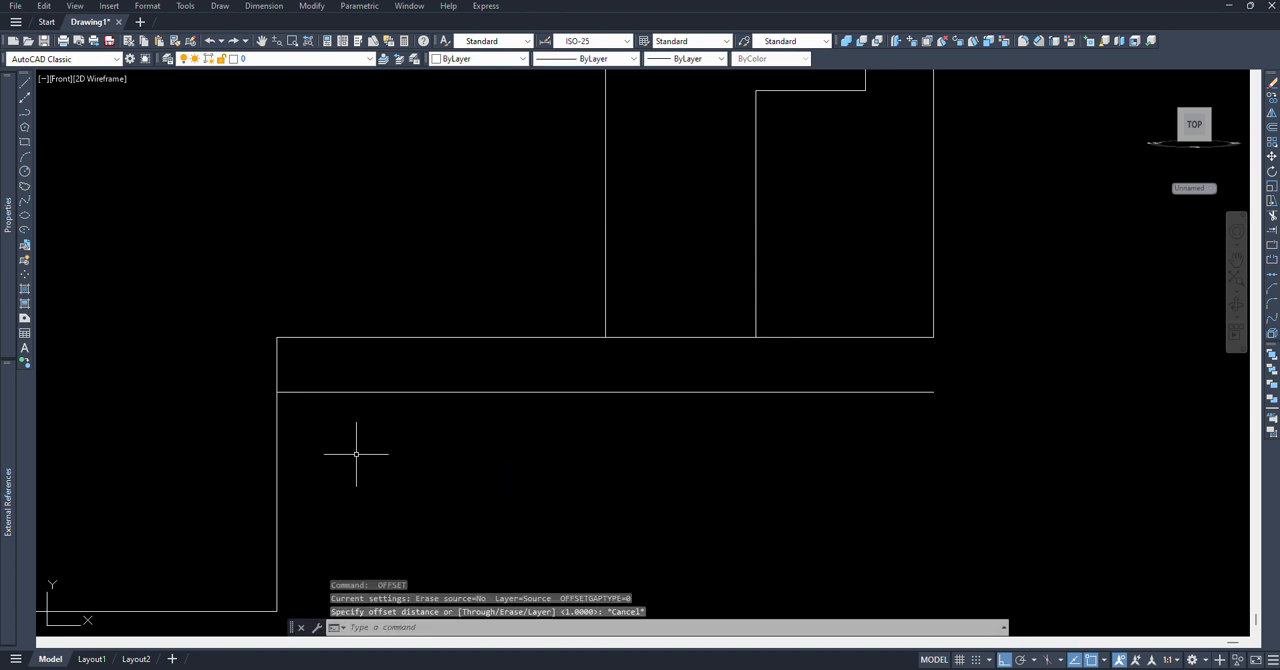
Step: Offset the tall section's vertical edge below the boss by 0.1 to the left, into the section
type("o")
key("Return")
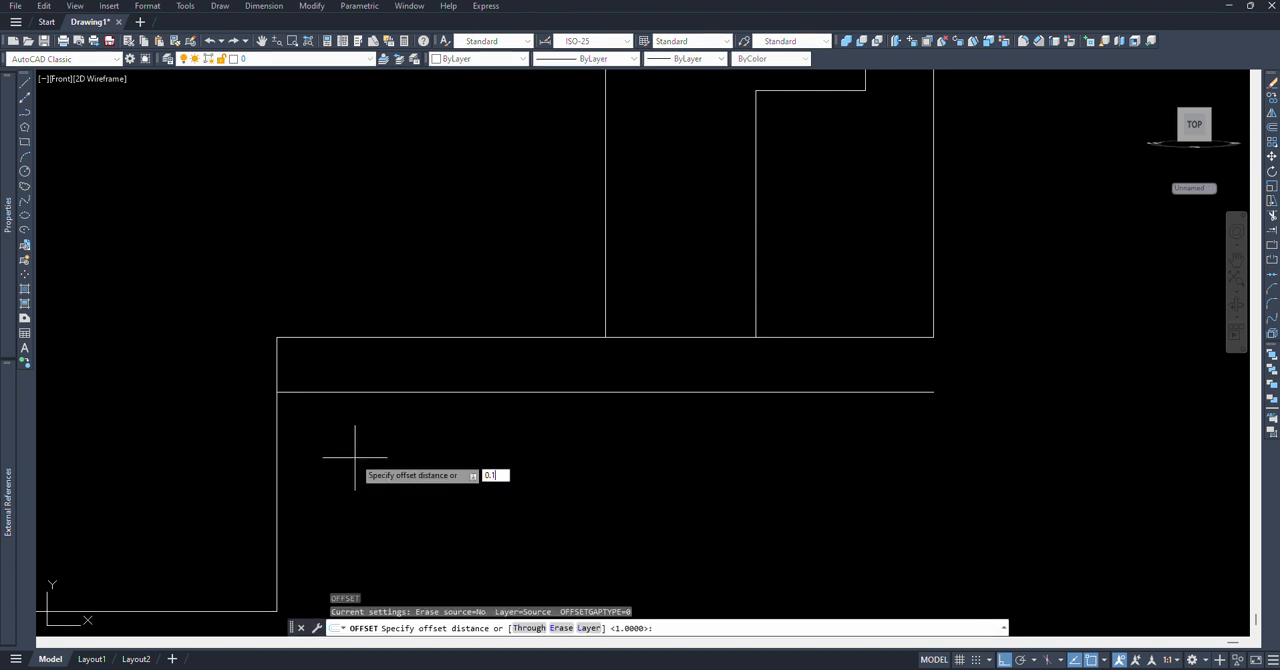
key("Return")
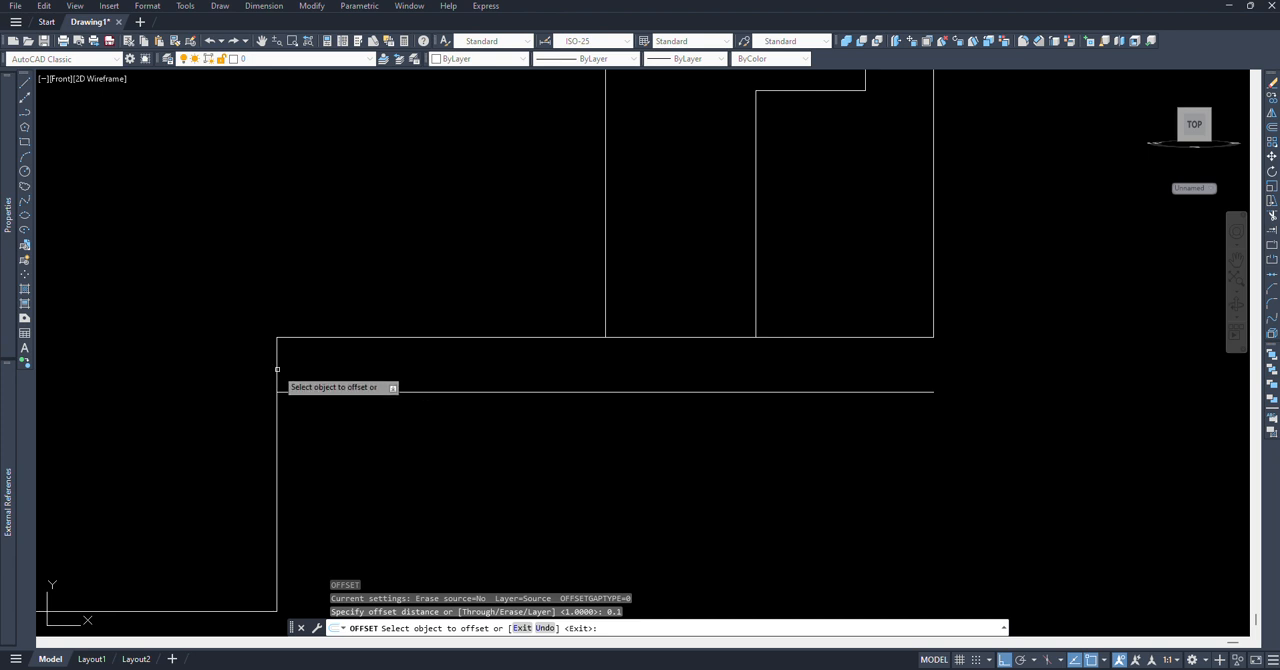
left_click(278, 370)
left_click(171, 394)
key("Return")
Step: Set the fillet radius to 0.2
scroll(240, 393, "up", 3)
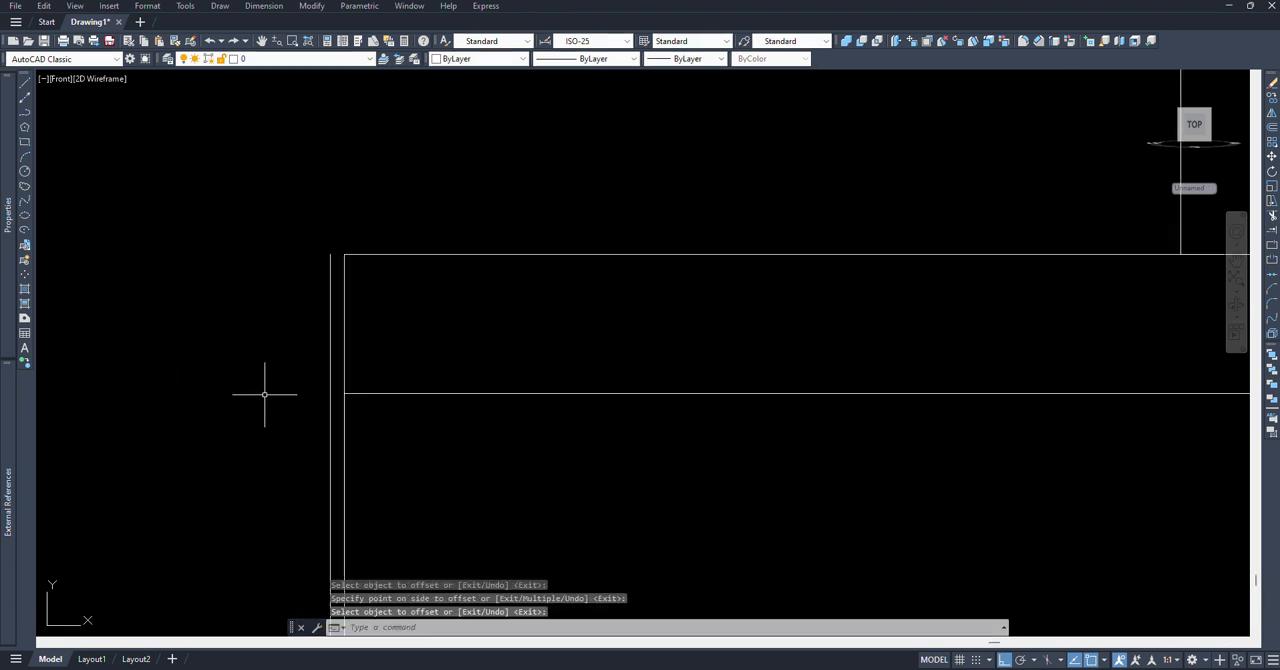
middle_click_drag(405, 386, 396, 424)
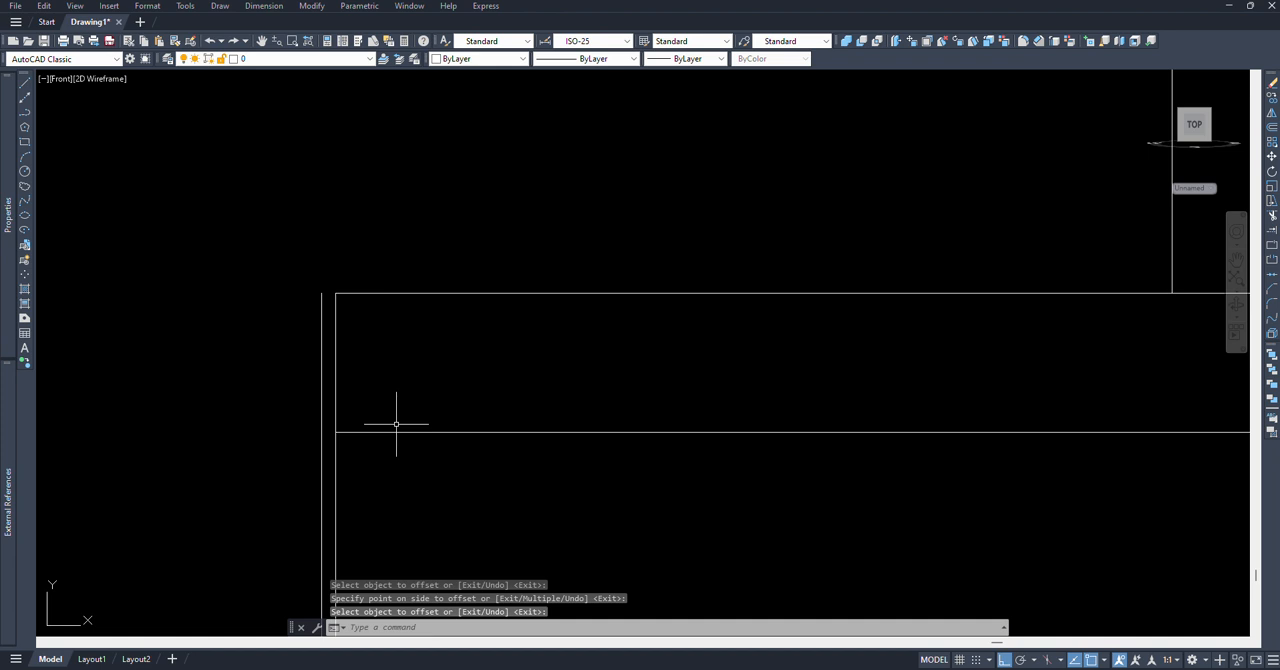
type("F")
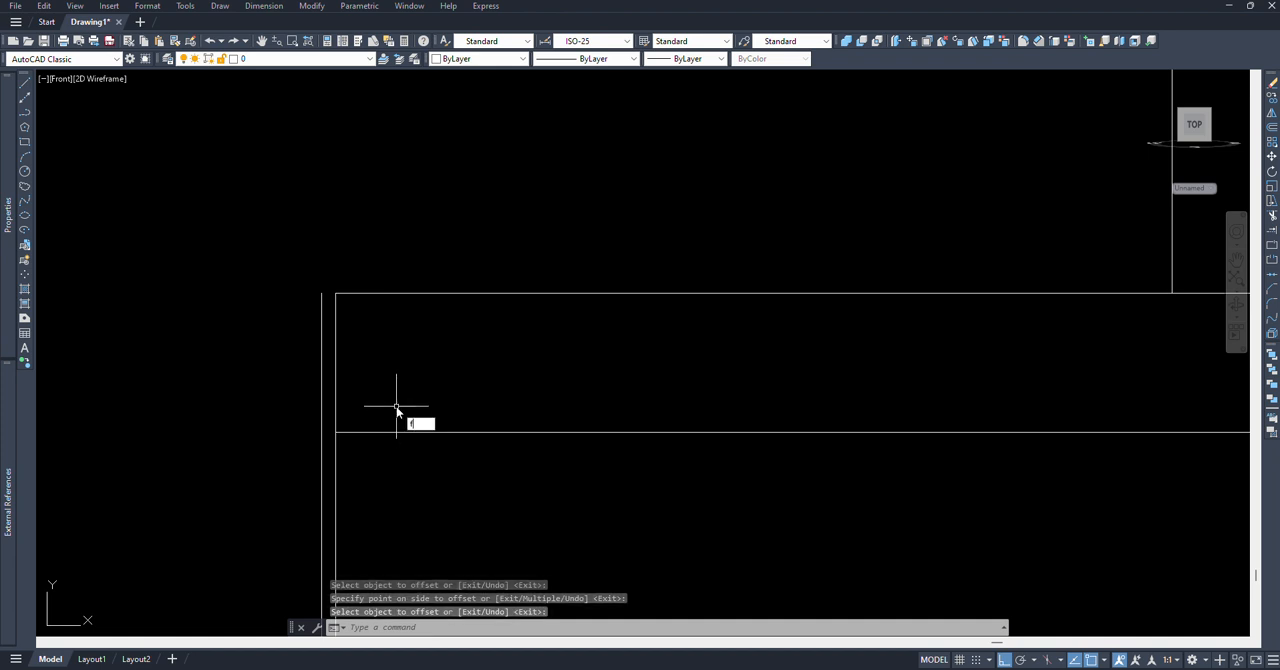
key("Return")
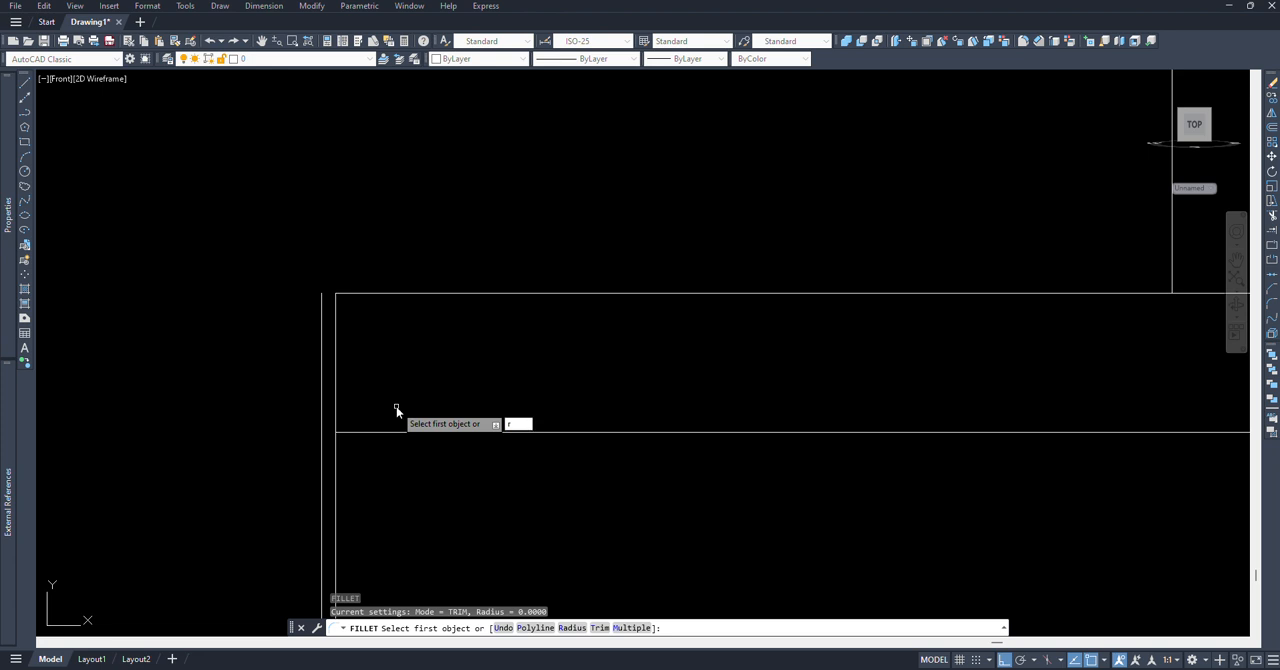
type("r")
key("Return")
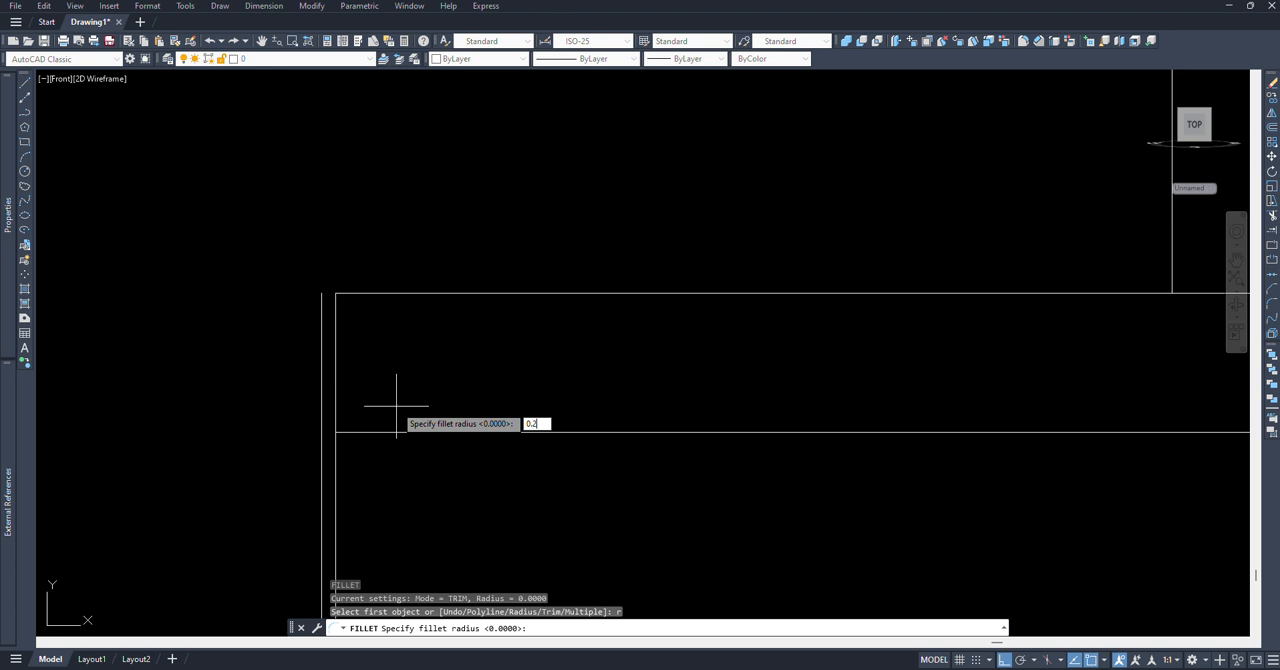
key("Return")
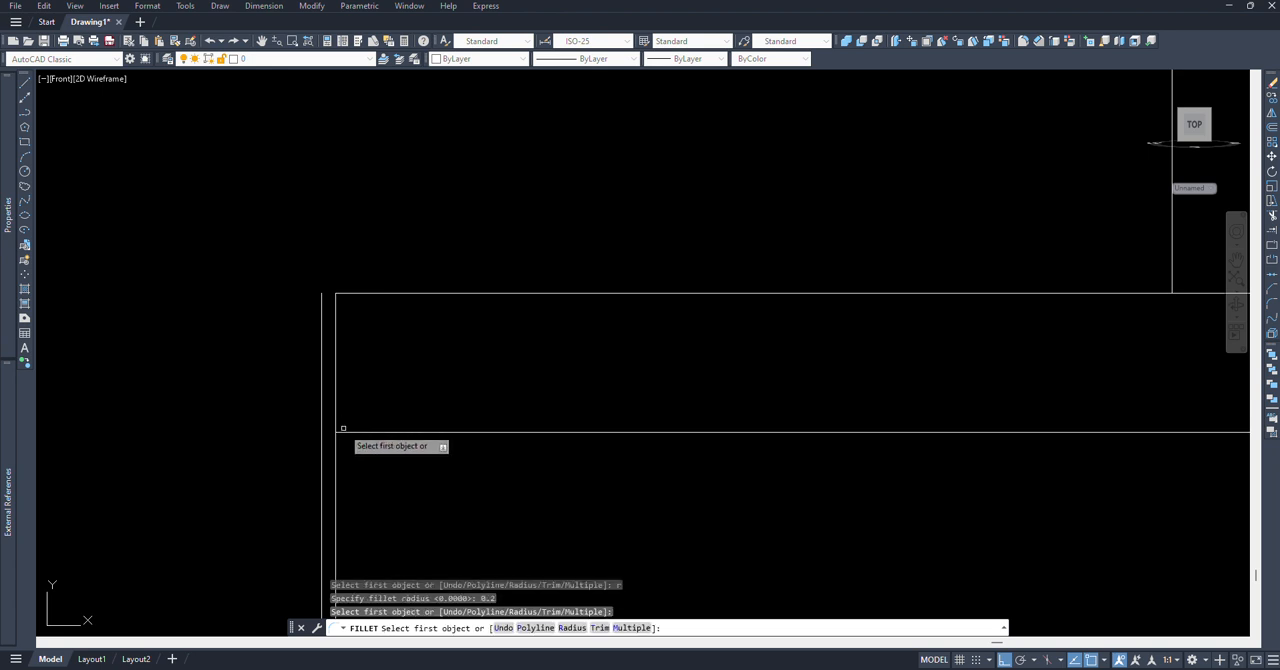
left_click(340, 432)
key("Escape")
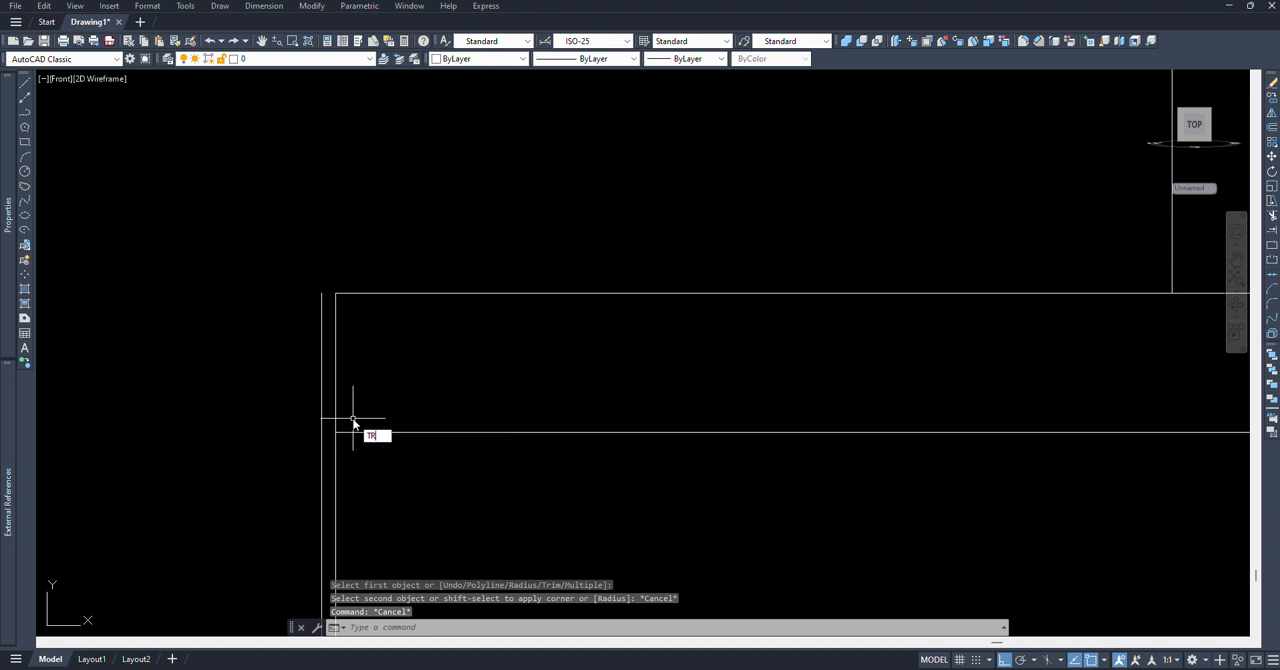
Step: Trim the tall section's edge alongside the offset groove line and the part of the lower horizontal offset line outside the section
key("Return")
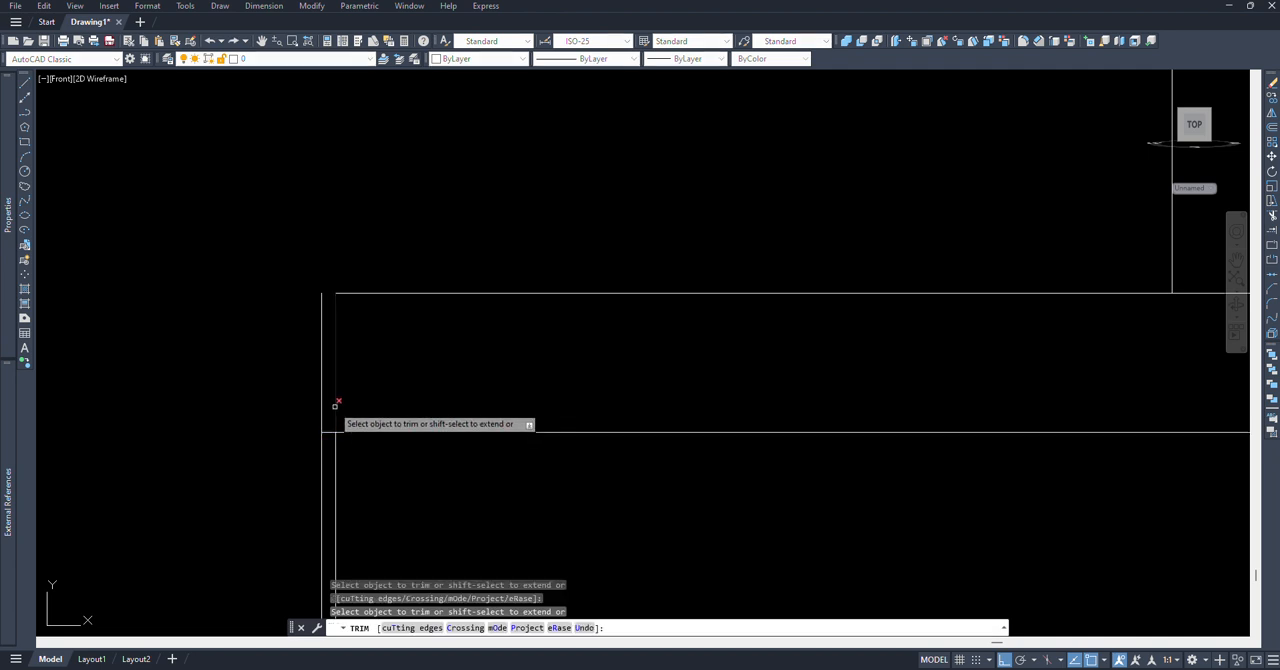
left_click(335, 404)
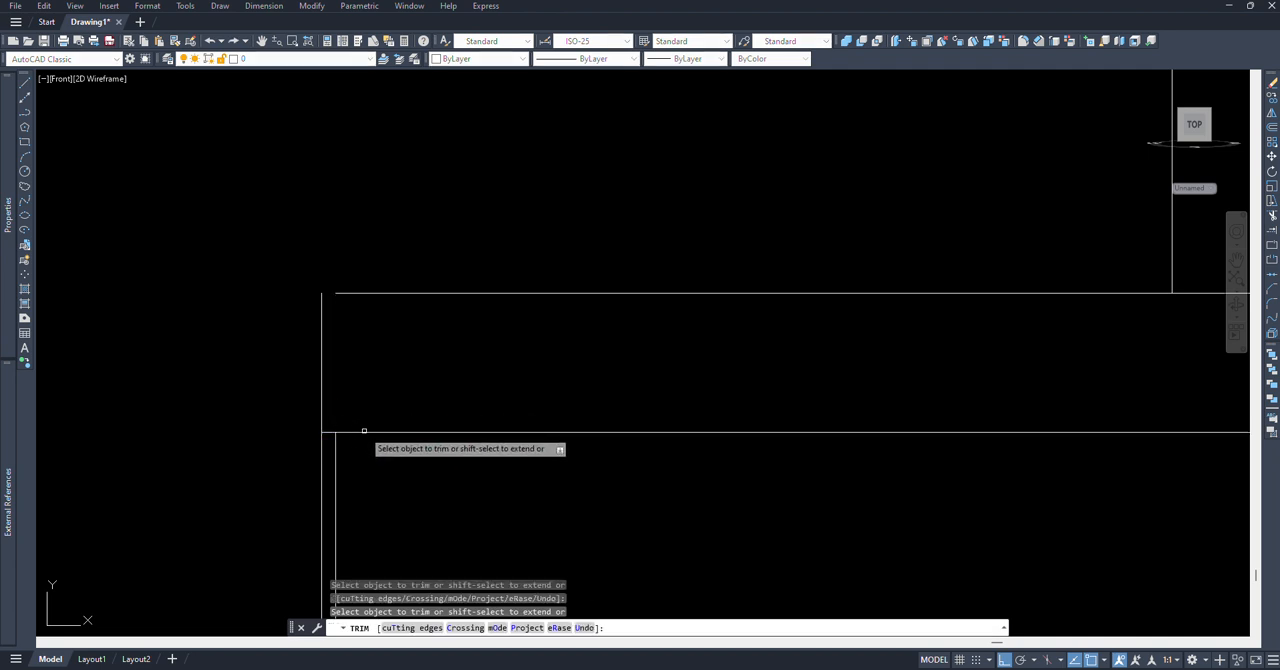
left_click(358, 433)
key("Return")
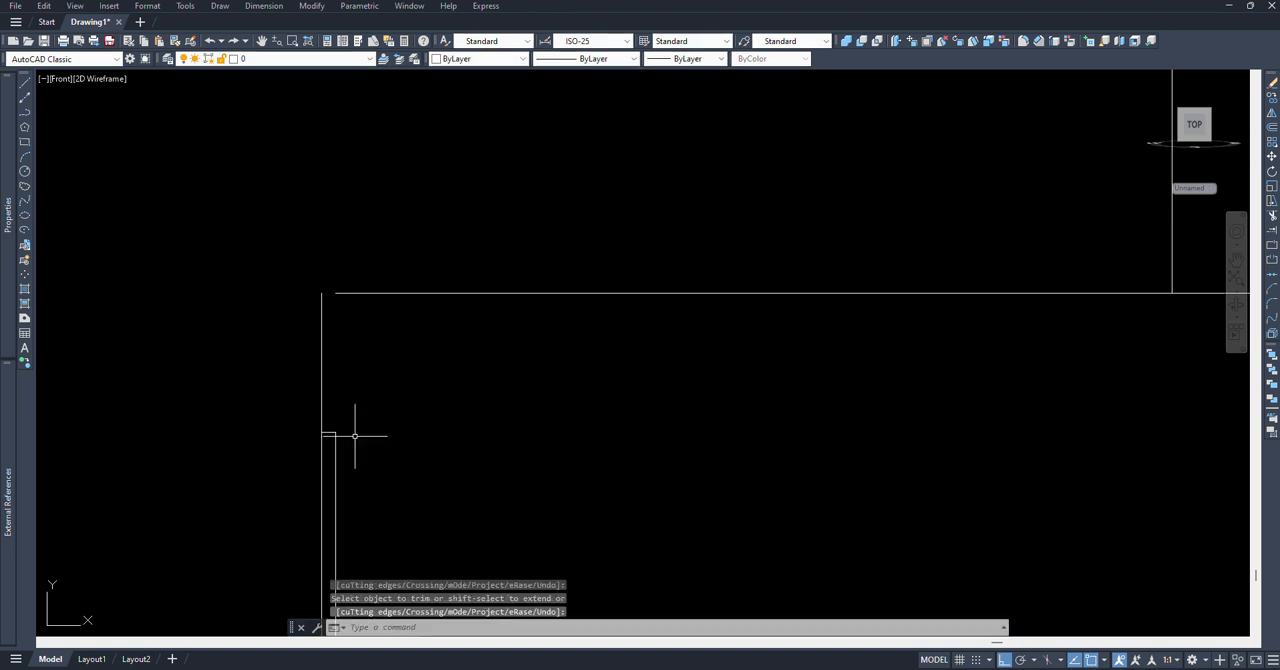
middle_click_drag(354, 434, 372, 411)
type("f")
key("Return")
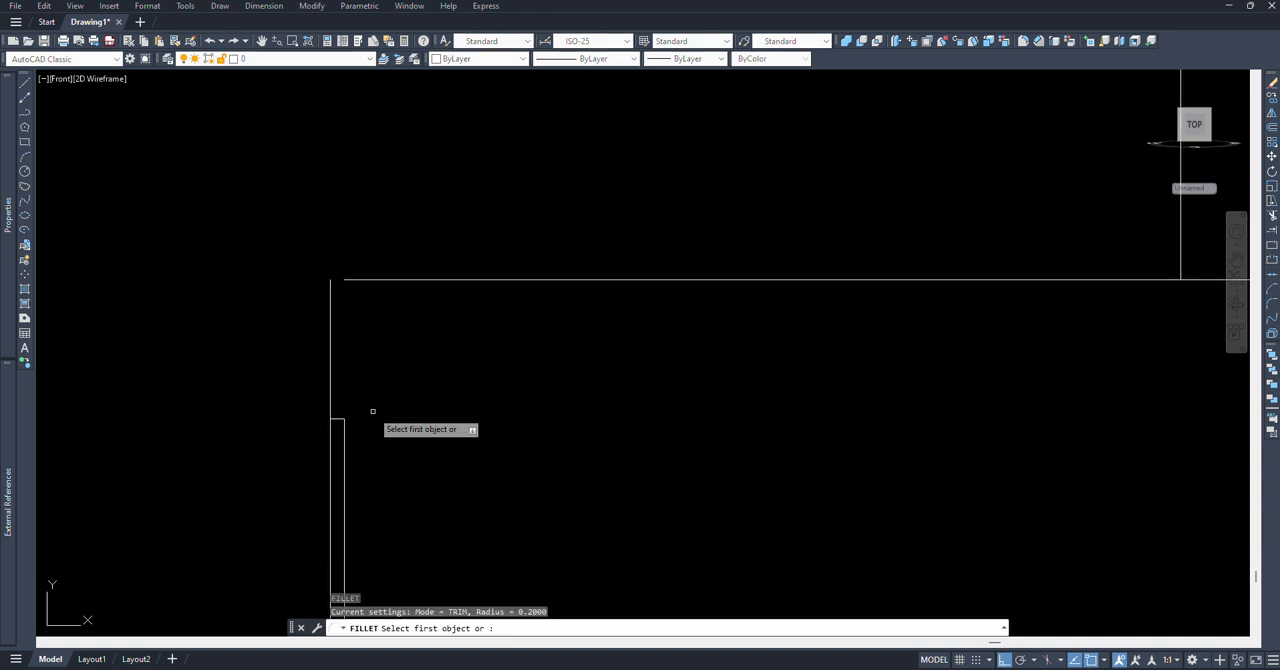
type("r")
key("Return")
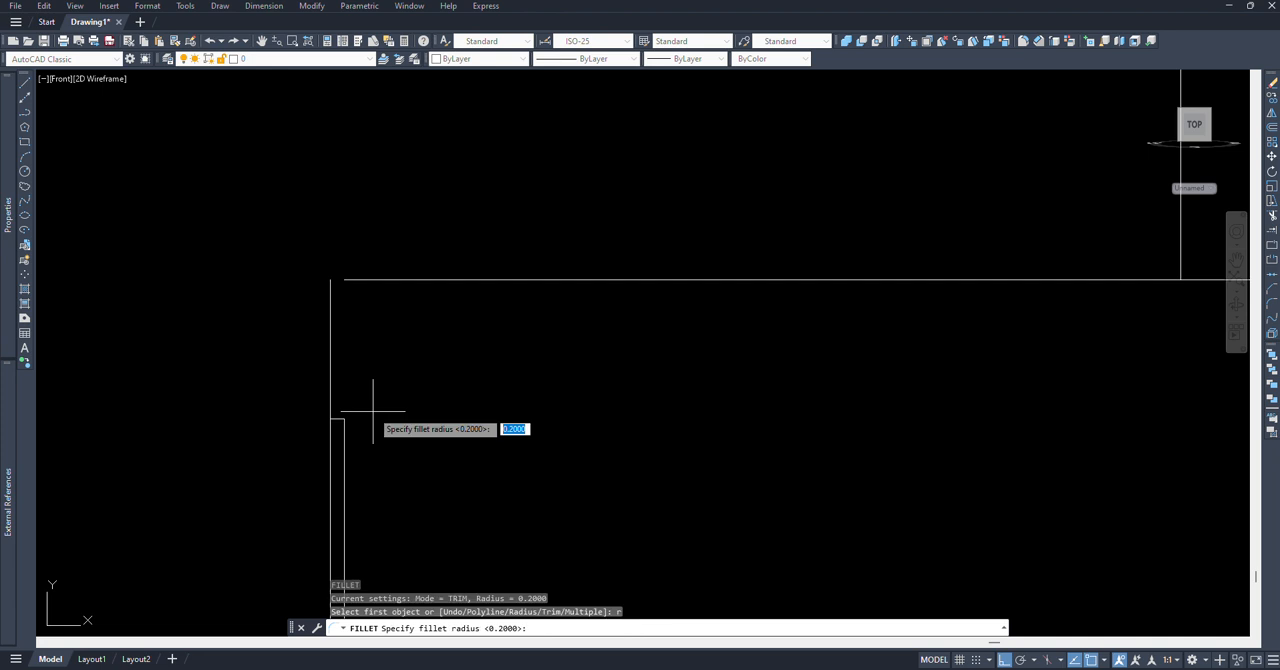
key("Return")
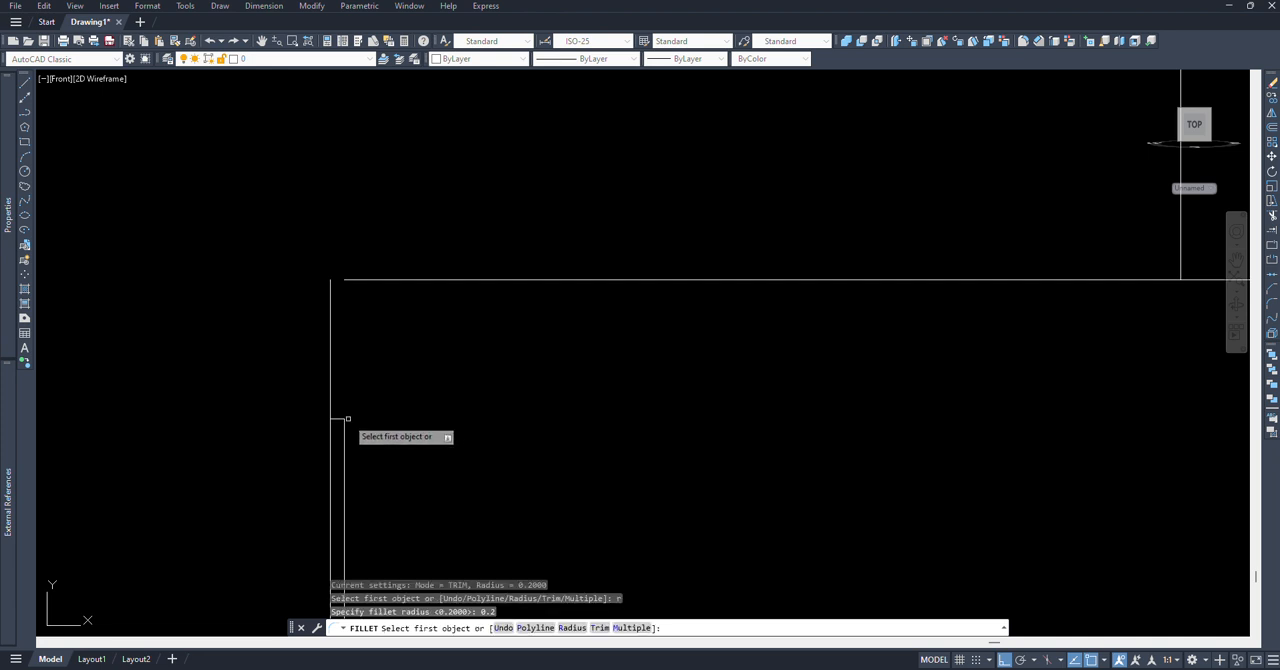
left_click(331, 400)
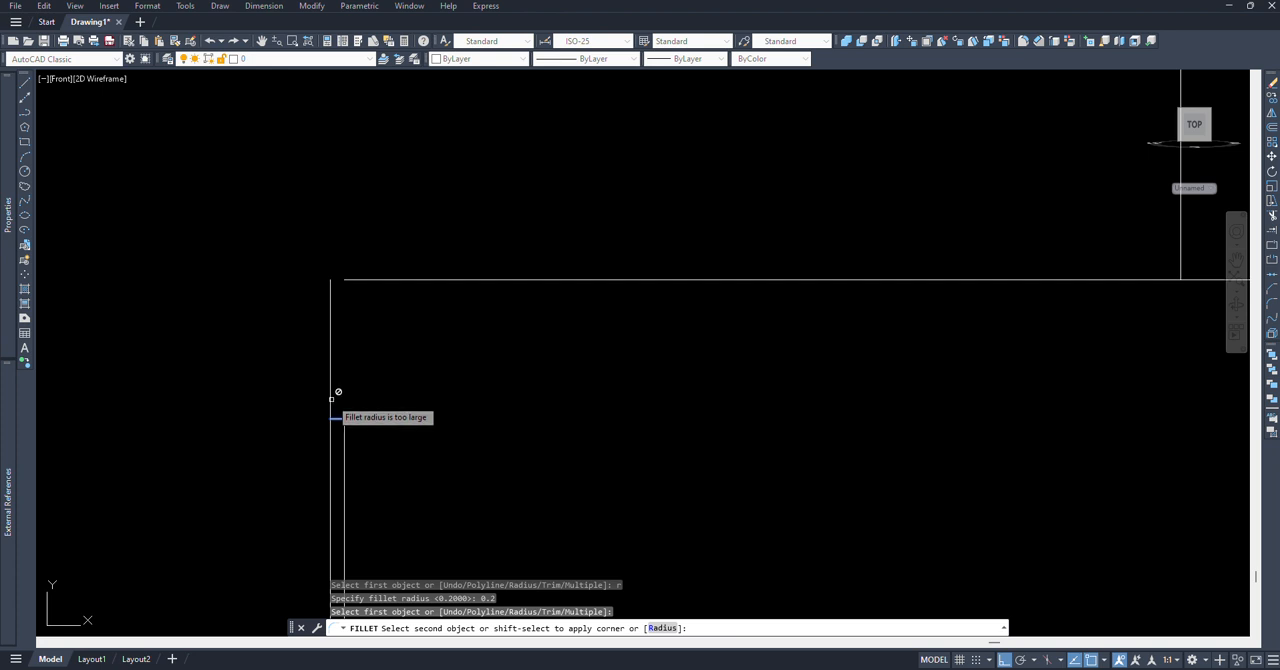
key("Escape")
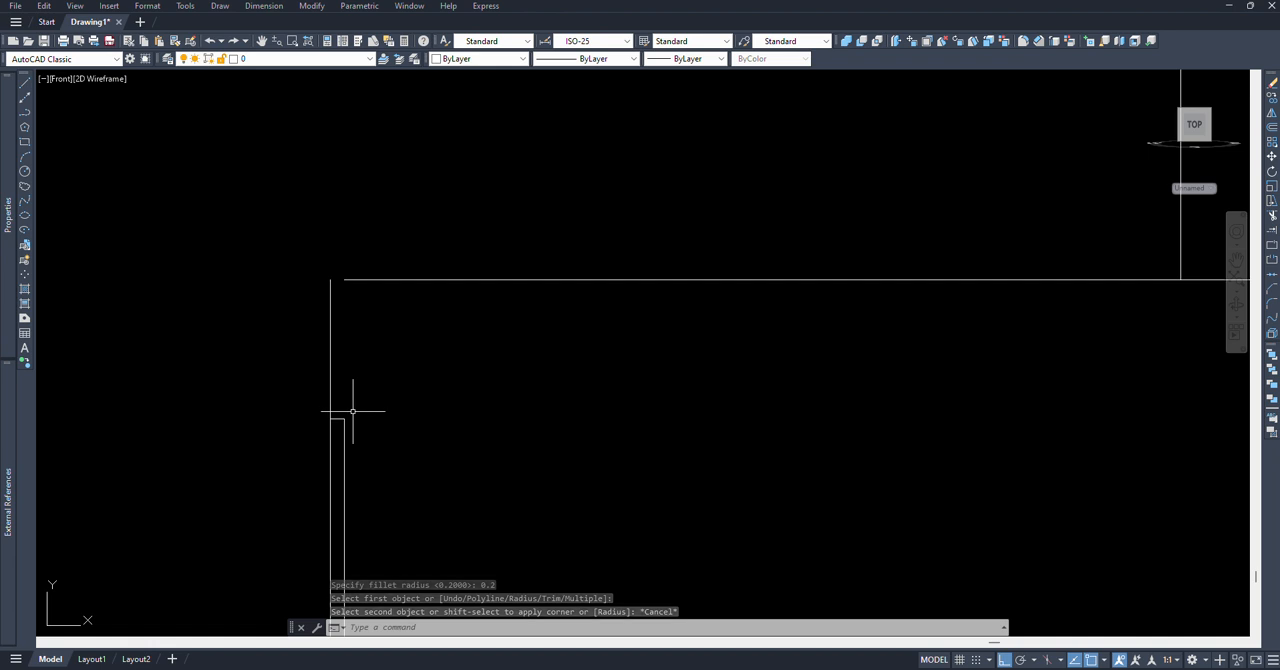
Step: Trim the vertical 0.1 offset line below the short horizontal end of the relief groove
scroll(345, 420, "up", 4)
scroll(318, 400, "down", 3)
type("TR")
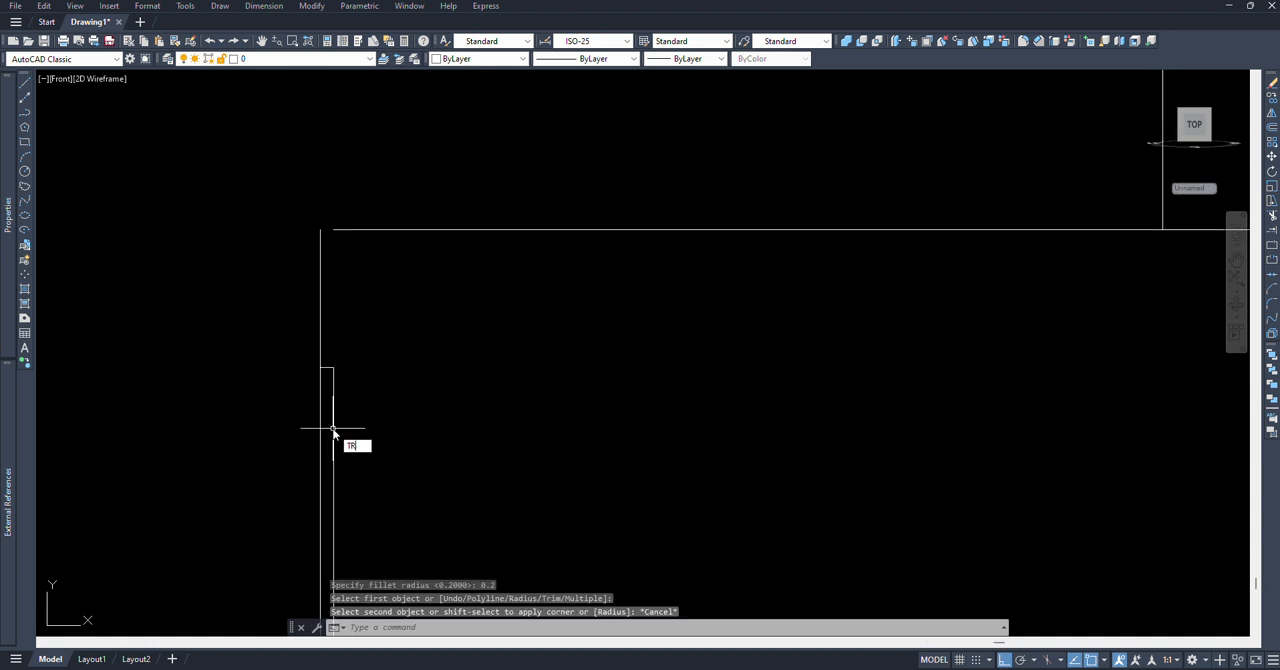
key("Return")
left_click(320, 406)
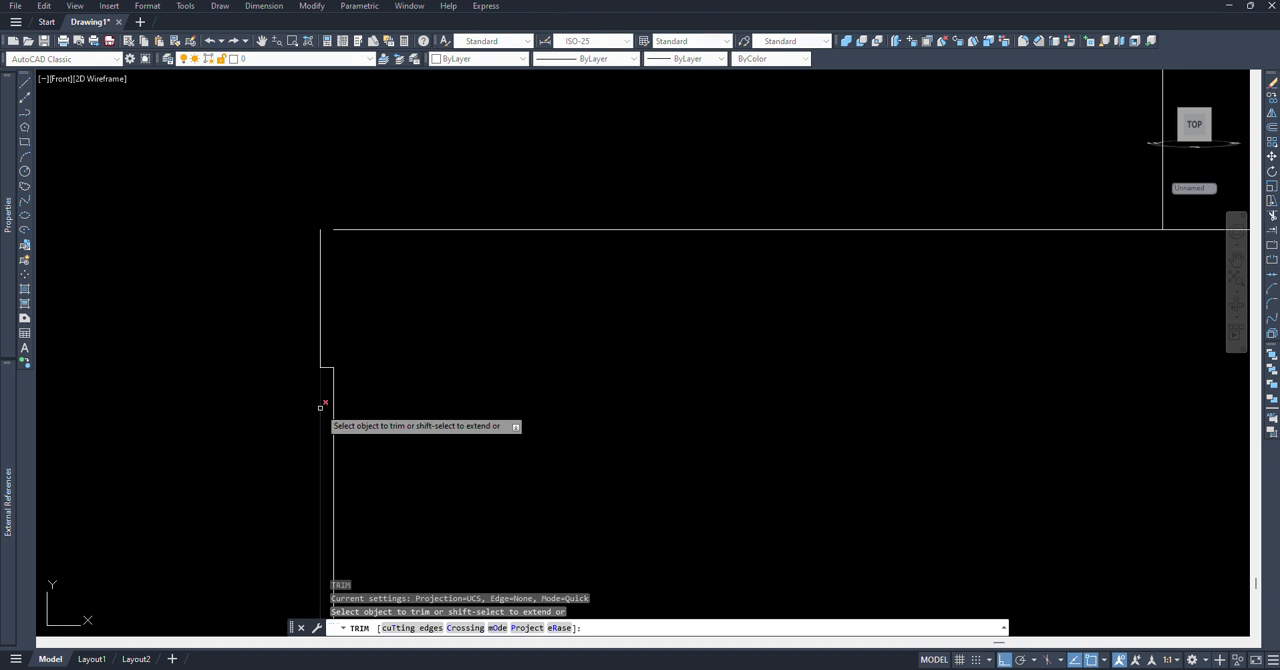
Step: Fillet the groove's vertical line and the boss's lower horizontal edge with a radius of 0.2
scroll(381, 363, "down", 3)
scroll(400, 370, "up", 5)
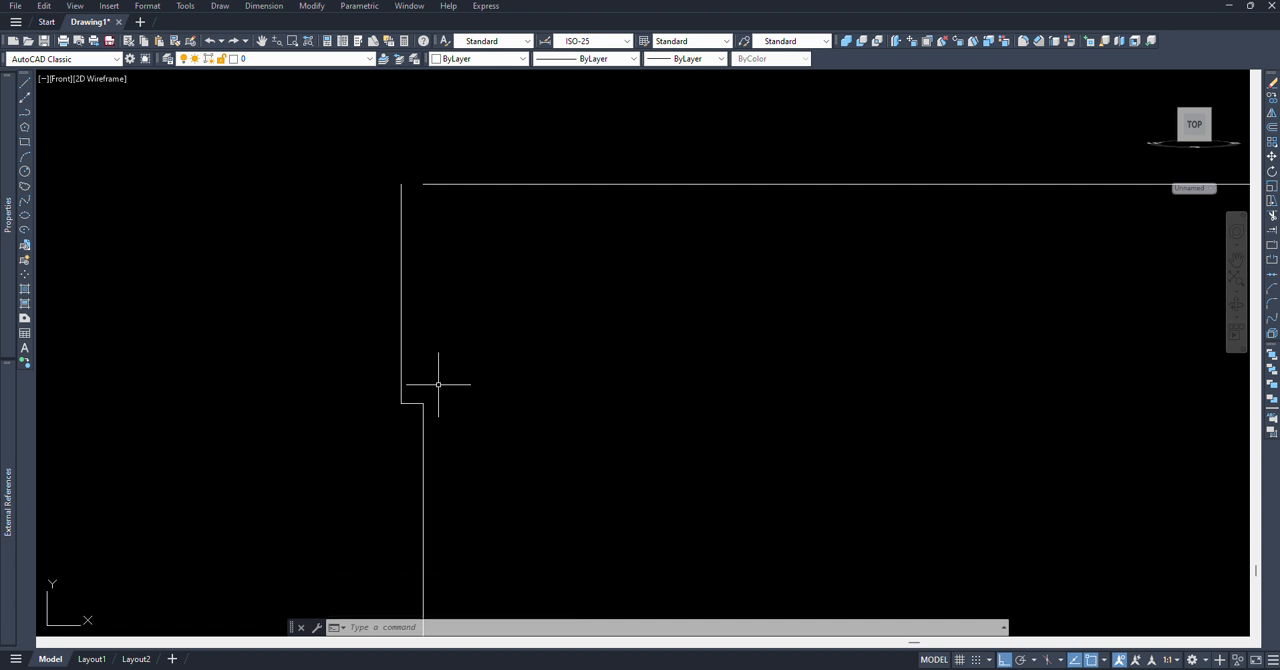
key("Return")
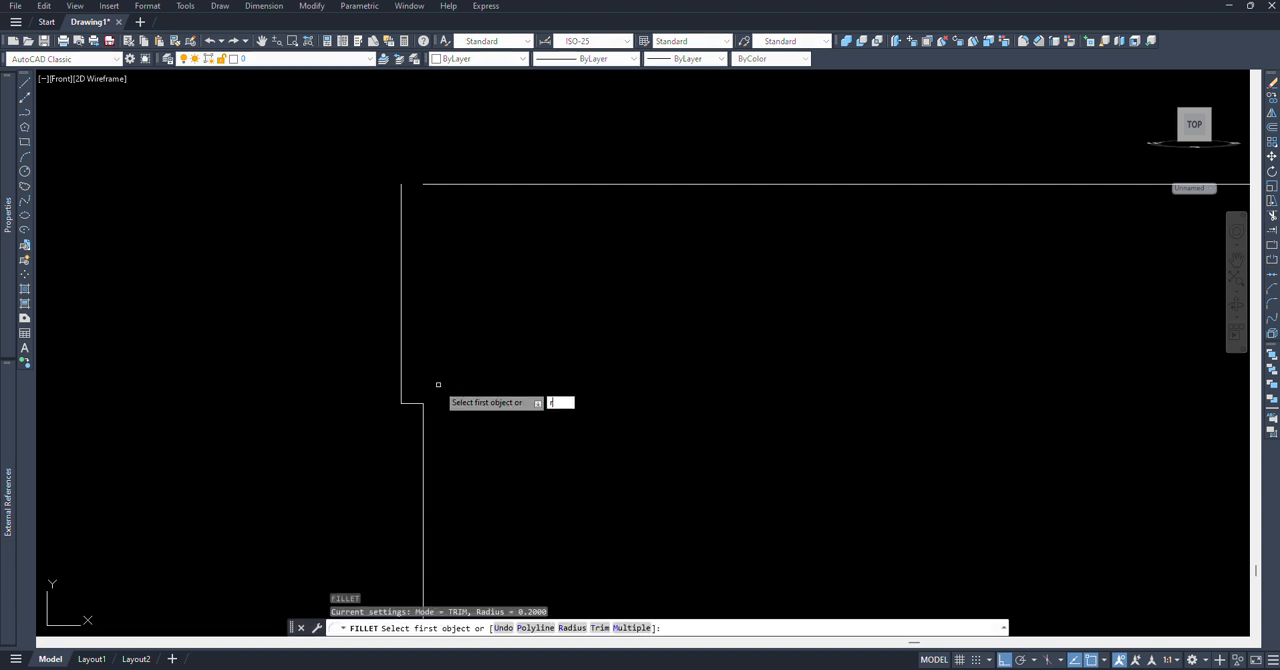
type("r")
key("Return")
type("0.2")
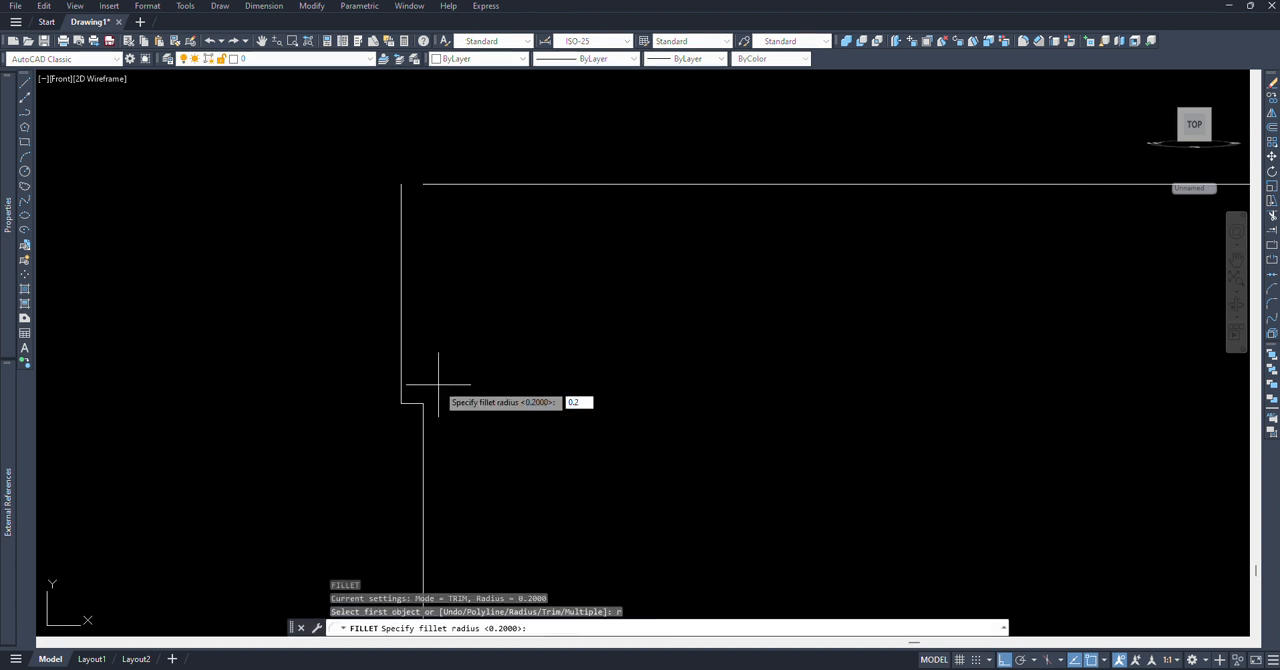
key("Return")
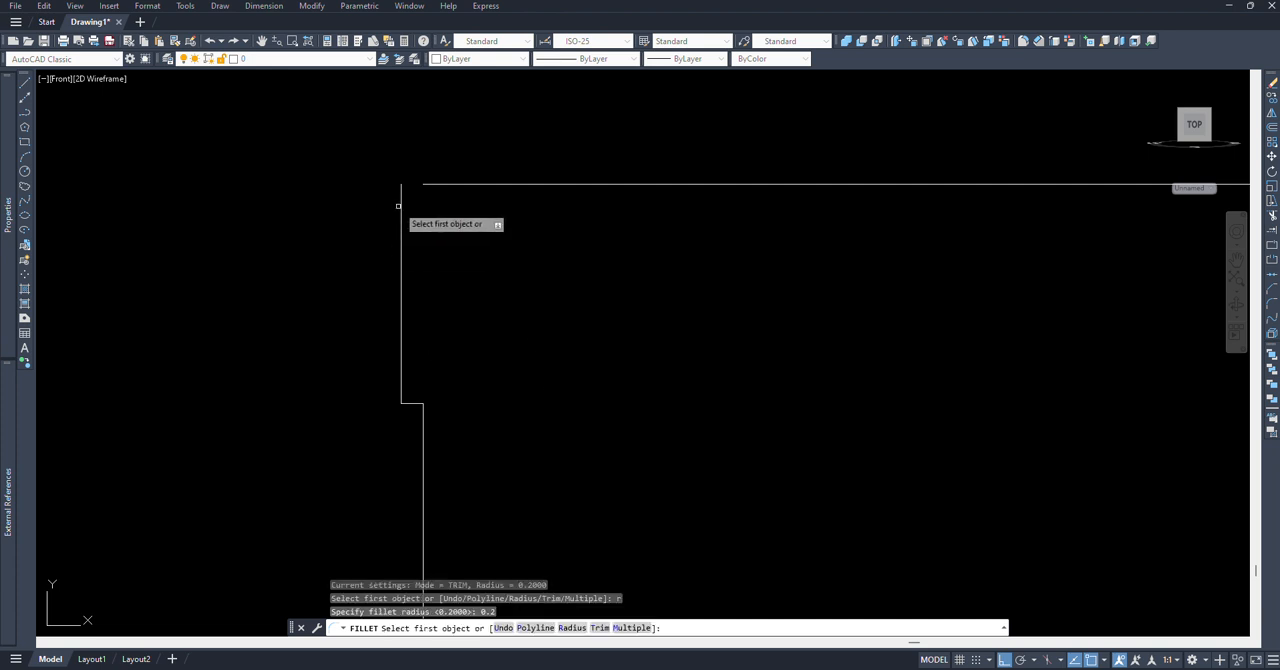
left_click(401, 206)
left_click(436, 184)
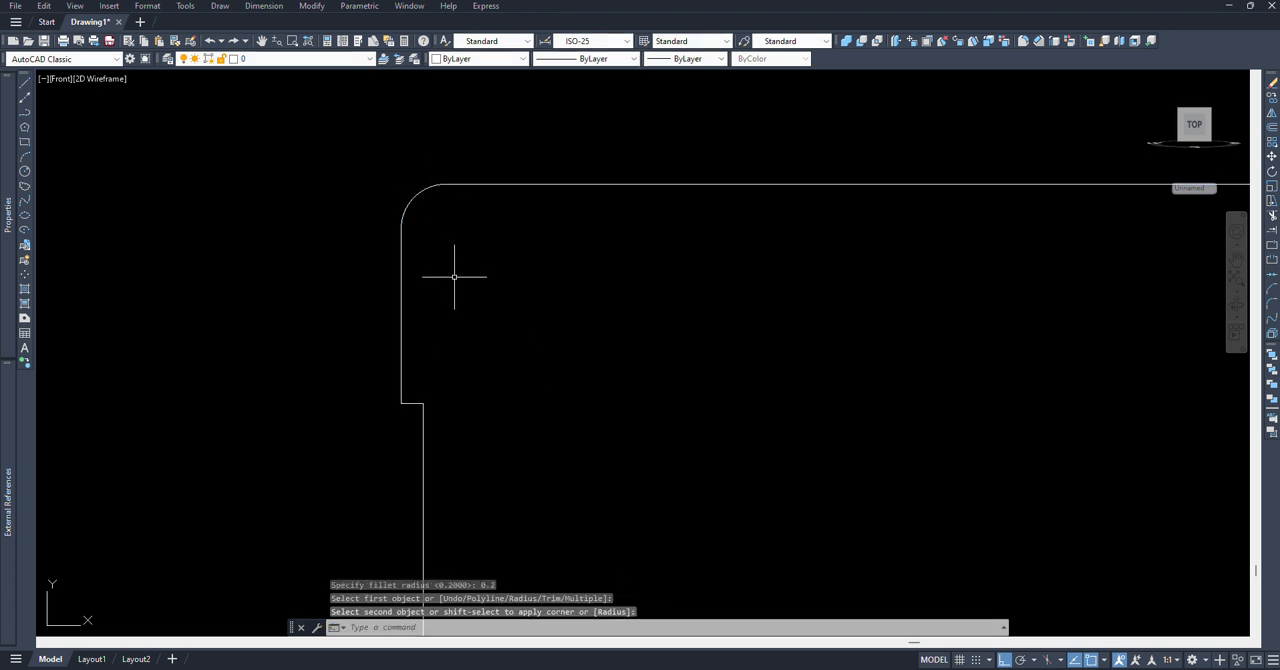
Step: Fillet the lower corner of the relief groove with a radius of 0.1
key("Return")
type("r")
key("Return")
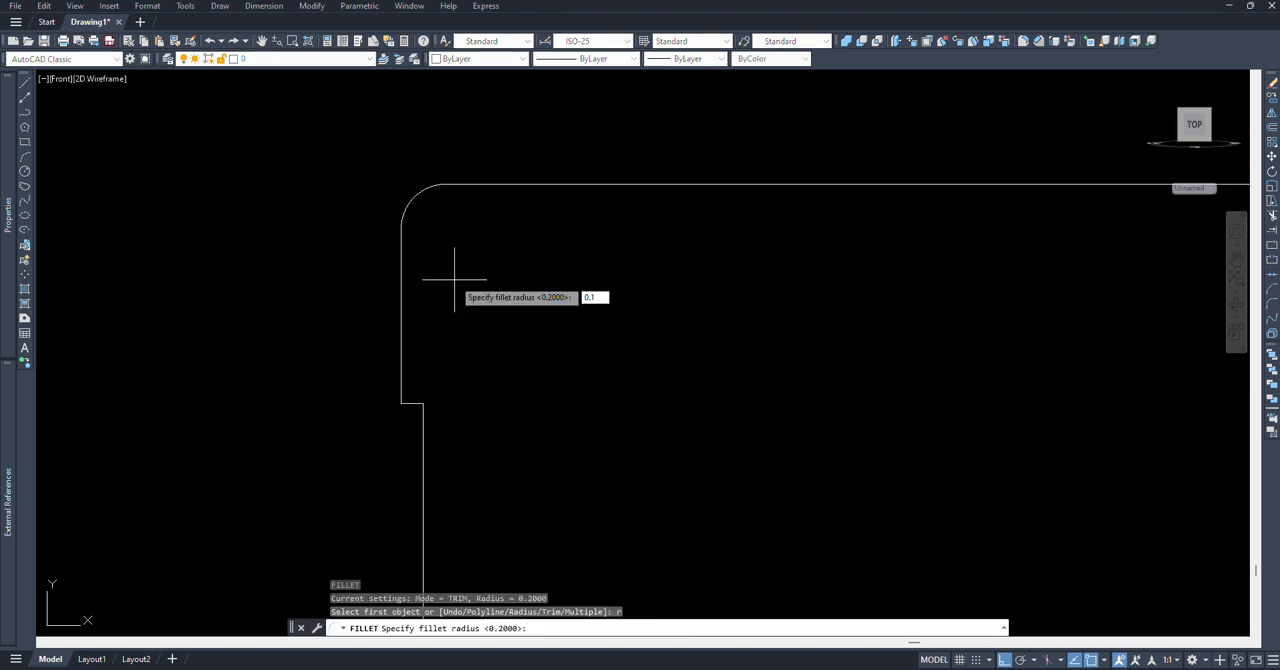
key("Return")
left_click(403, 388)
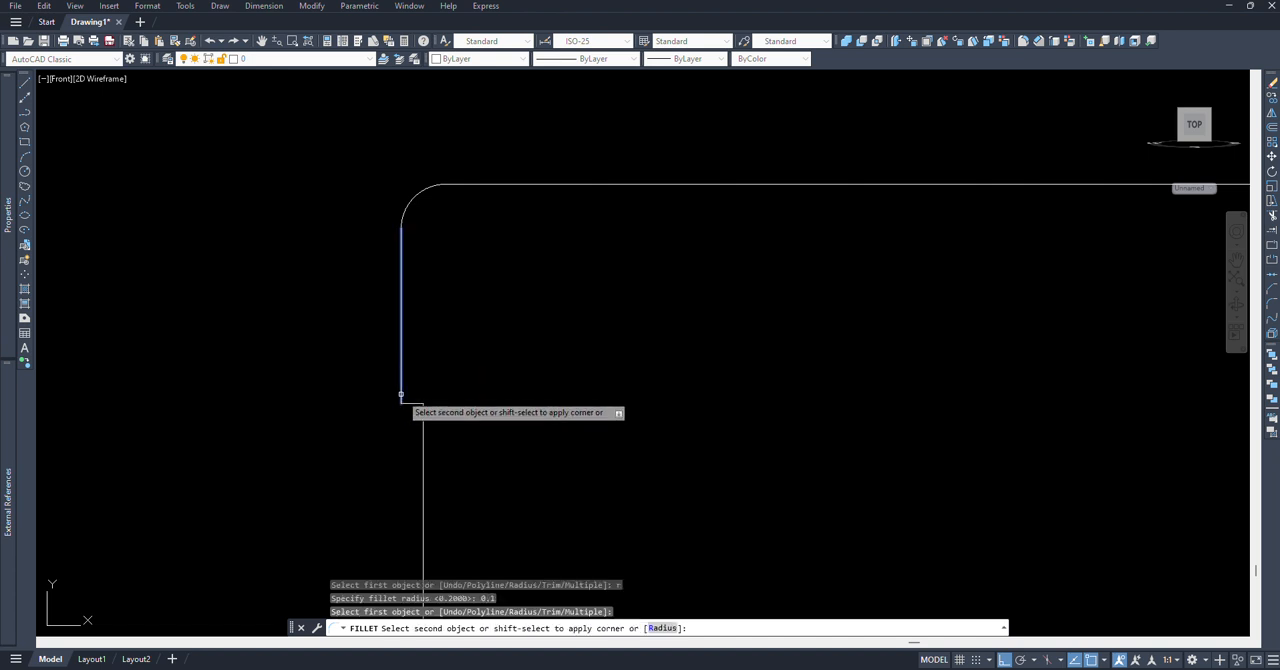
left_click(421, 410)
Step: Chamfer the boss's lower outer corner with both distances set to 0.5
scroll(455, 362, "down", 4)
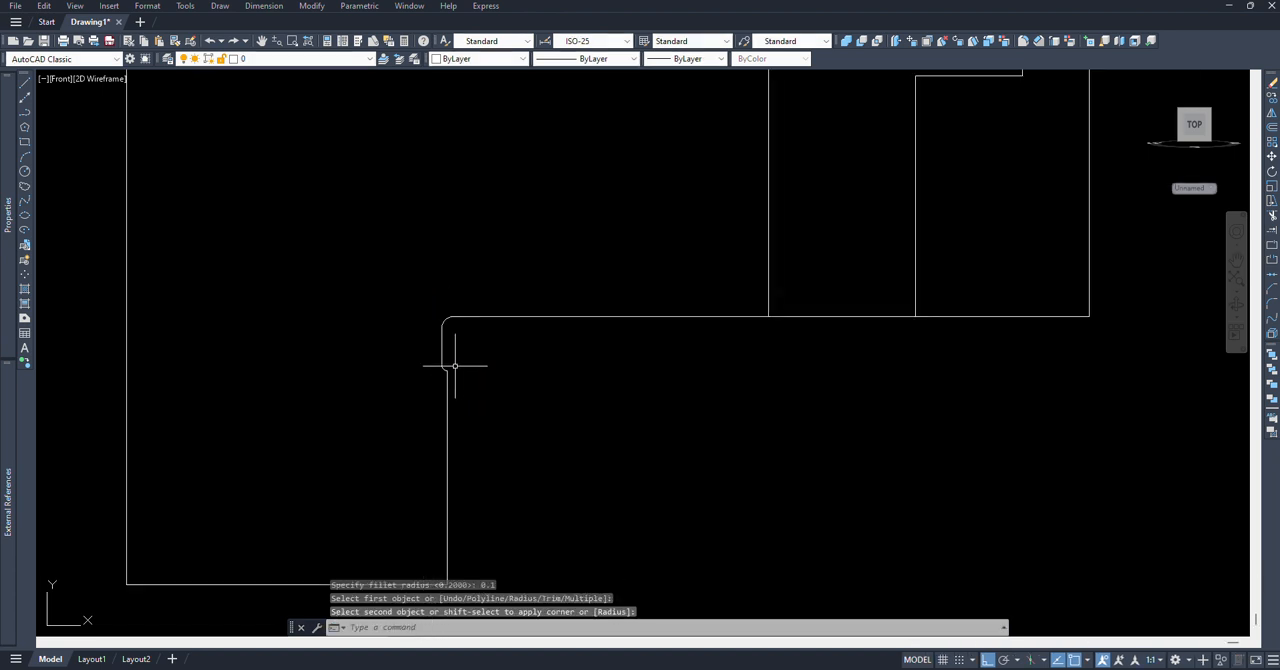
middle_click_drag(495, 387, 504, 424)
scroll(473, 421, "down", 4)
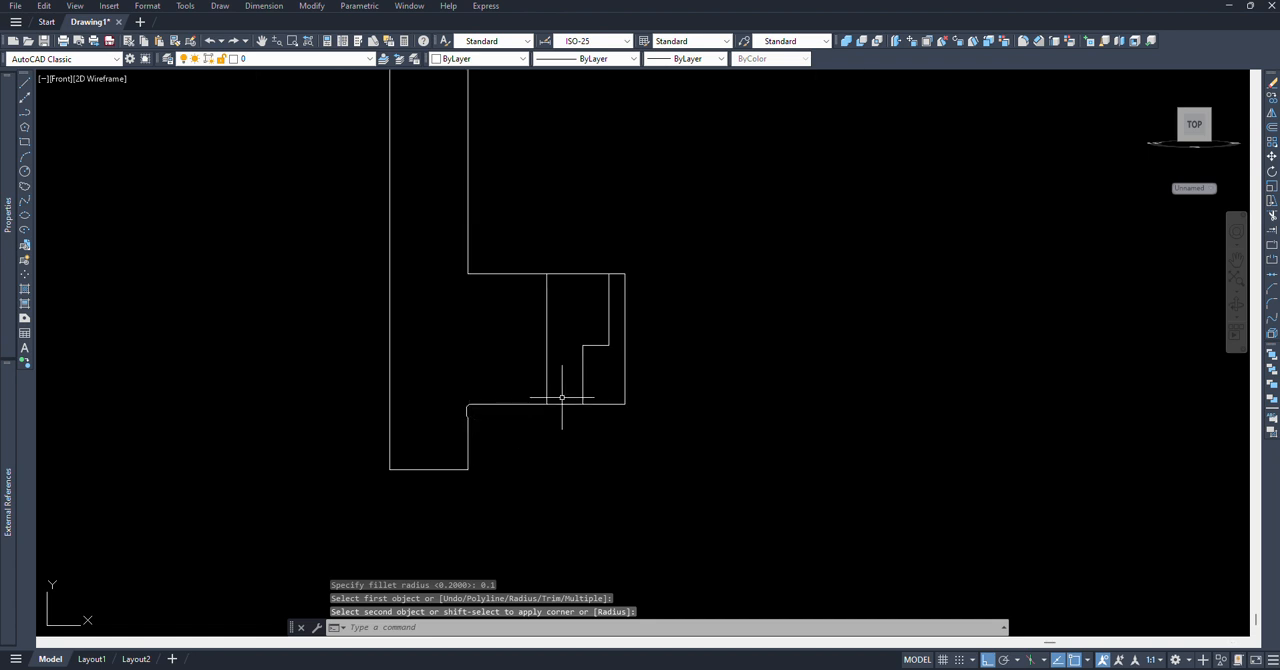
type("c")
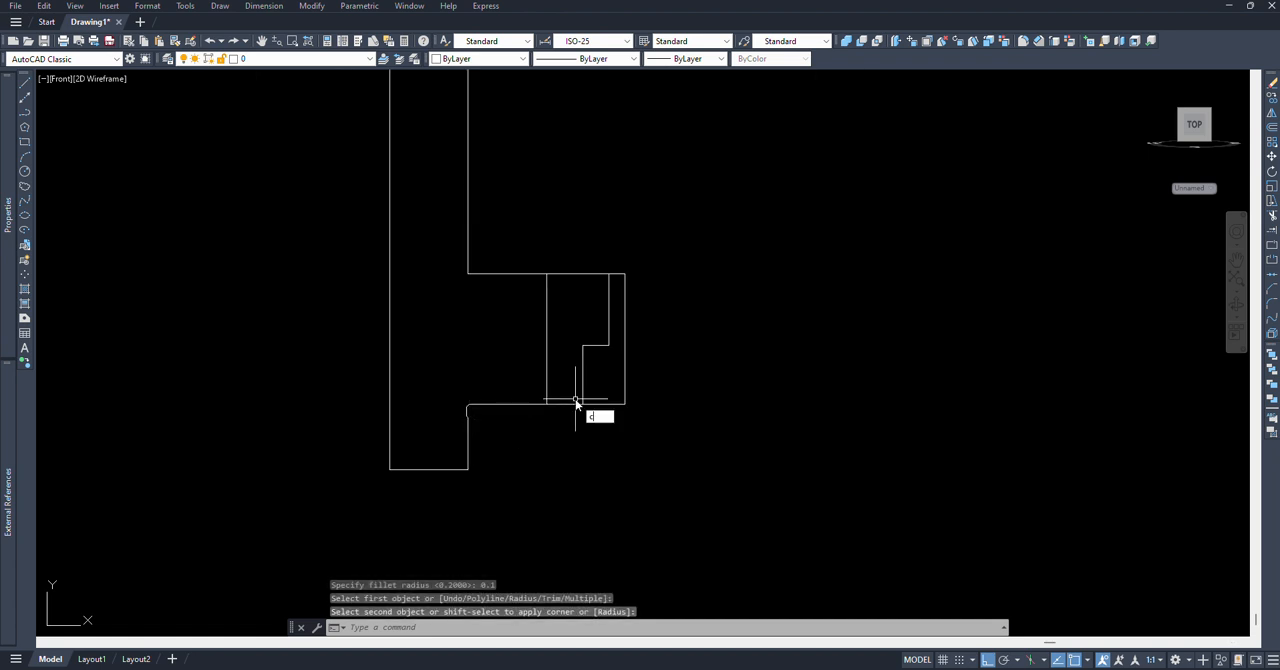
type("ha")
key("Return")
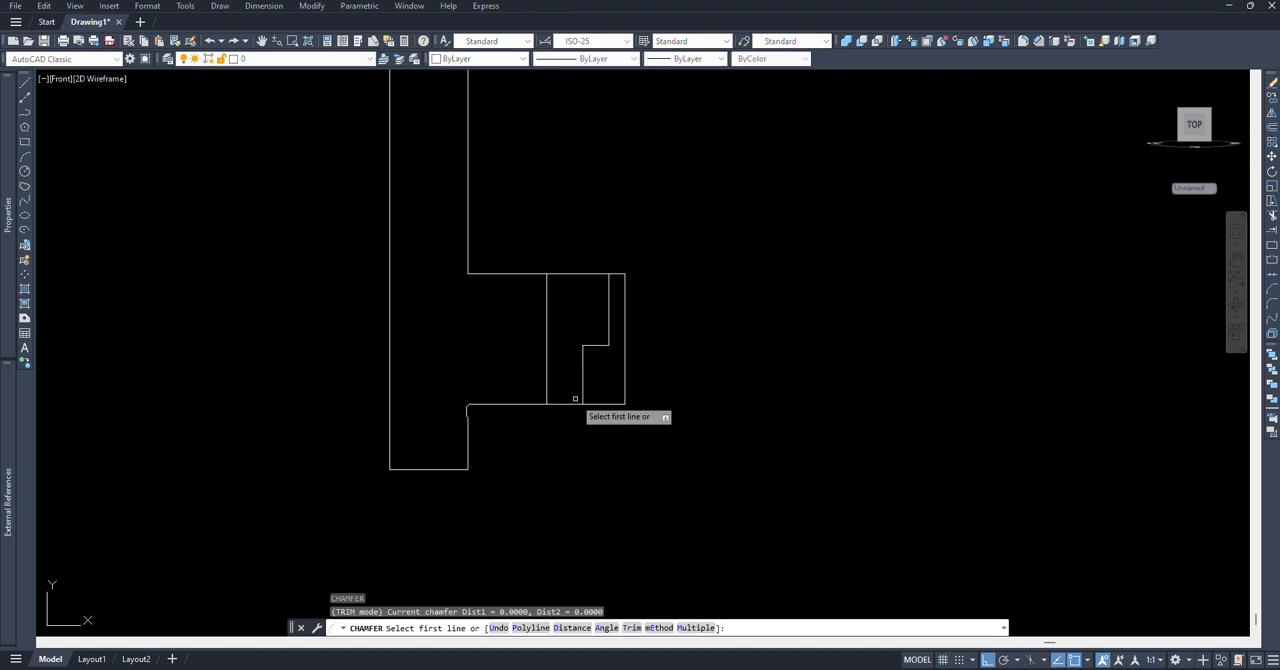
type("d")
key("Return")
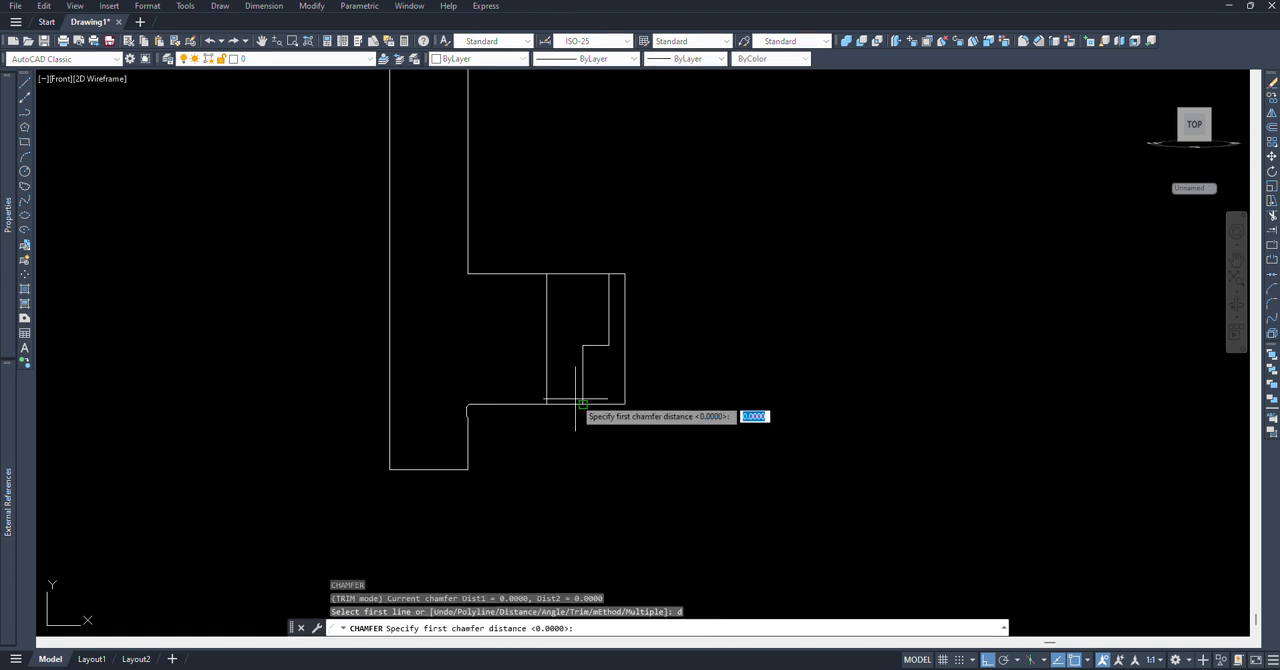
type("0.5")
key("Return")
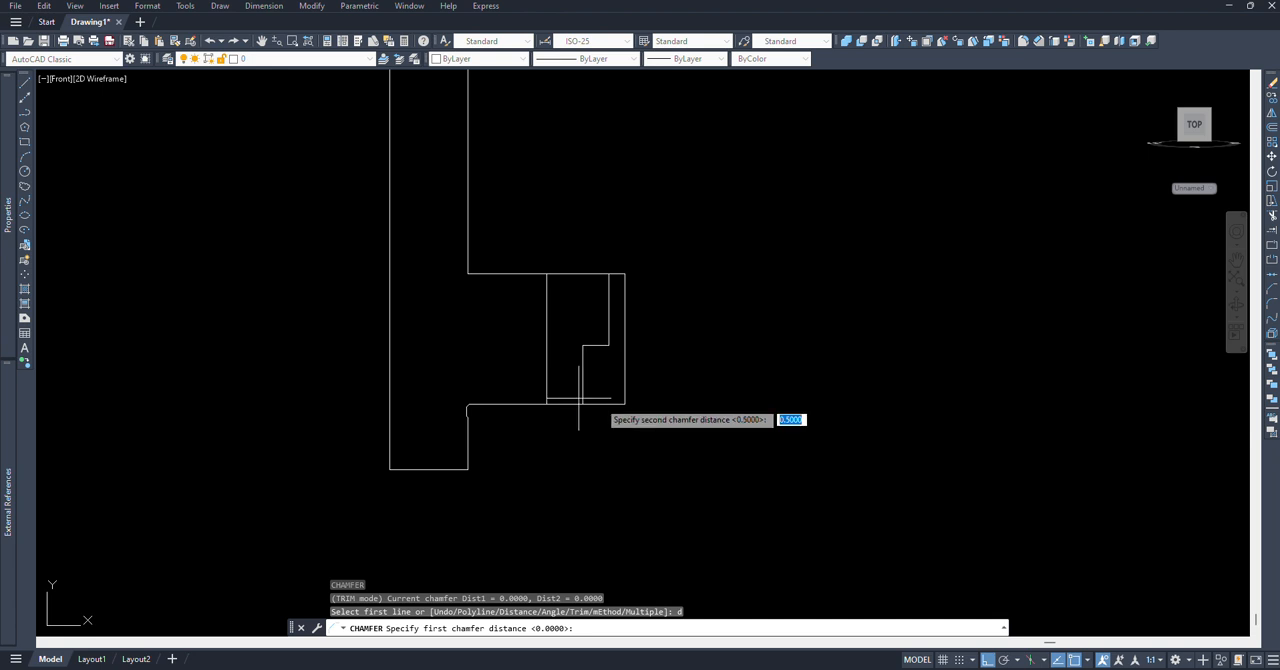
key("Return")
left_click(605, 403)
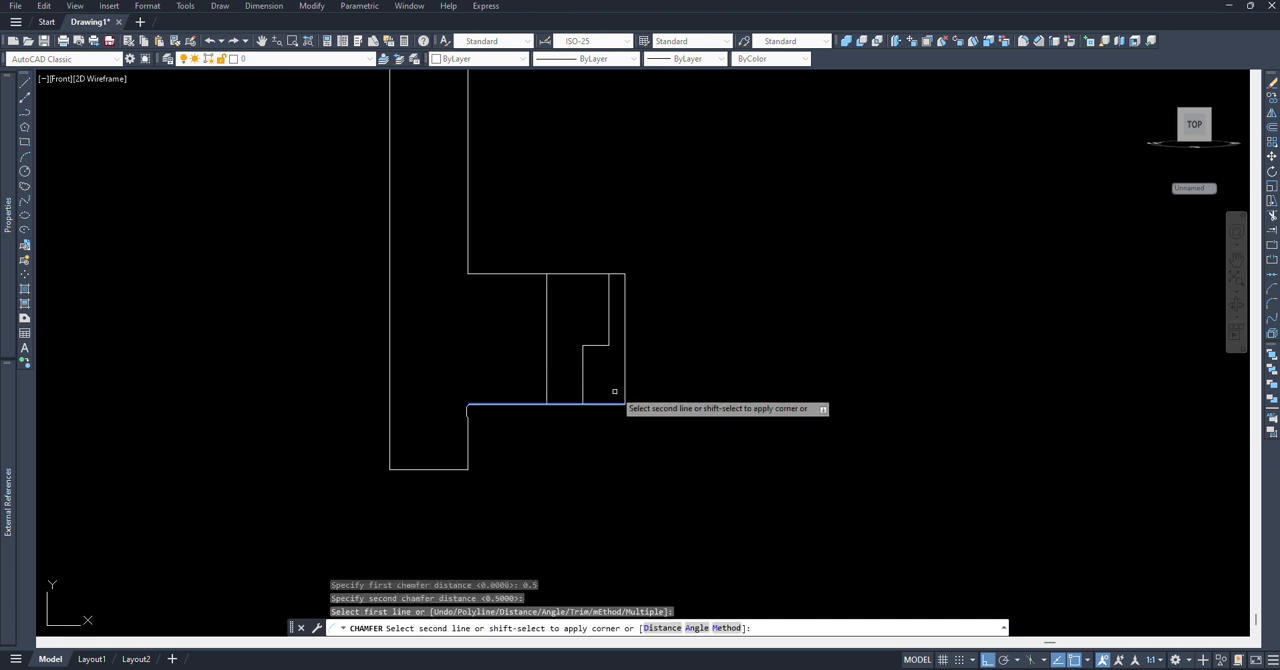
left_click(625, 390)
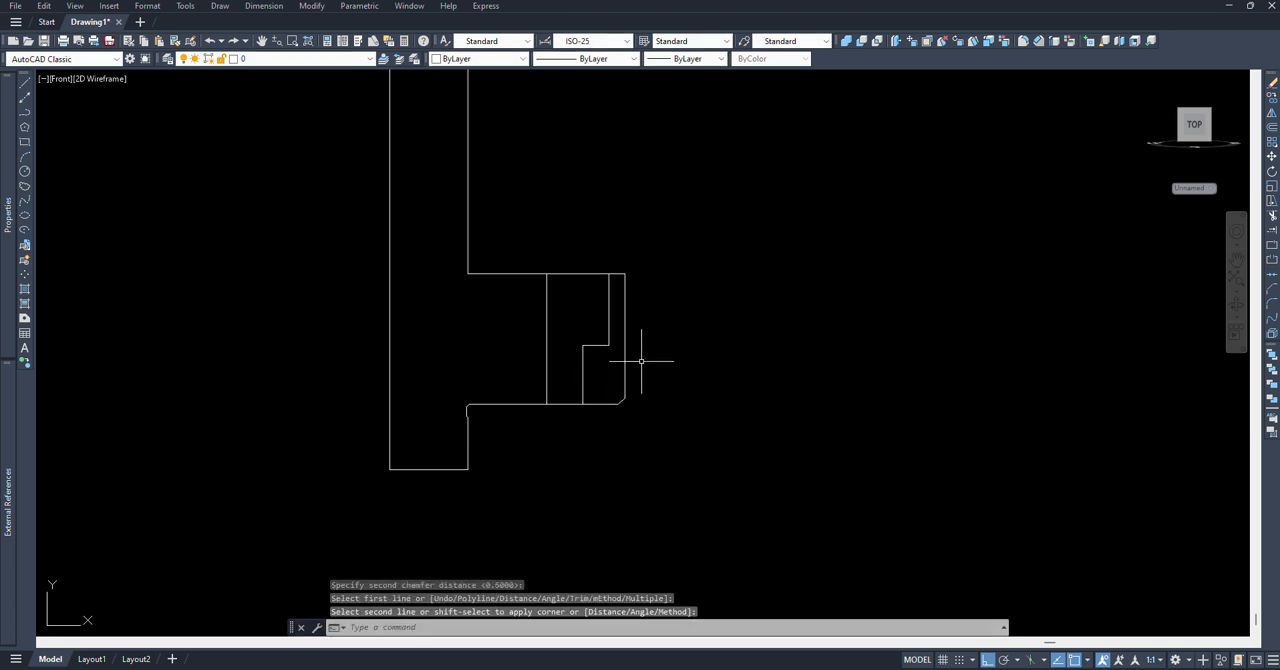
Step: Chamfer the boss's upper outer corner with both distances set to 1
type("cha")
key("Return")
key("Return")
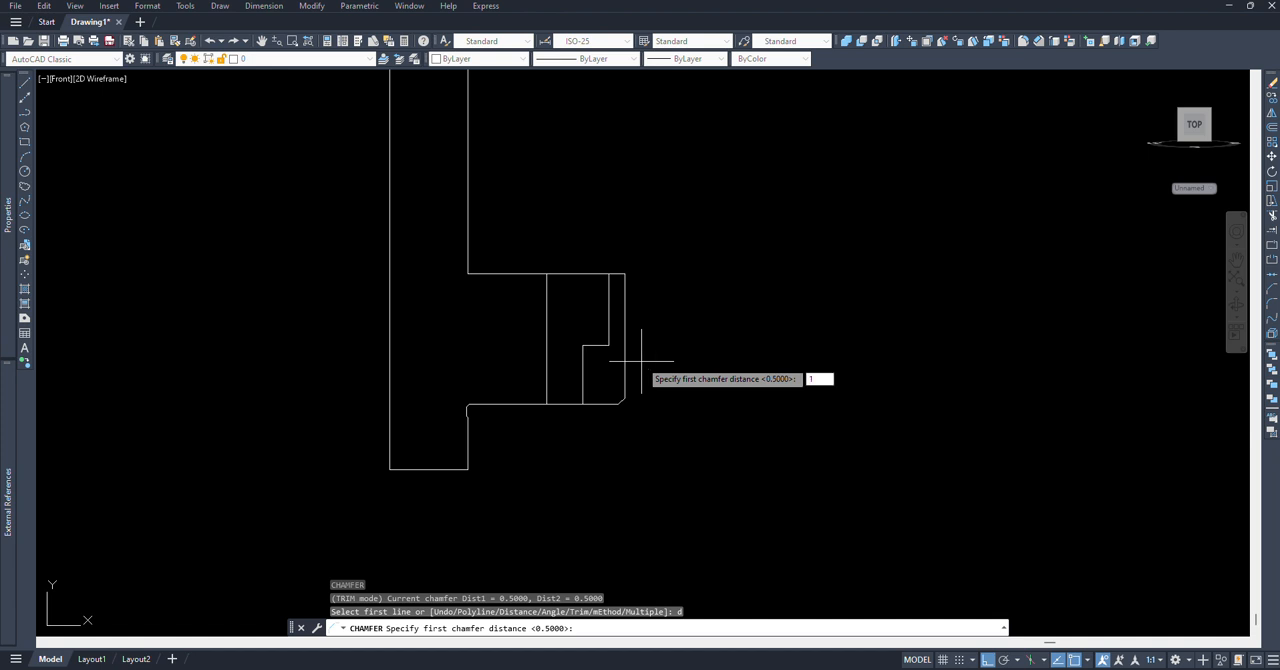
key("Return")
key("Return")
left_click(595, 272)
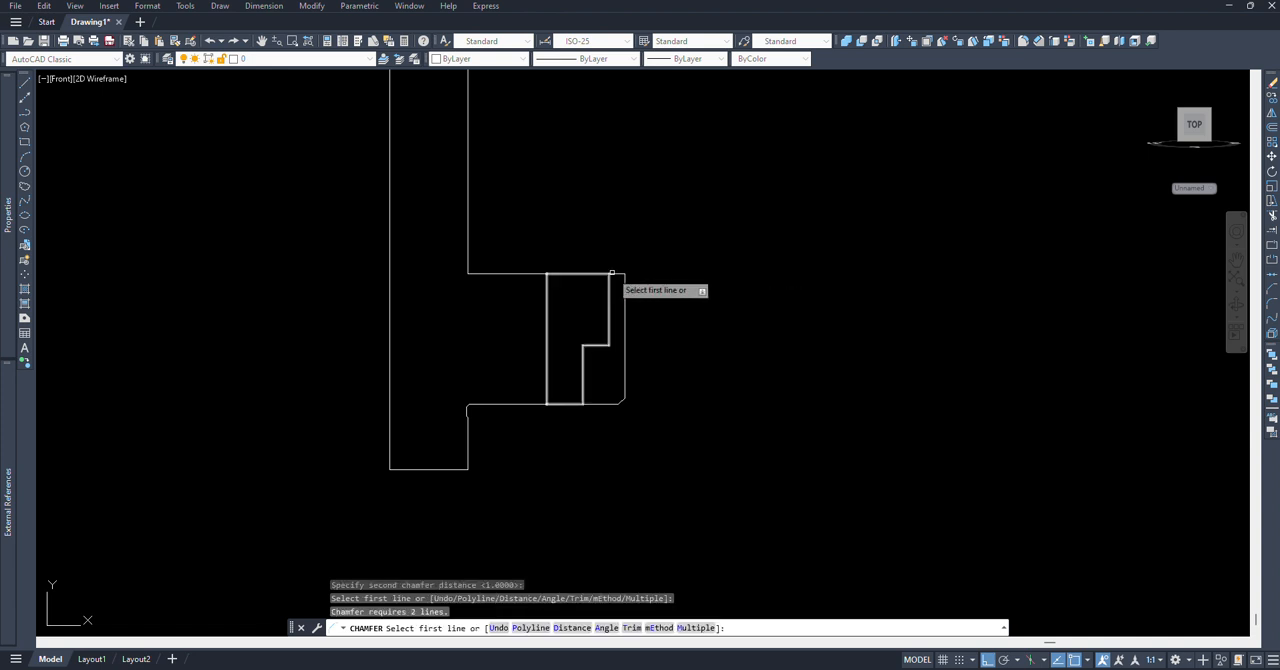
left_click(618, 272)
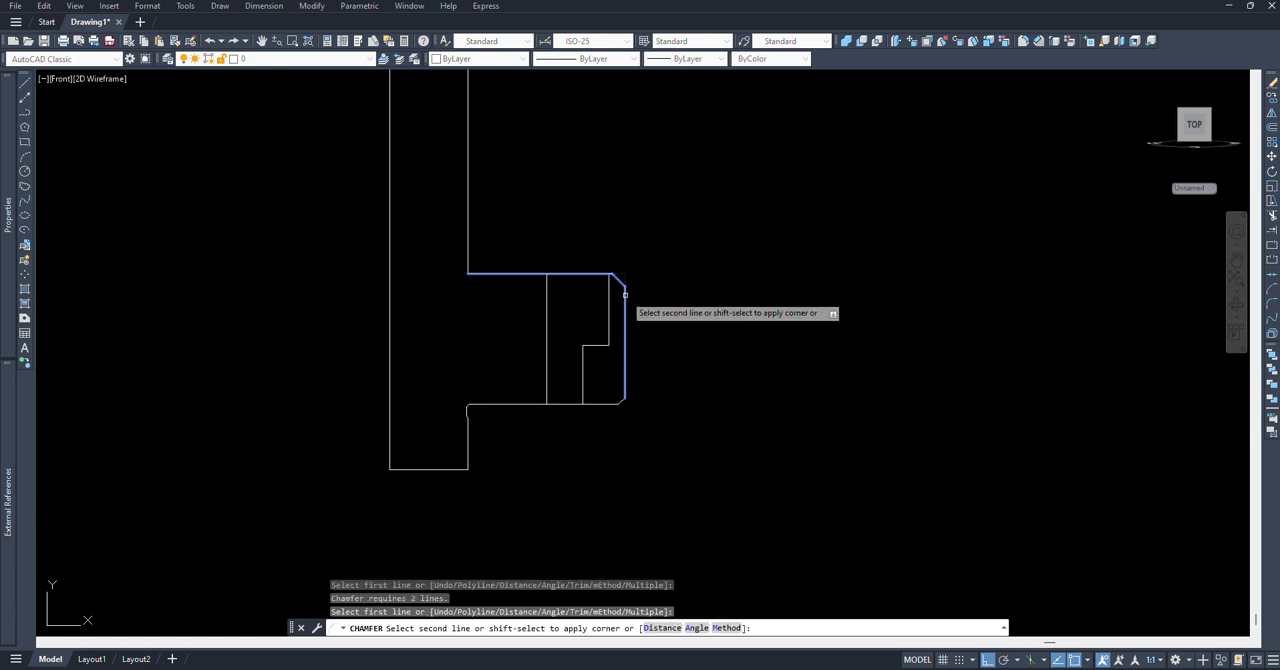
left_click(625, 292)
Step: Mirror the relief groove to the boss's upper side about a horizontal line through the boss's mid-height, keeping the original
middle_click_drag(511, 381, 505, 401)
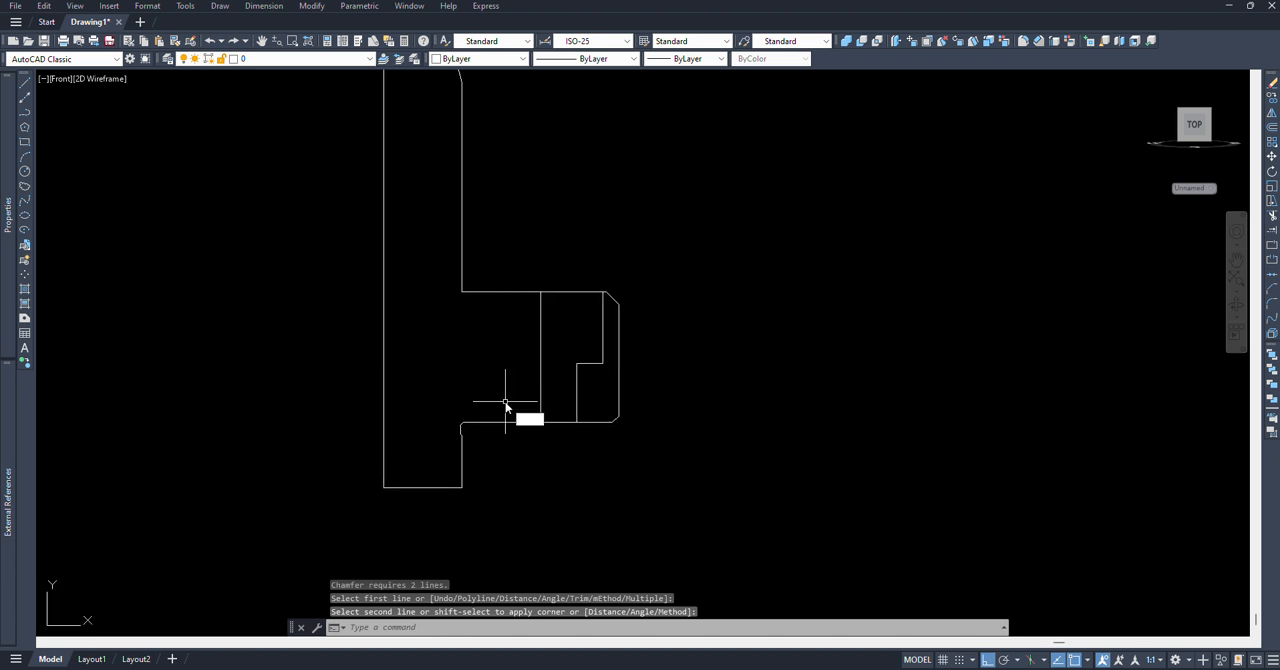
type("mi")
key("Return")
left_click(437, 395)
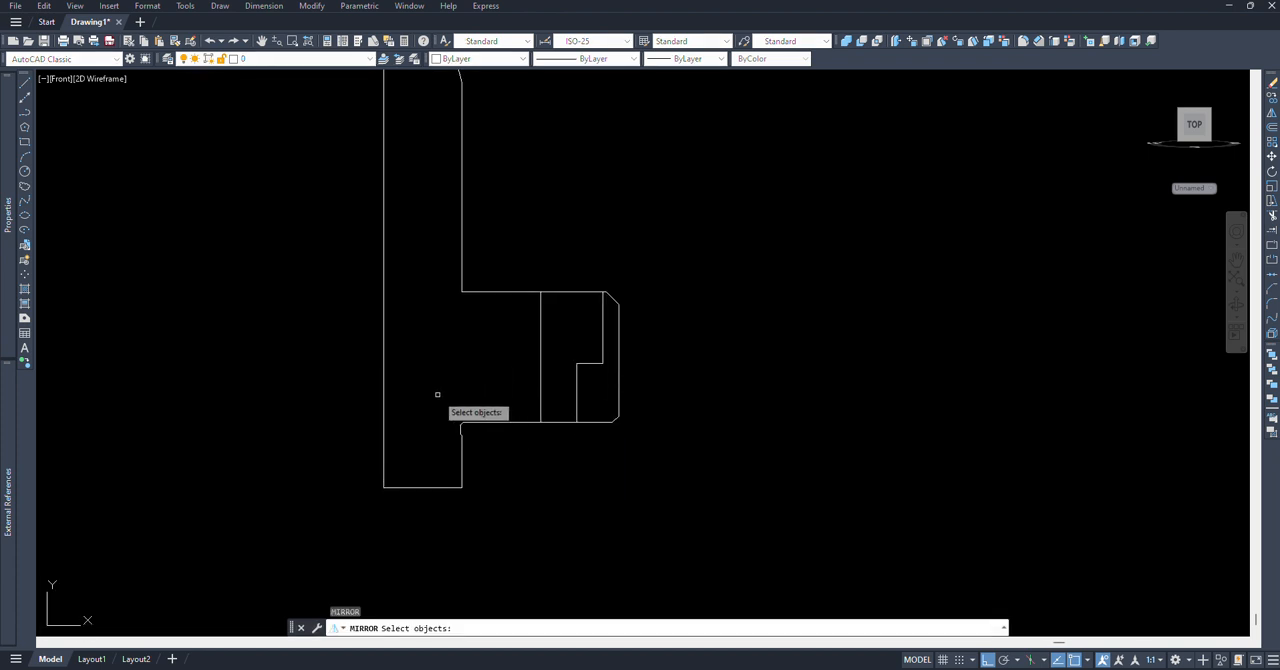
left_click(494, 452)
key("Return")
left_click(540, 356)
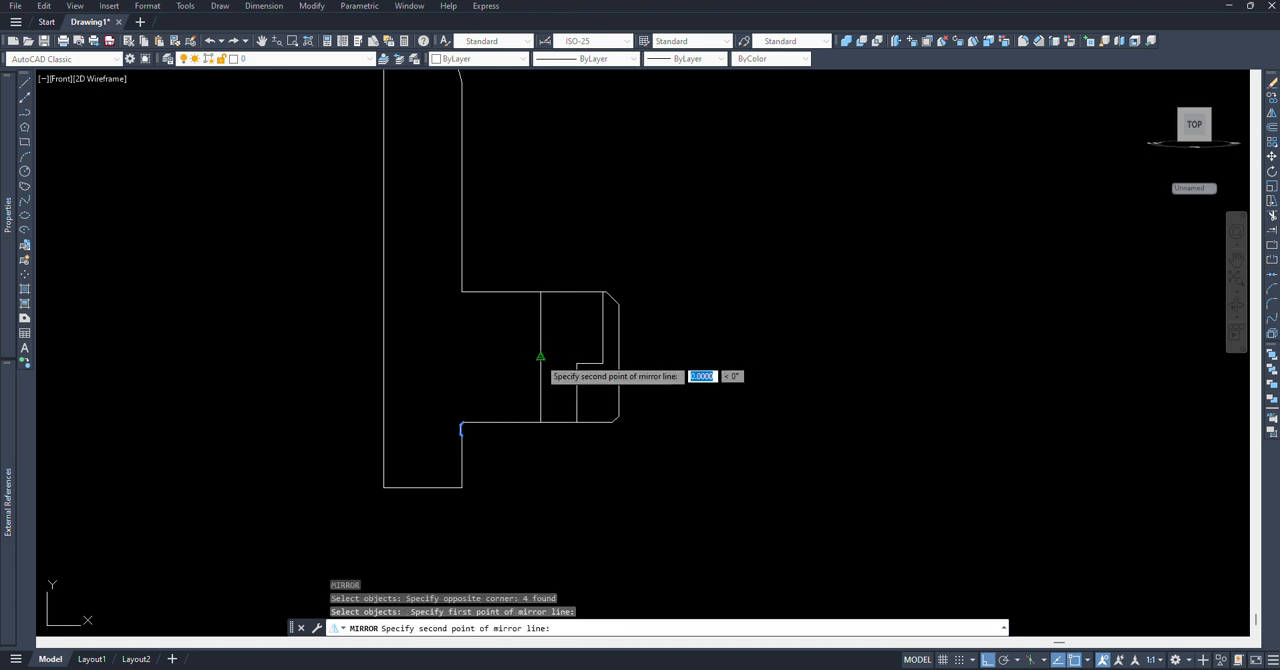
left_click(722, 375)
key("Return")
Step: Trim the tall section's edge across the mirrored groove and erase the leftover stub at the boss's upper inner corner
scroll(500, 290, "up", 5)
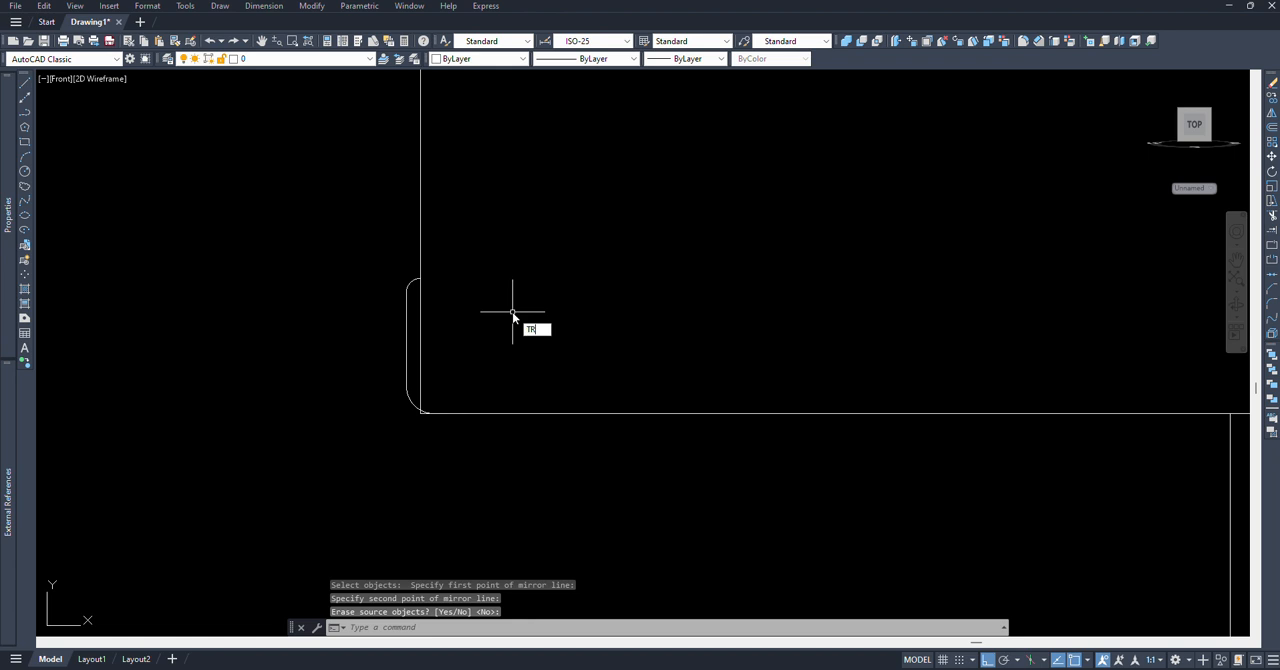
key("Return")
left_click(419, 330)
scroll(423, 429, "up", 3)
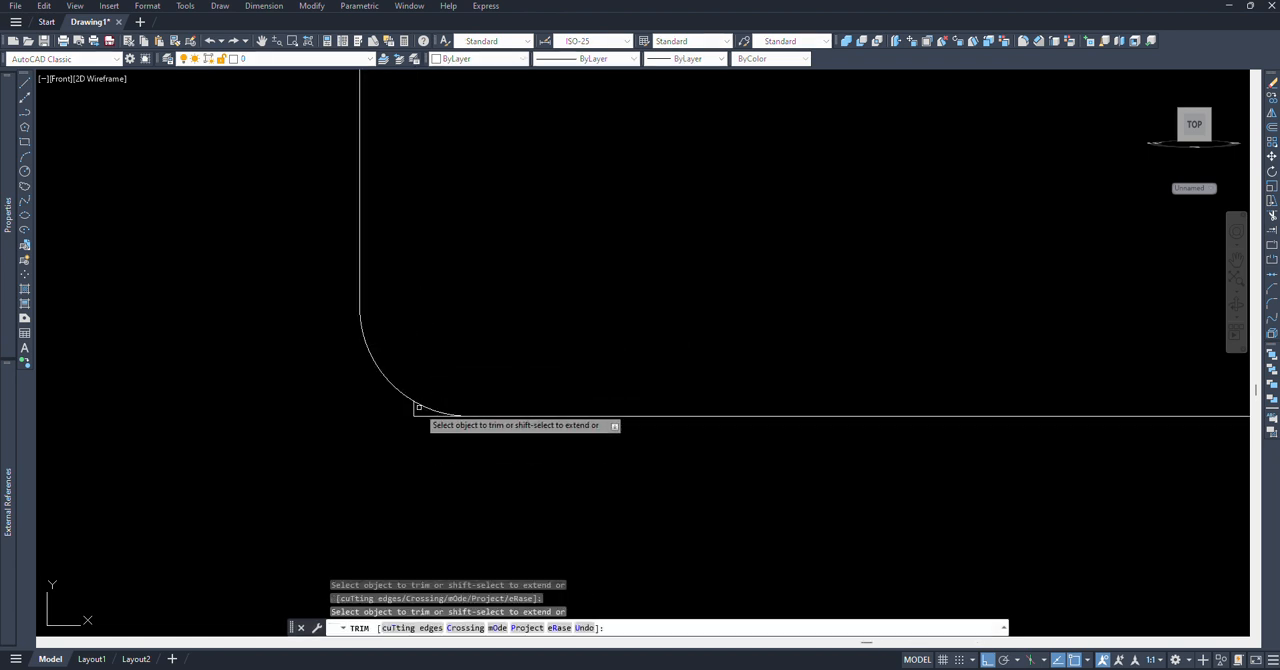
key("Return")
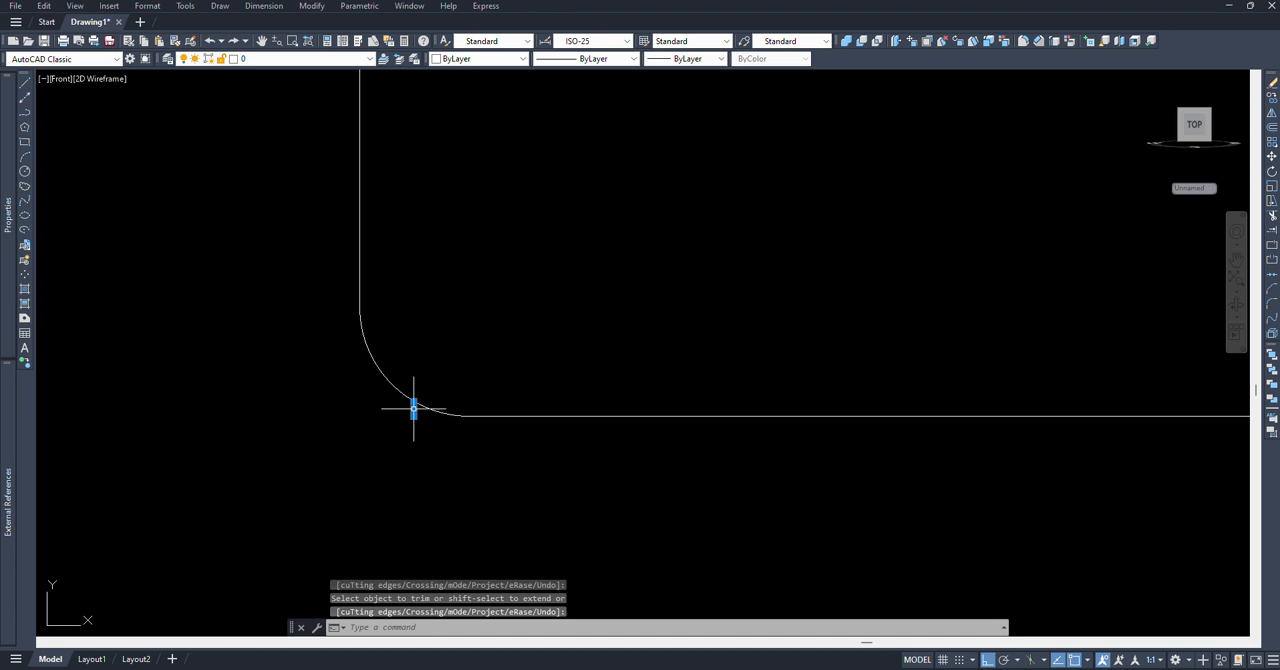
type("E")
key("Return")
scroll(416, 420, "down", 6)
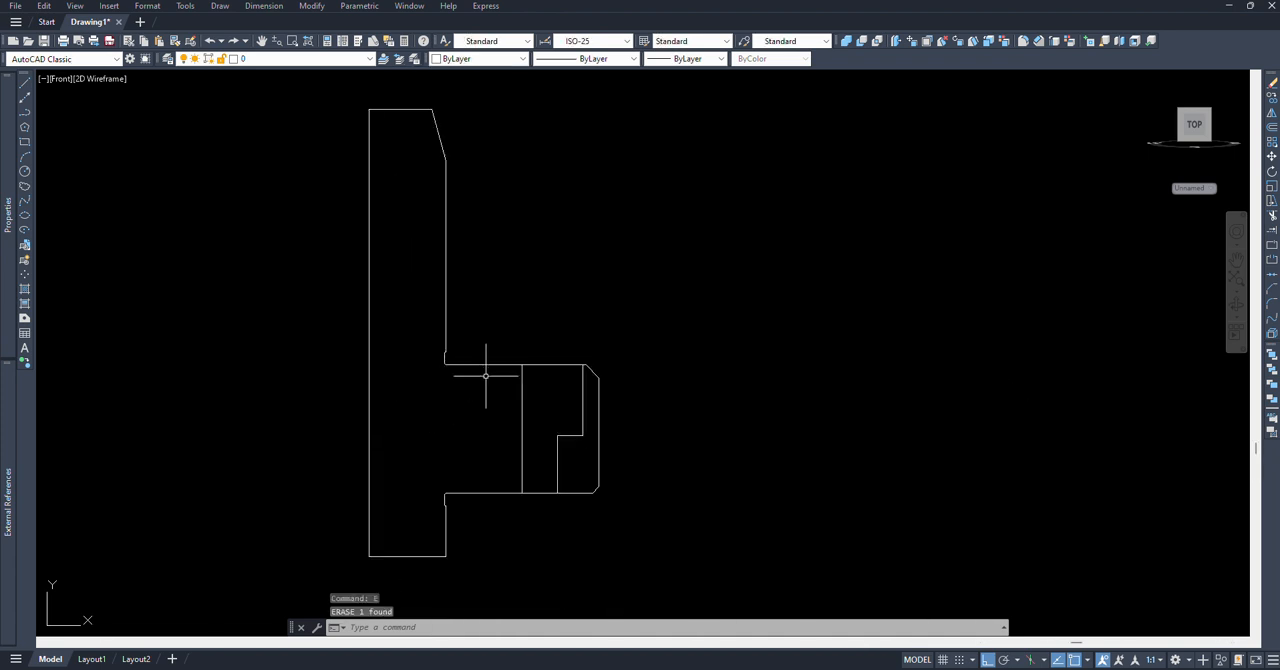
Step: Convert the outer profile's closed outline into a region, including all of its edges in the selection
type("REGION")
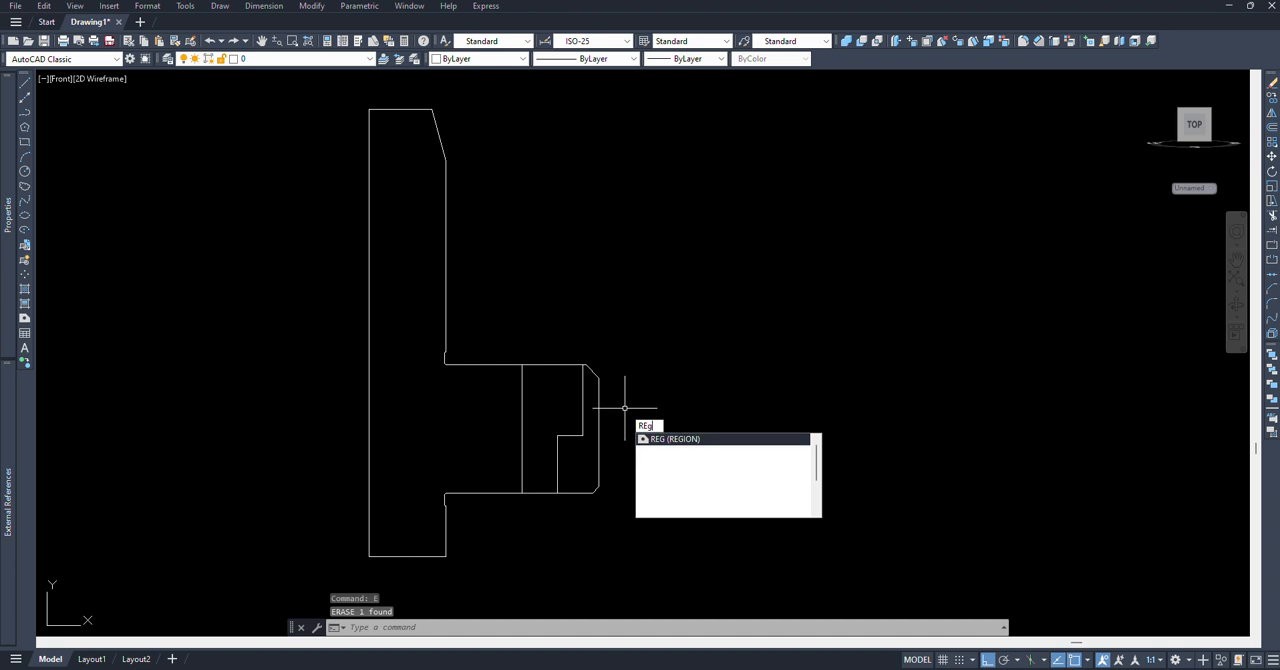
key("Return")
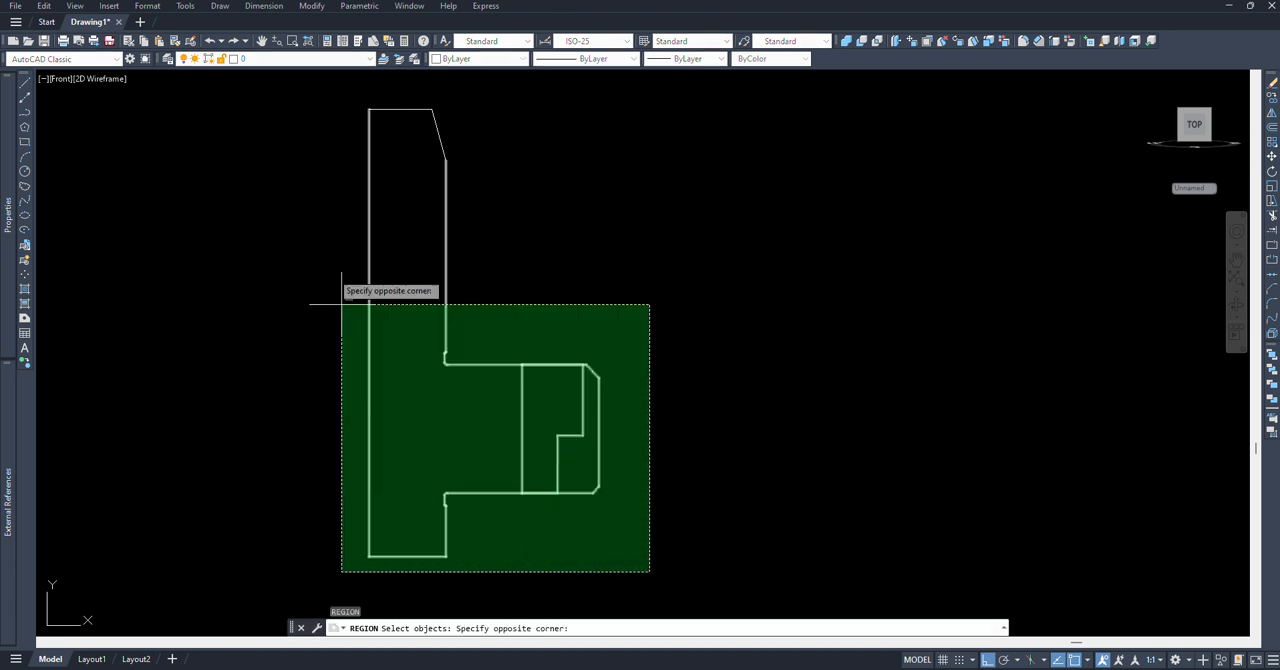
left_click(277, 89)
key("Return")
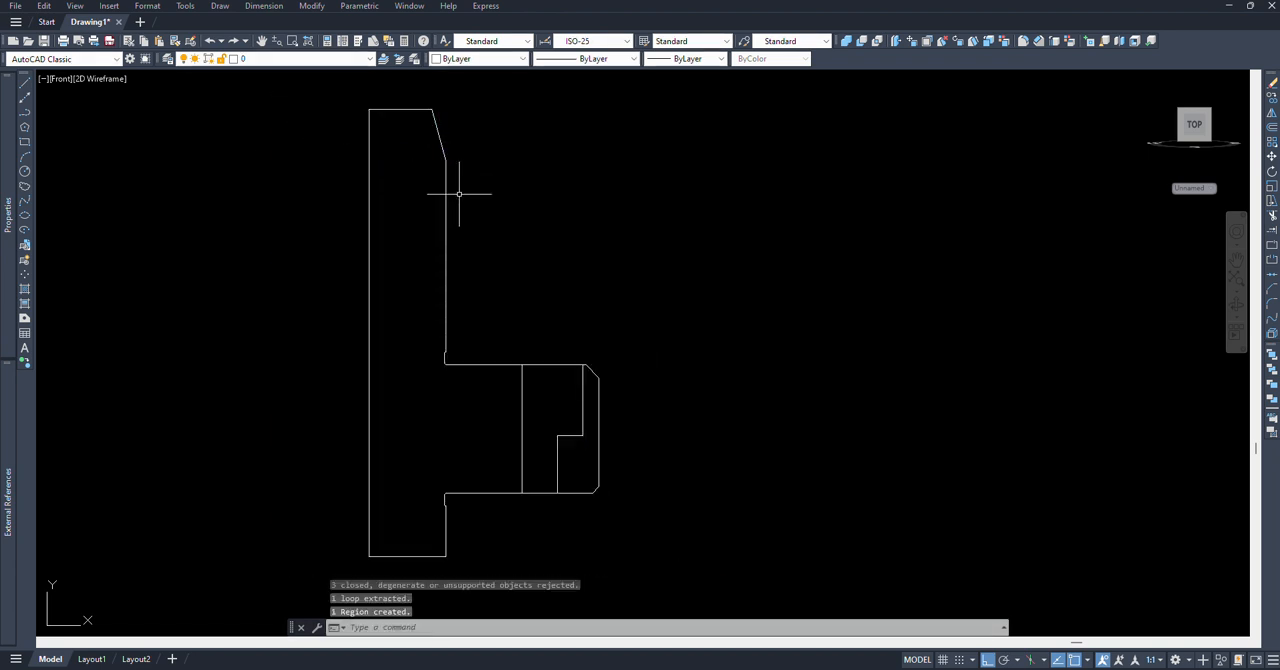
Step: Revolve the outer profile region 360 degrees about its long vertical edge opposite the boss
type("rev")
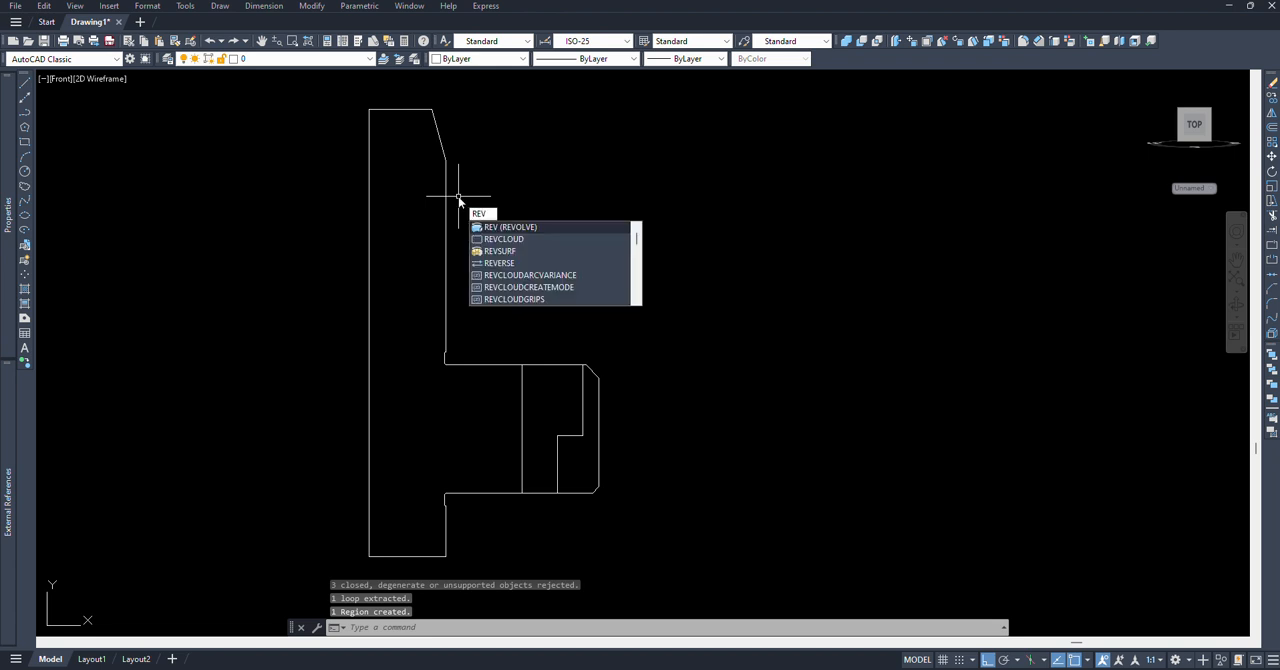
key("Return")
left_click(428, 249)
left_click(365, 154)
key("Return")
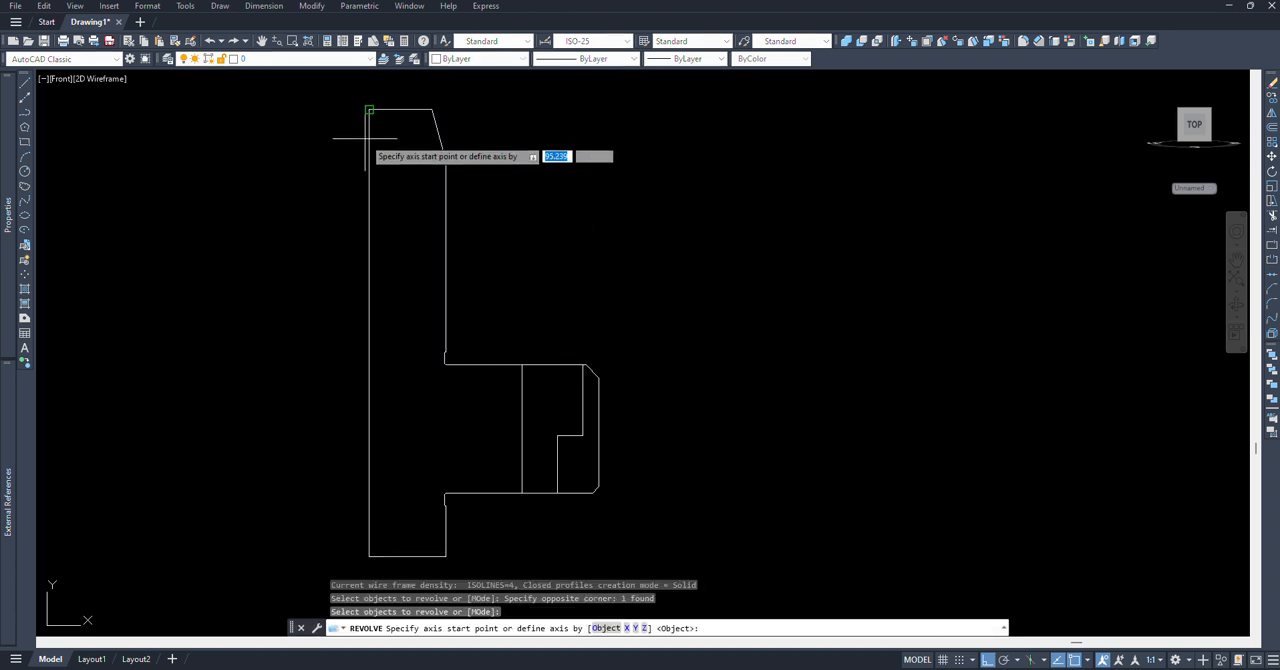
left_click(369, 110)
left_click(402, 316)
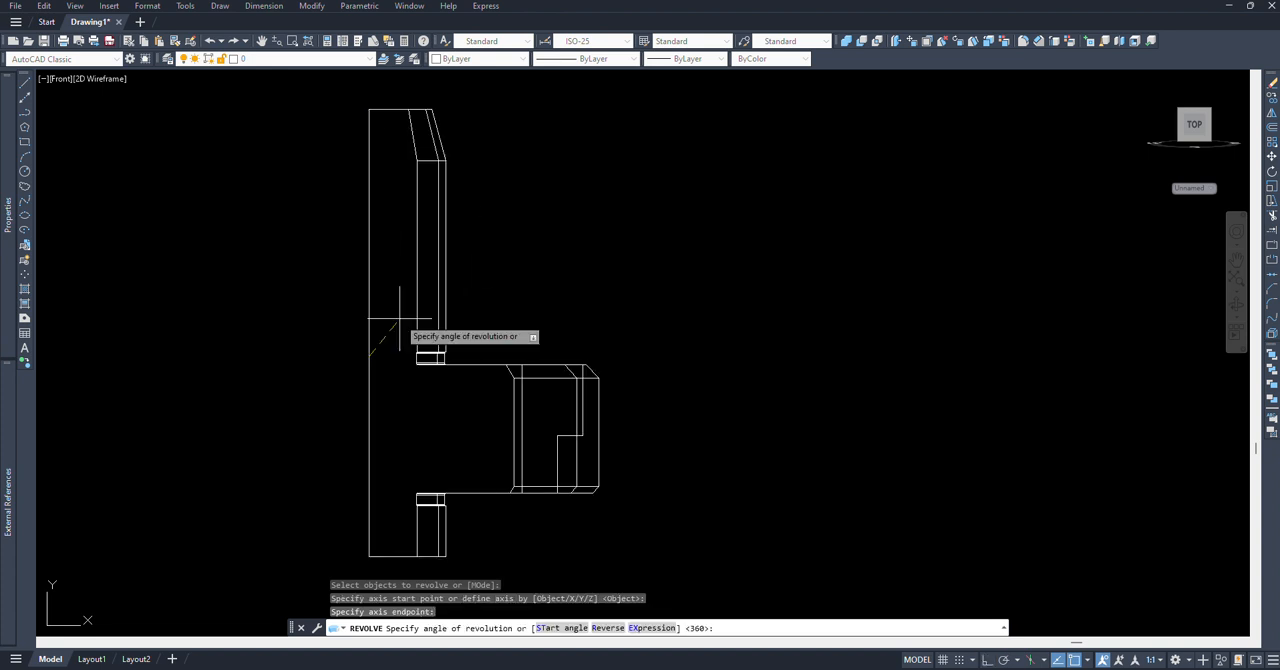
key("Return")
key("Return")
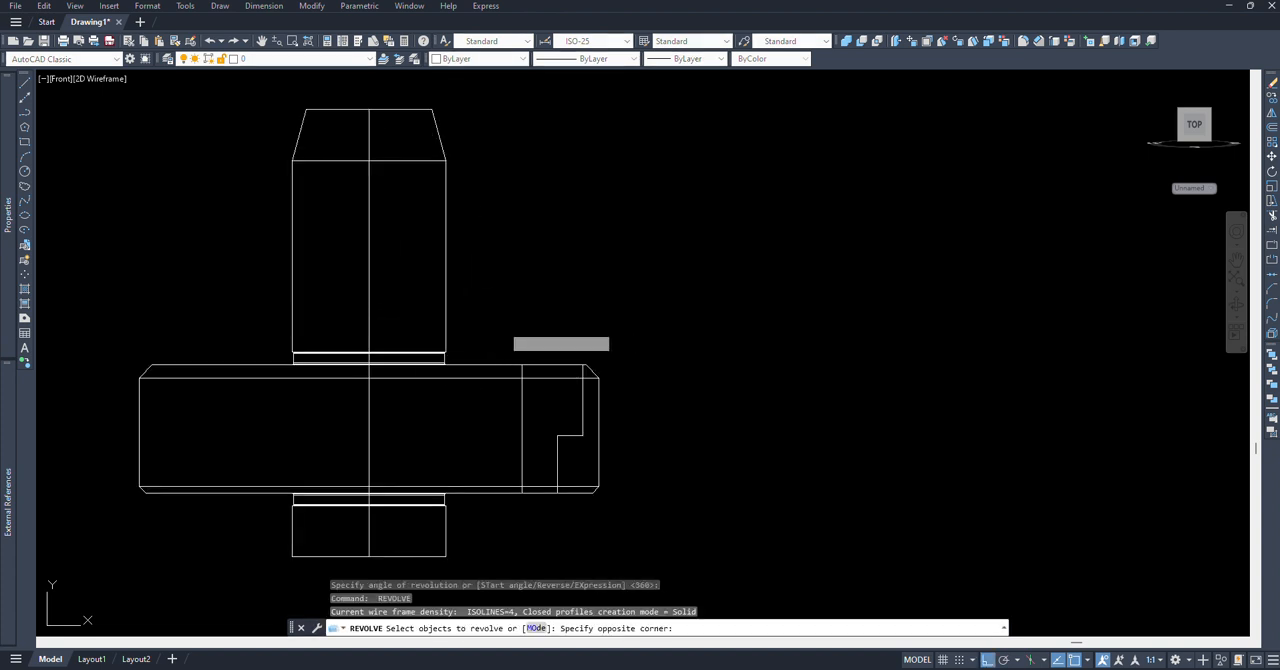
Step: Revolve the stepped hole profile 360 degrees about its straight vertical edge
left_click(503, 324)
left_click(634, 522)
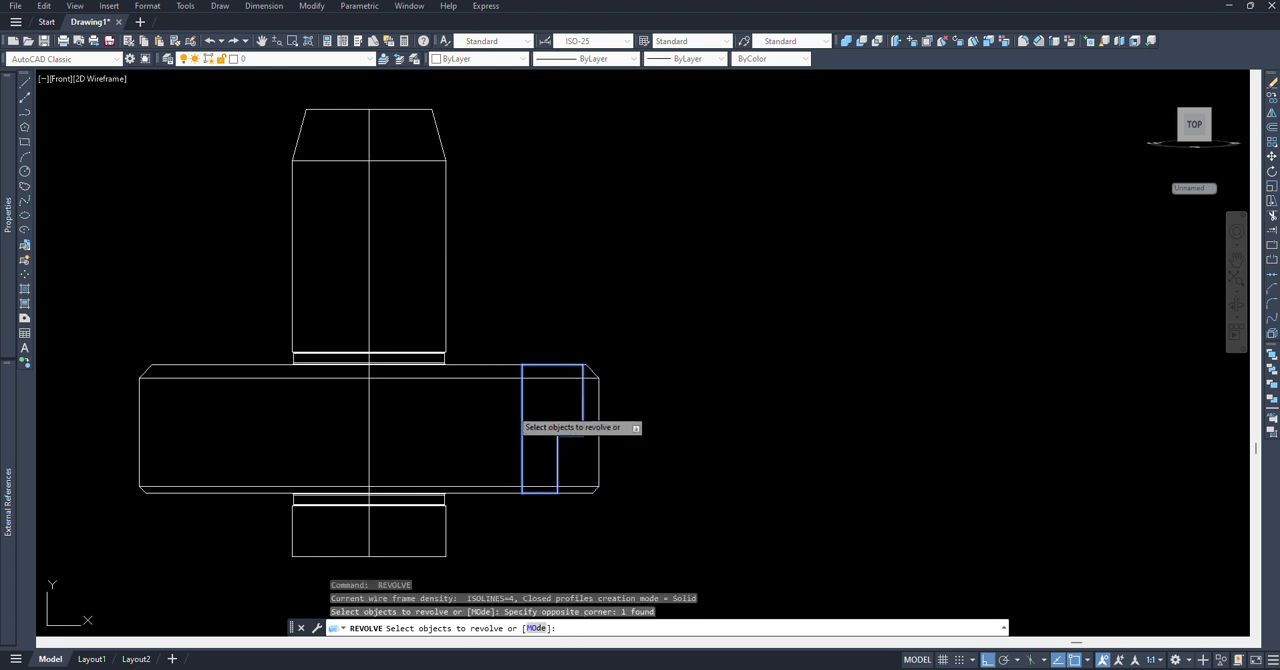
key("Return")
left_click(522, 427)
left_click(520, 216)
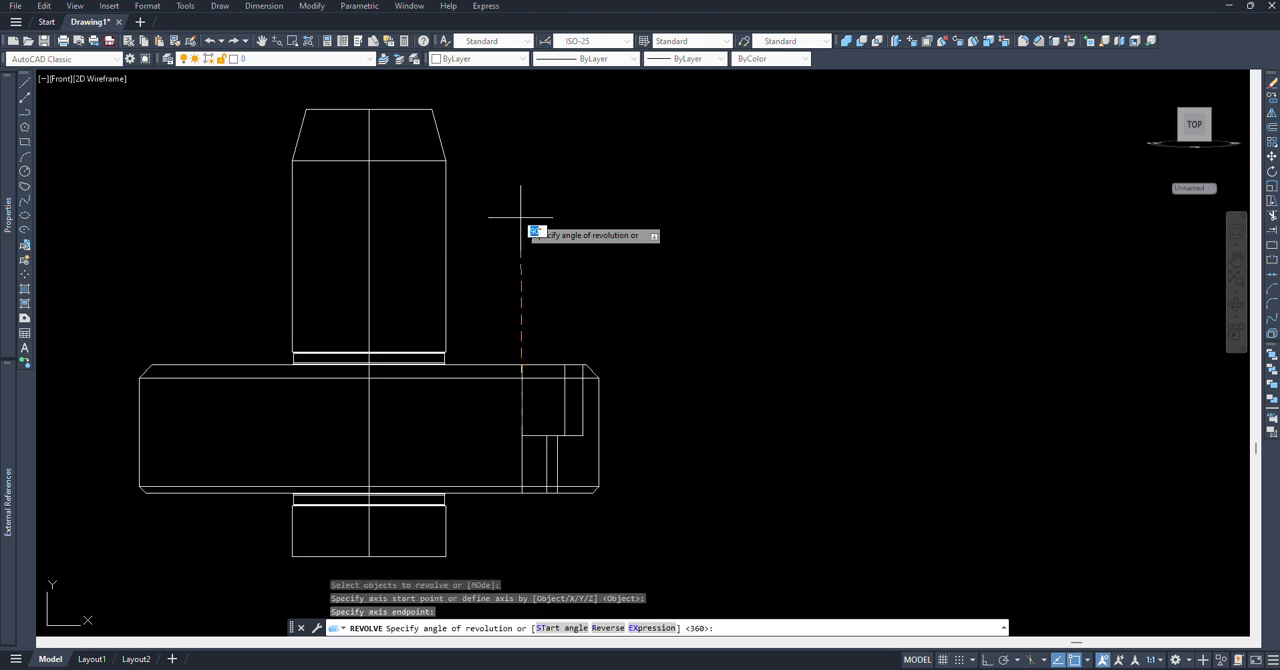
key("Return")
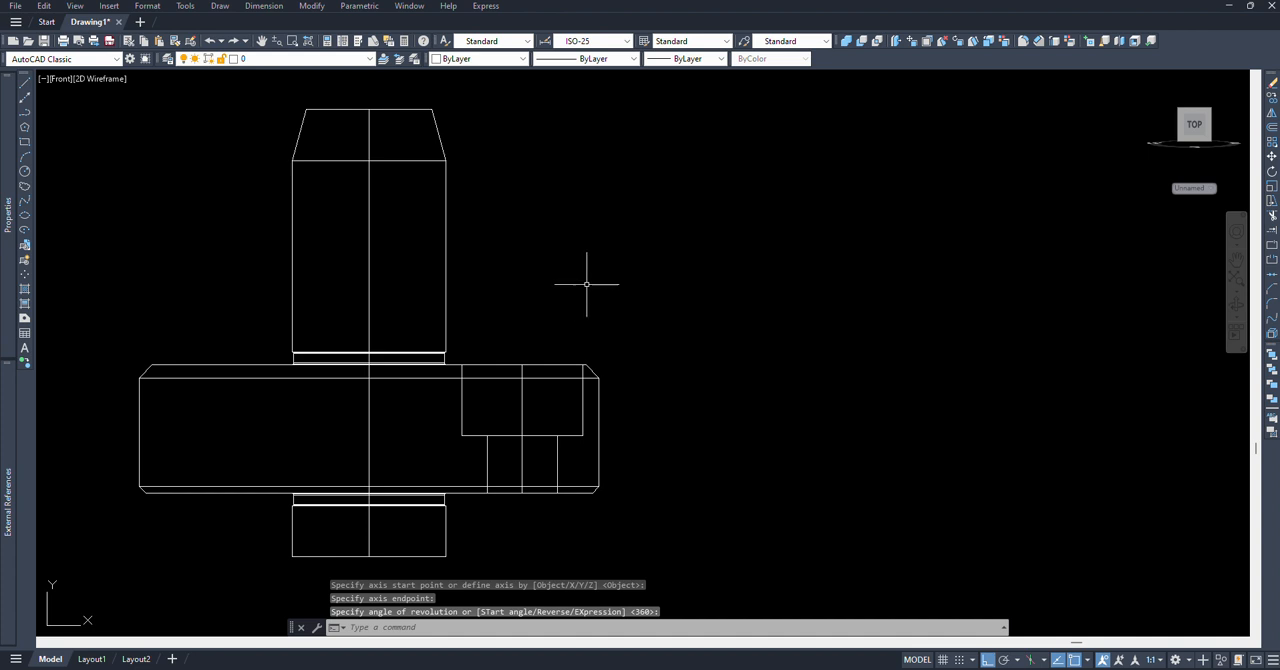
Step: In the Top view, create a polar array of the stepped hole solid around the shaft's centre with 4 items
left_click(63, 80)
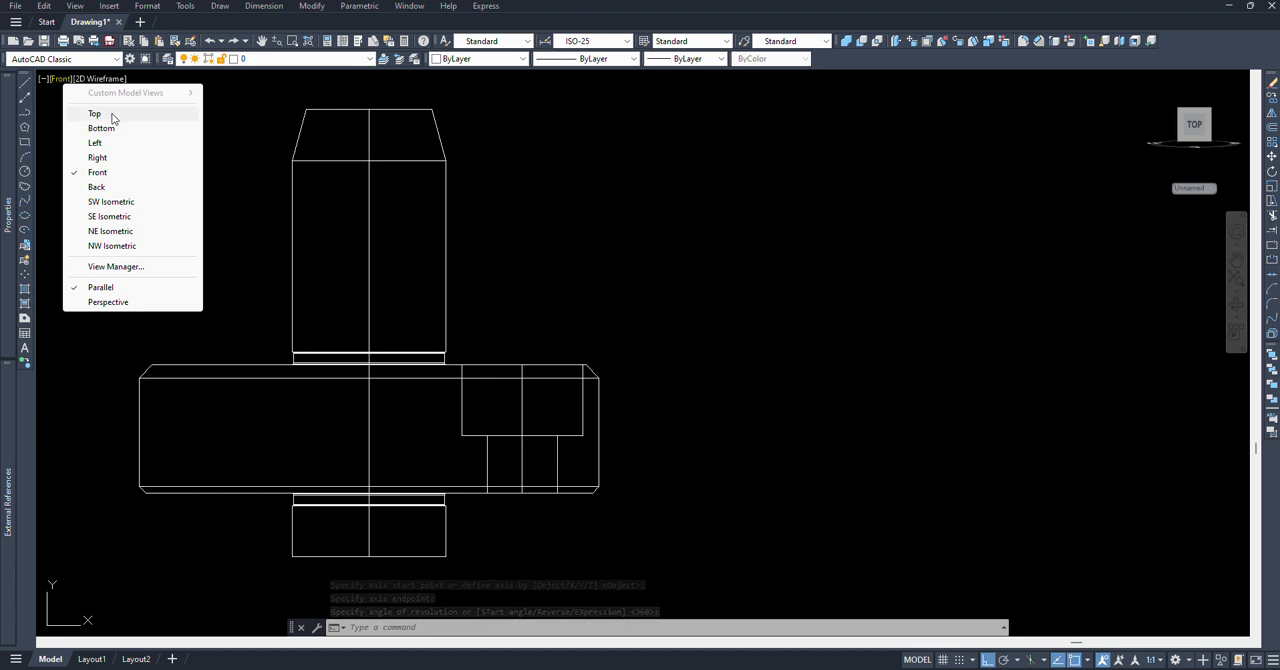
left_click(94, 113)
middle_click_drag(691, 322, 661, 294)
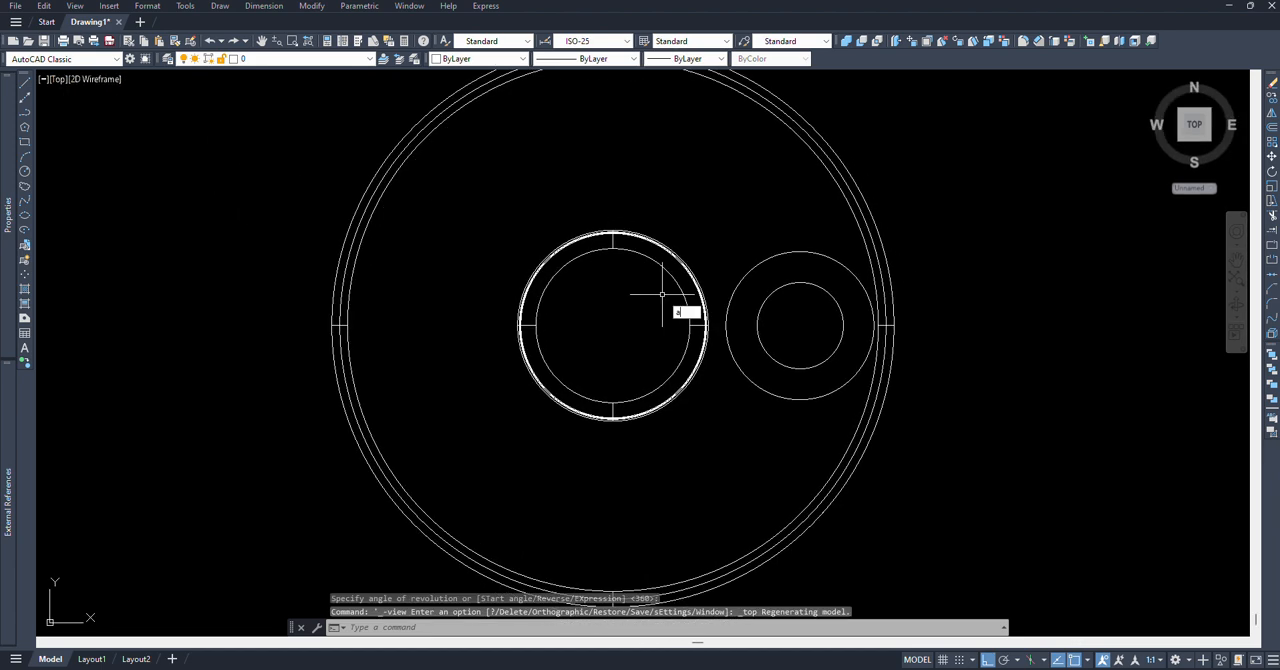
type("ar")
key("Return")
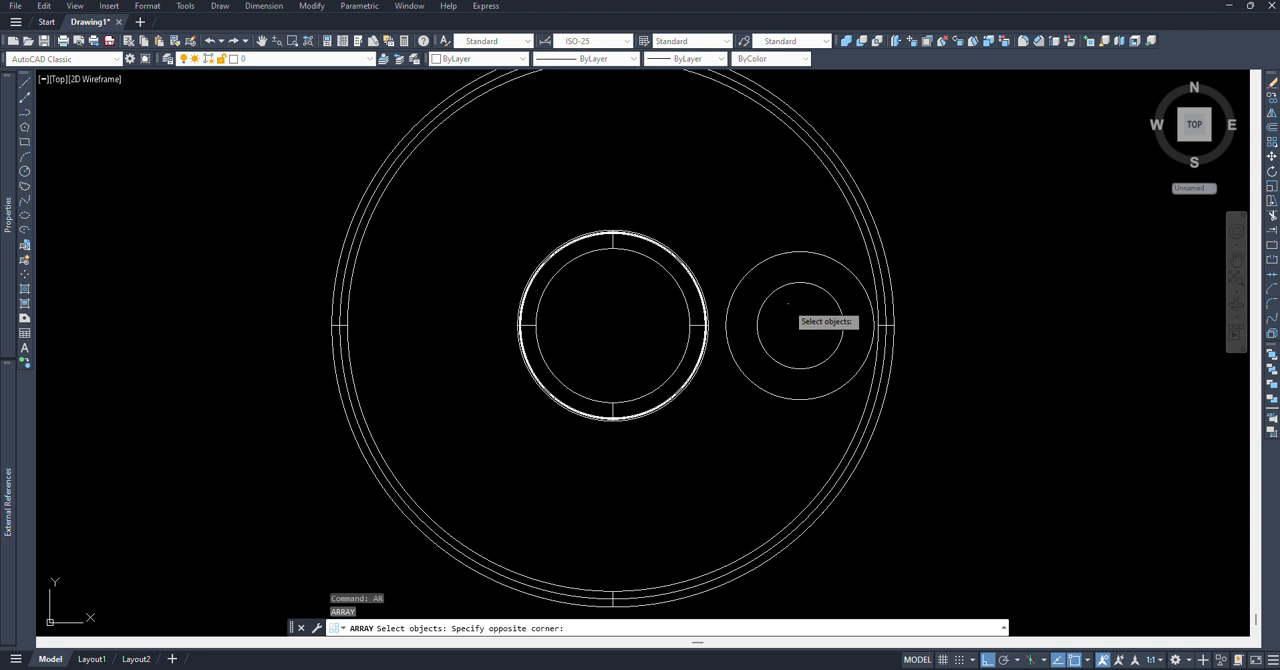
left_click(747, 219)
key("Return")
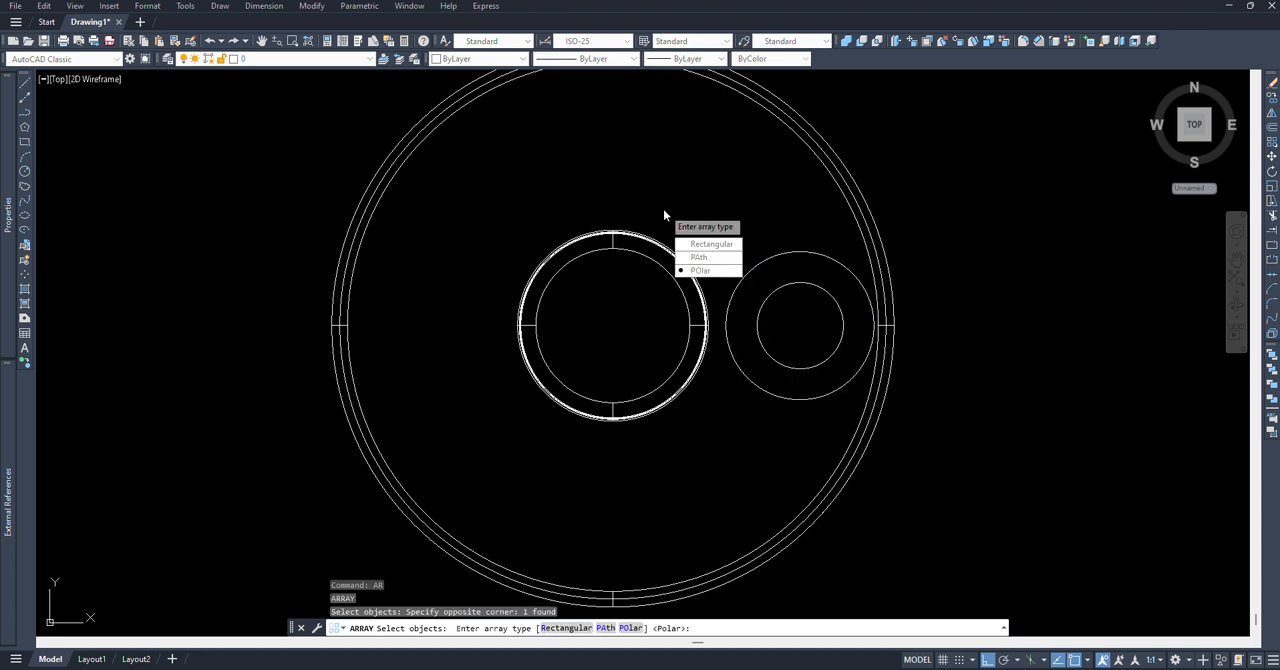
left_click(700, 270)
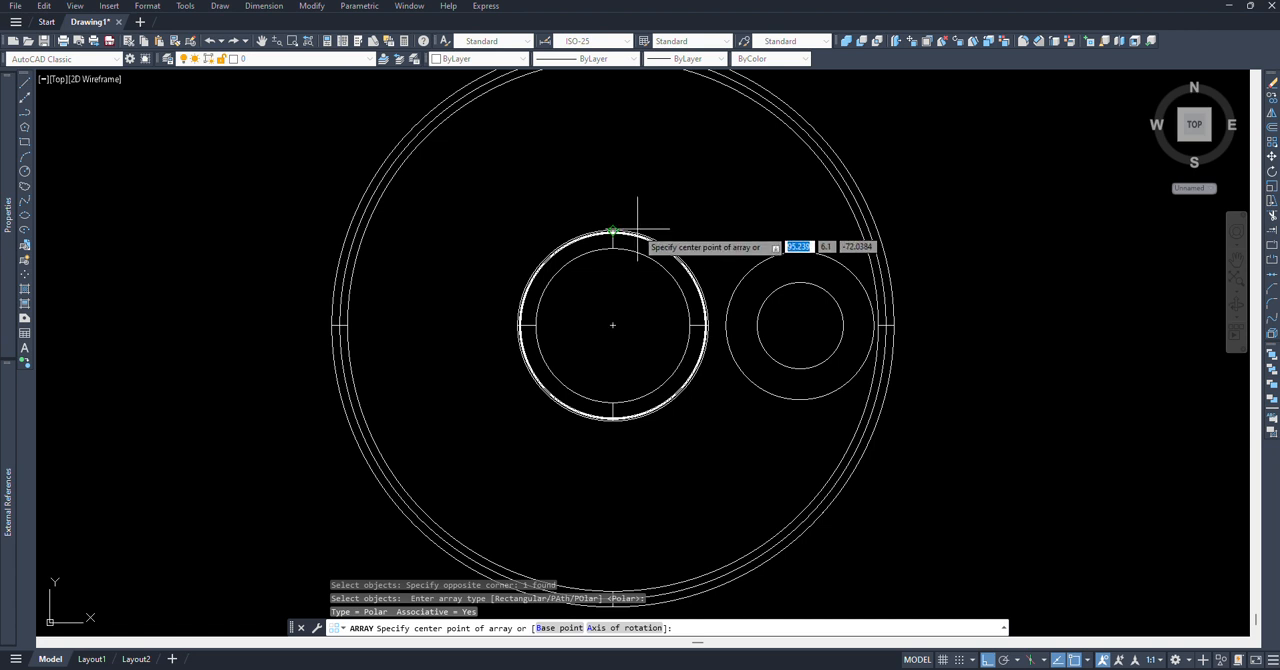
left_click(613, 324)
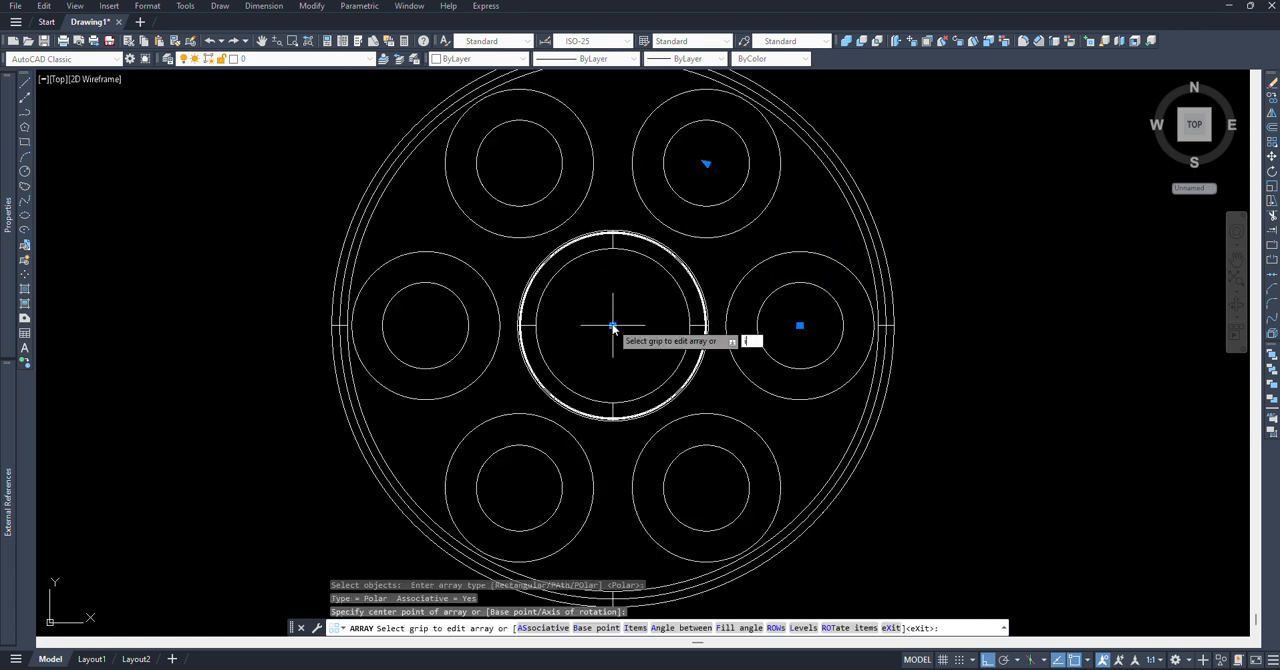
key("Return")
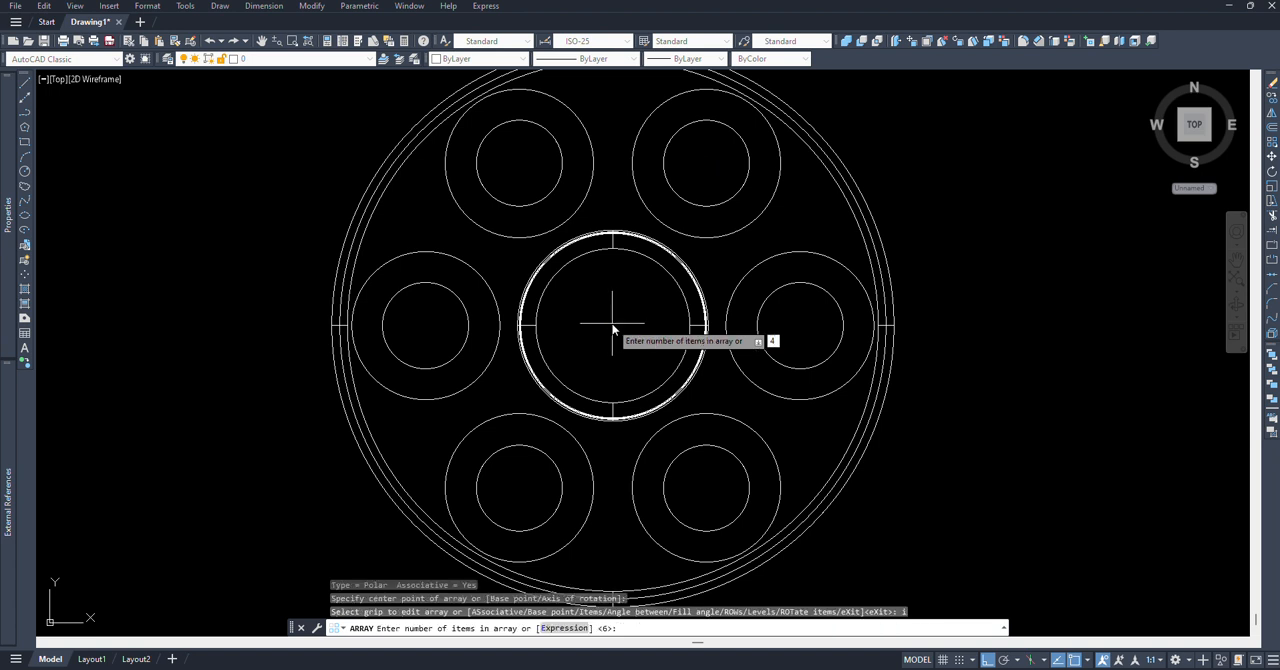
key("Return")
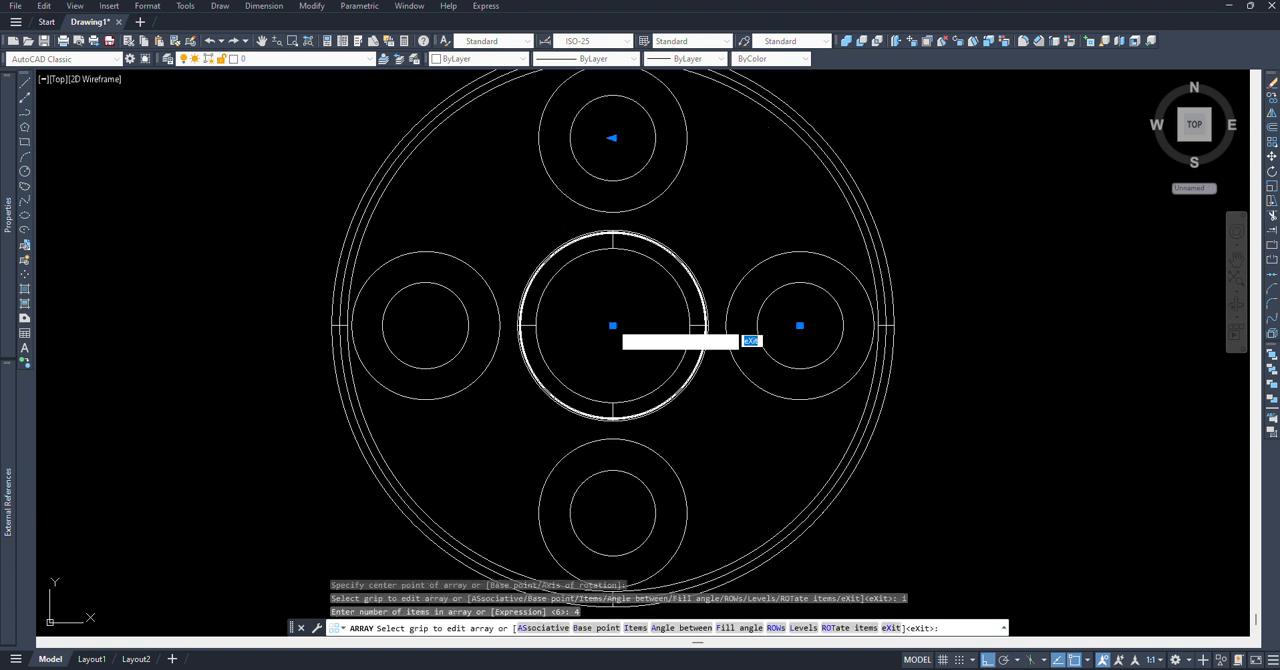
key("Return")
Step: Explode the polar array of stepped hole solids into separate objects
type("x")
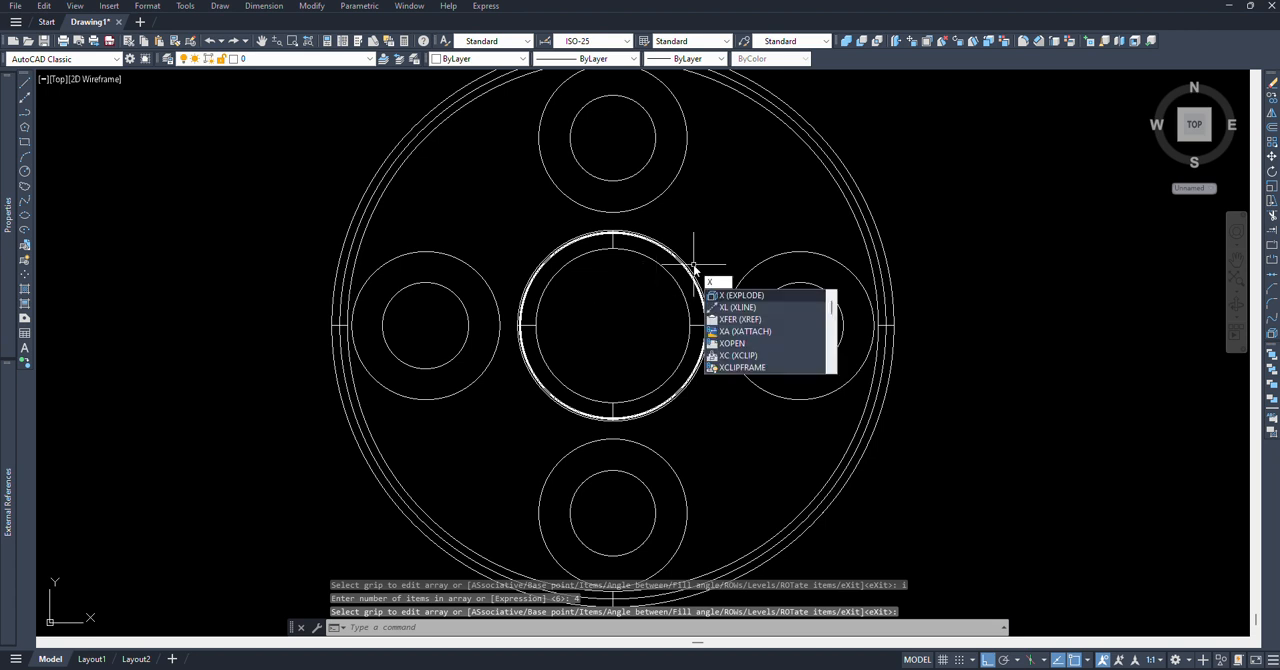
key("Return")
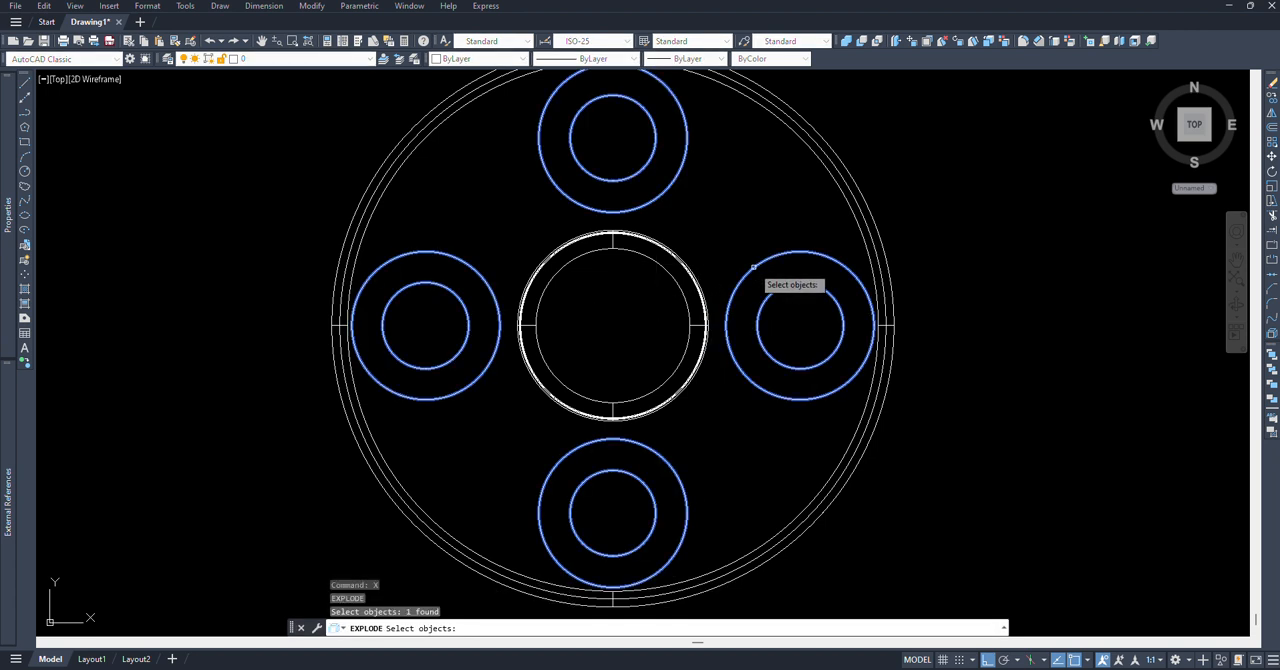
left_click(751, 264)
key("Return")
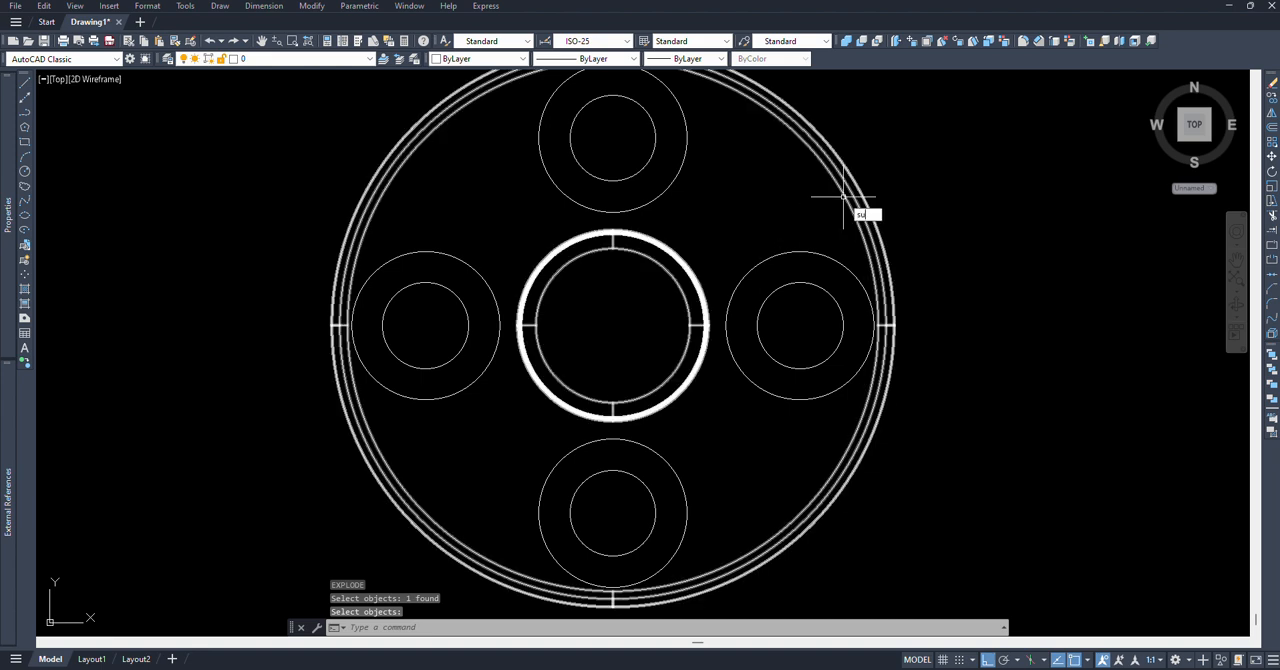
Step: Subtract the four stepped hole solids from the revolved main body
type("SU")
key("Return")
left_click(883, 182)
left_click(744, 231)
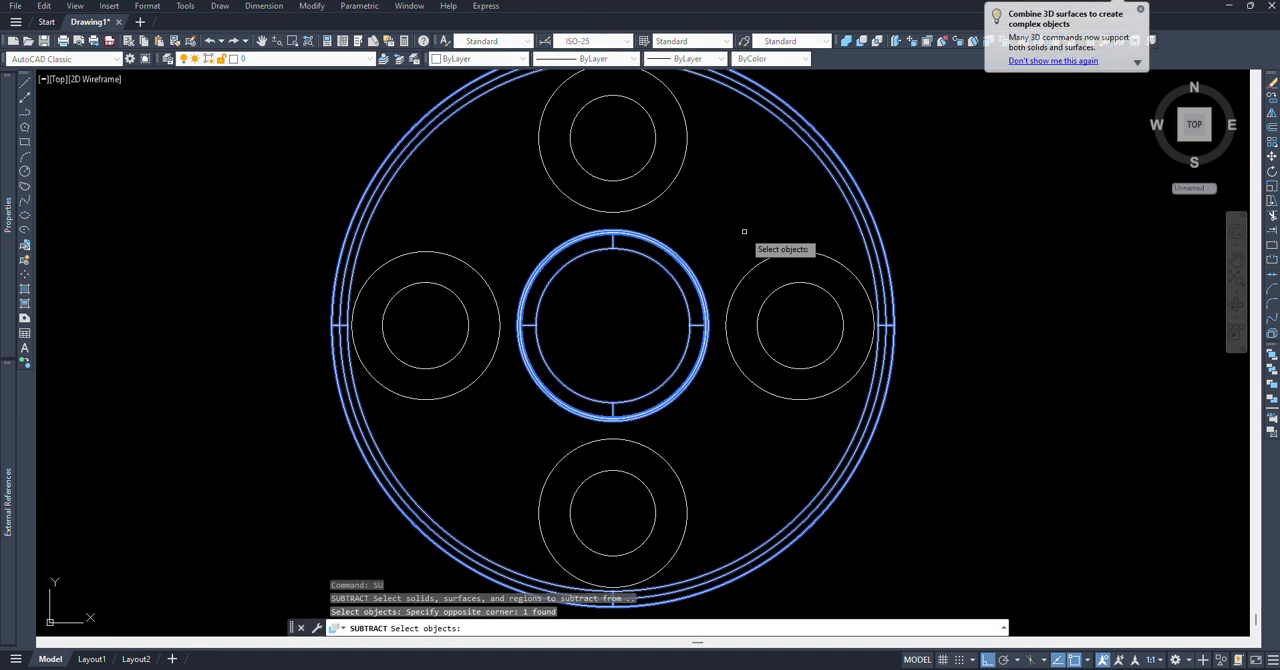
key("Return")
scroll(715, 248, "down", 4)
left_click(417, 128)
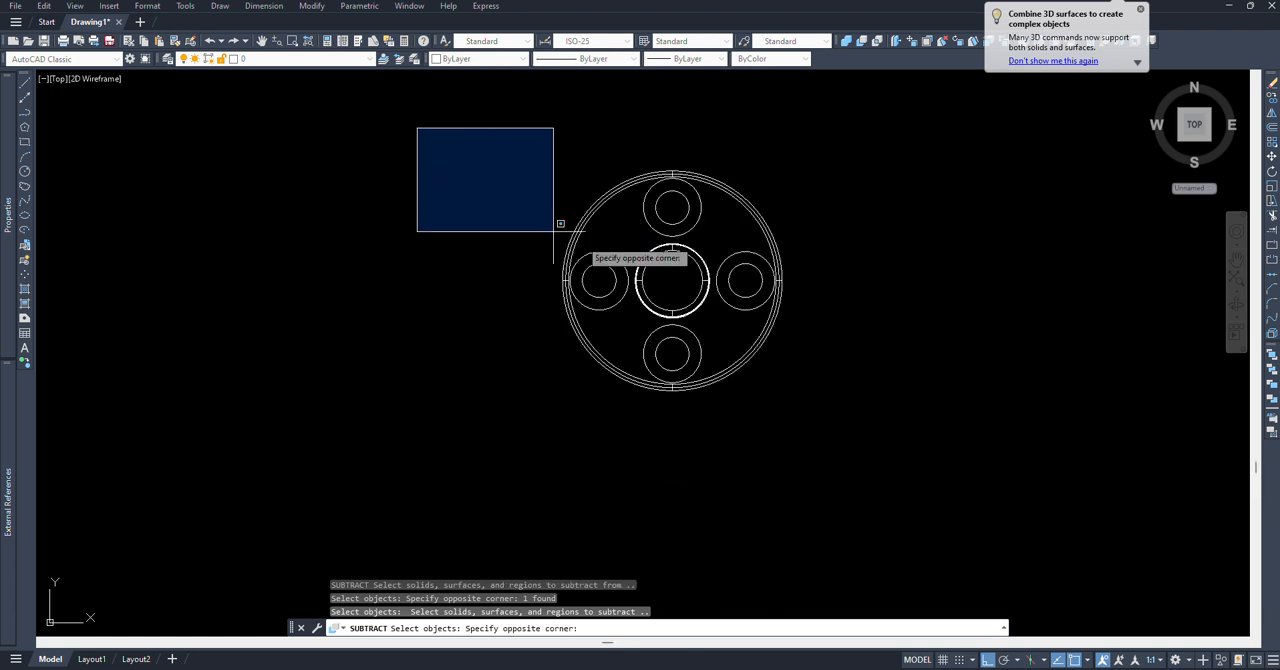
left_click(794, 356)
left_click(427, 292)
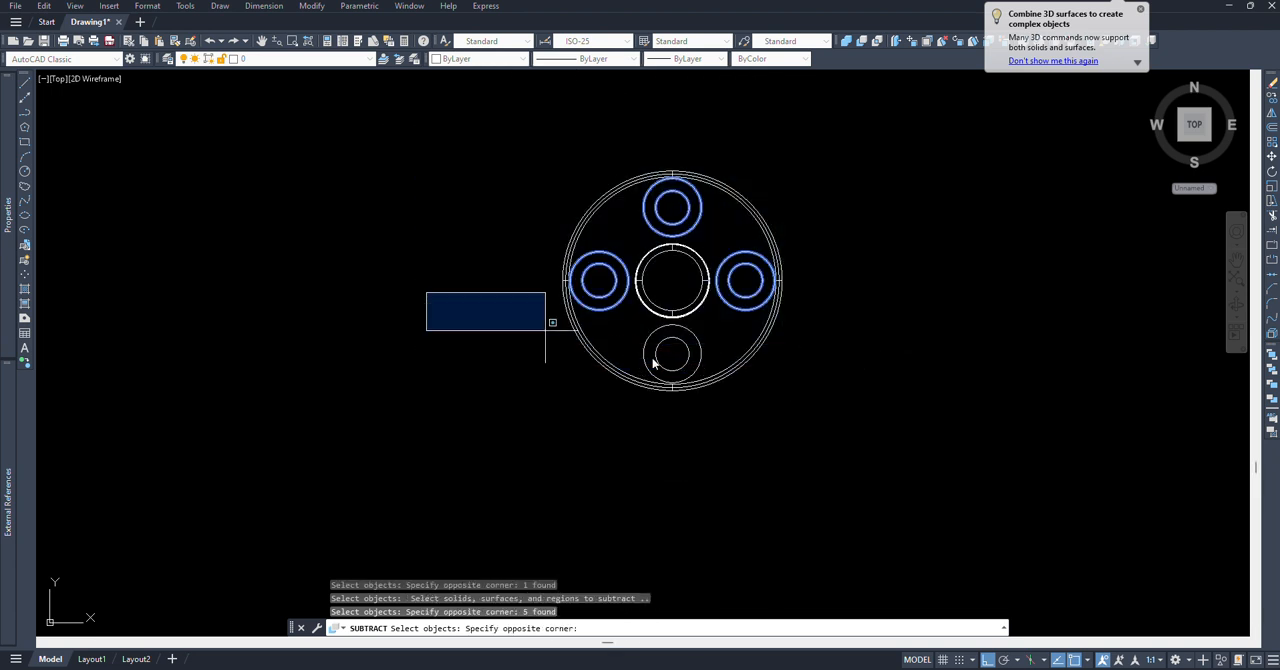
left_click(847, 420)
key("Return")
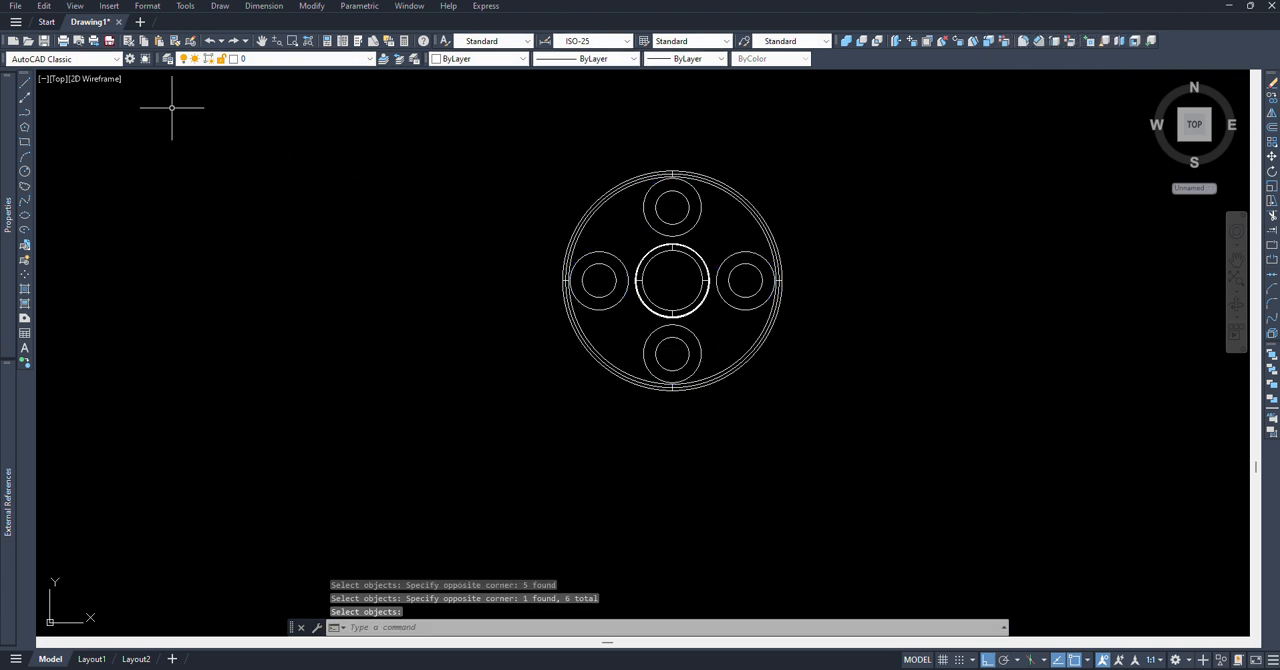
Step: Display the part in the Realistic visual style in a tilted 3D view from above
left_click(97, 80)
left_click(150, 158)
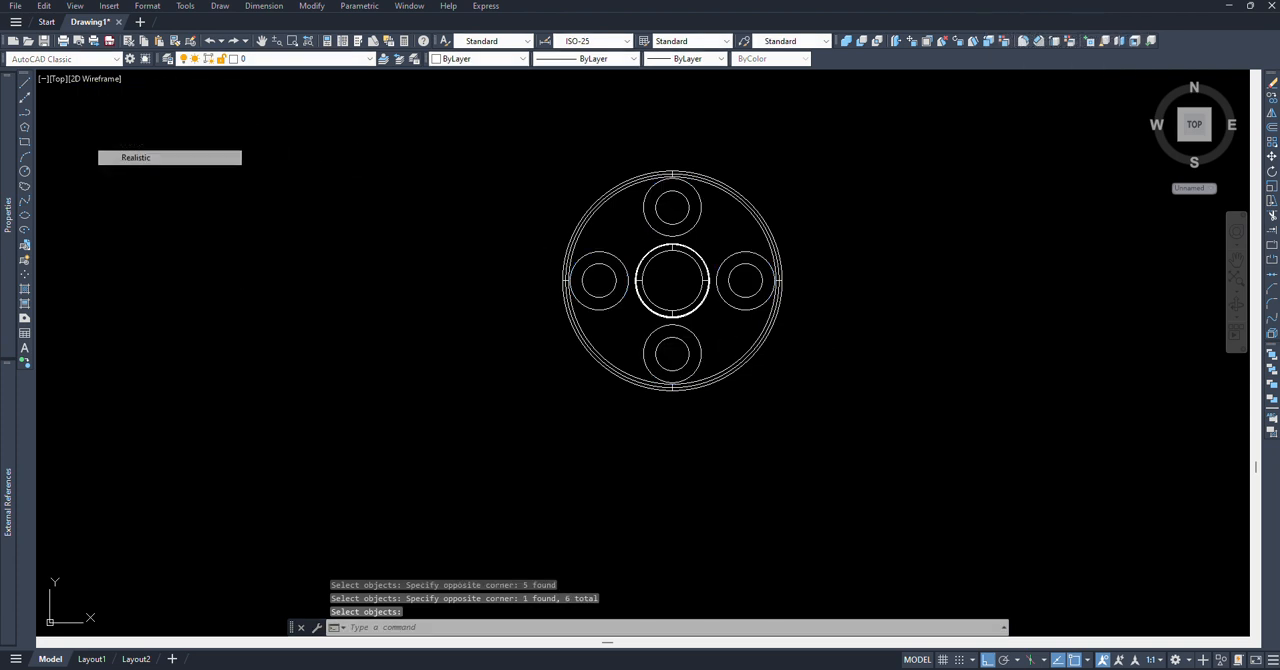
middle_click_drag(898, 369, 758, 255, "shift")
scroll(706, 307, "up", 4)
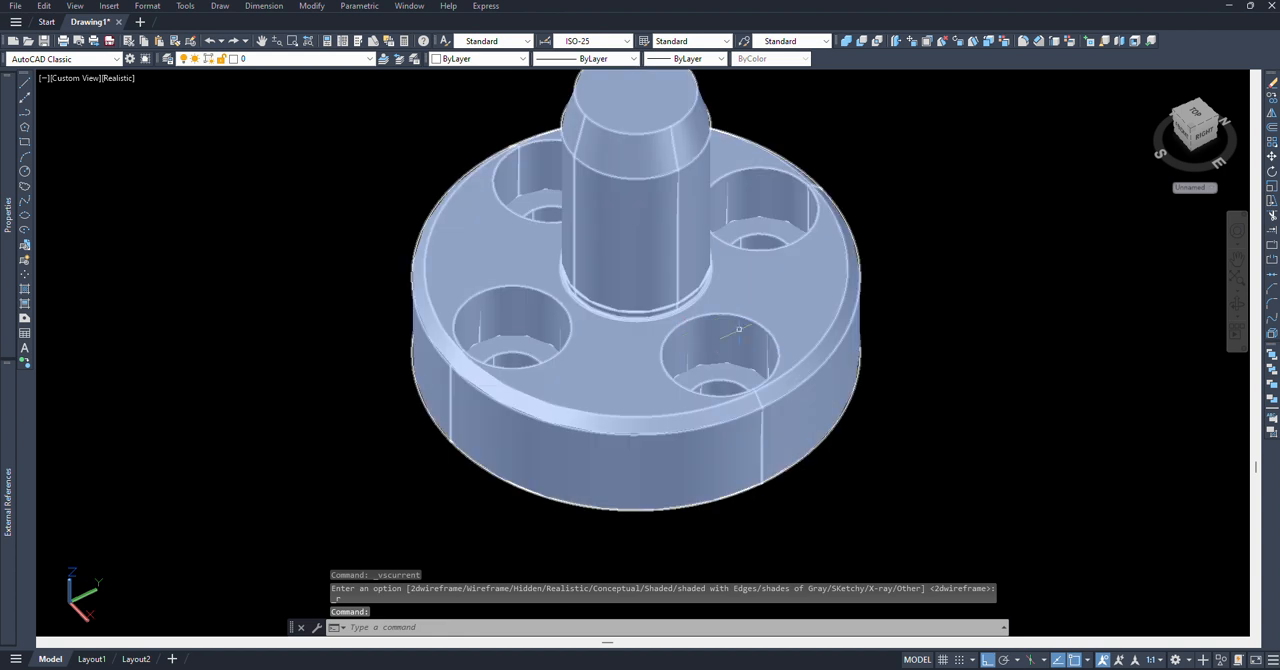
middle_click_drag(869, 351, 1012, 300, "shift")
Step: Set the solid part's colour to Yellow and clear the selection
left_click(737, 367)
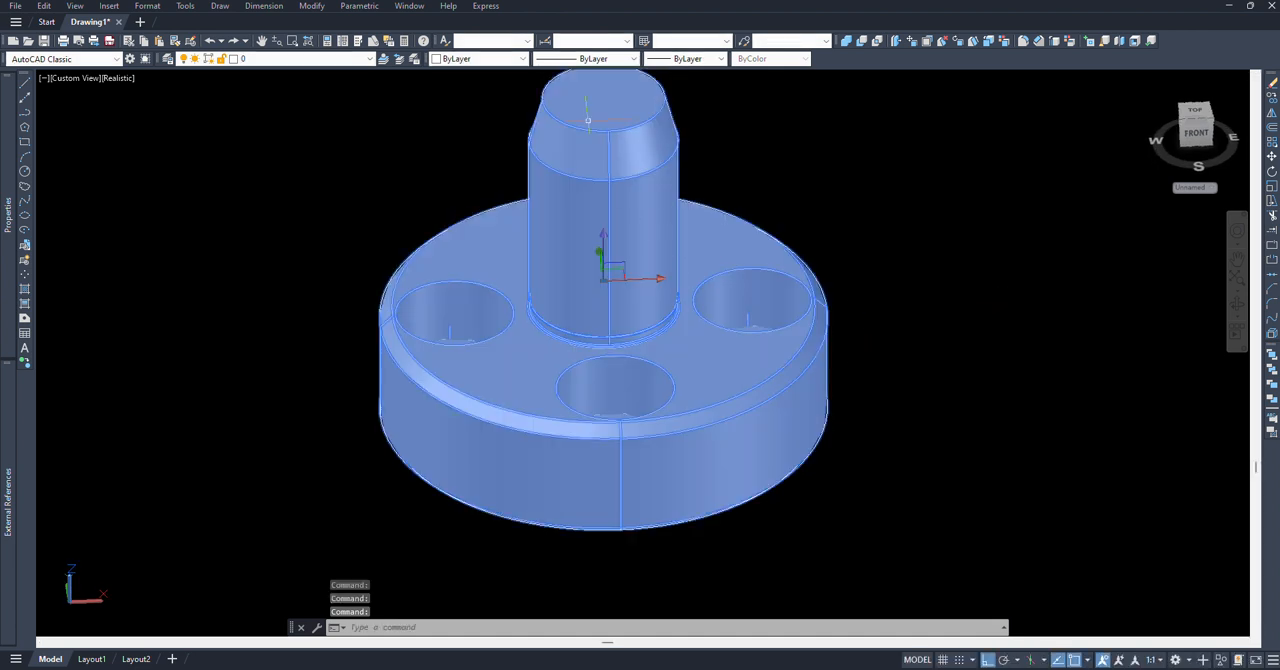
left_click(463, 60)
left_click(469, 104)
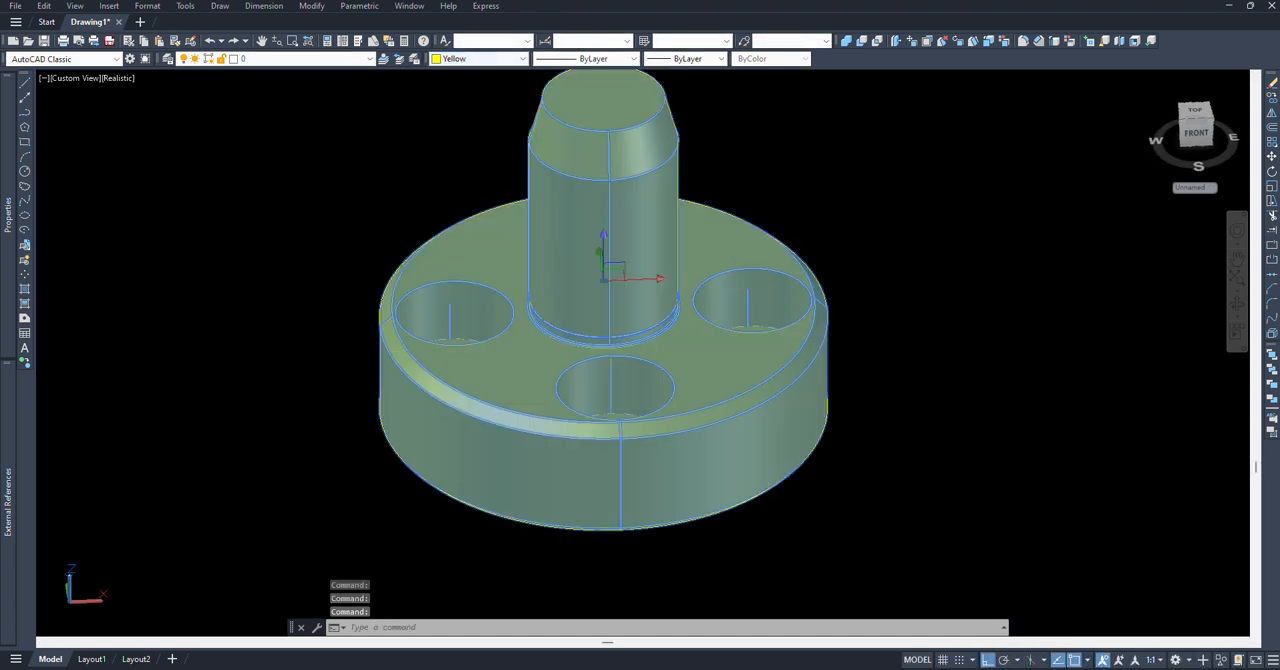
key("Escape")
Step: Examine the yellow part from several angles, close up and from a low front viewpoint
middle_click_drag(900, 430, 815, 217, "shift")
scroll(705, 400, "up", 4)
scroll(690, 424, "up", 2)
middle_click_drag(725, 442, 832, 424, "shift")
scroll(800, 415, "down", 5)
middle_click_drag(793, 309, 869, 194, "shift")
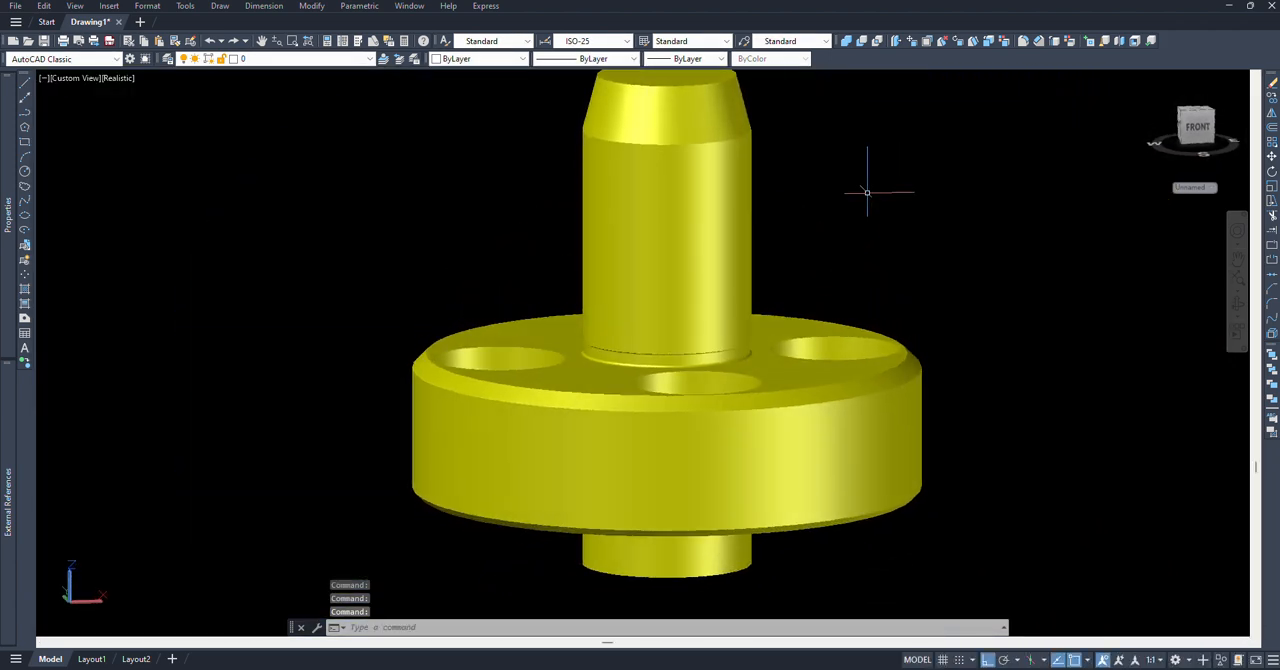